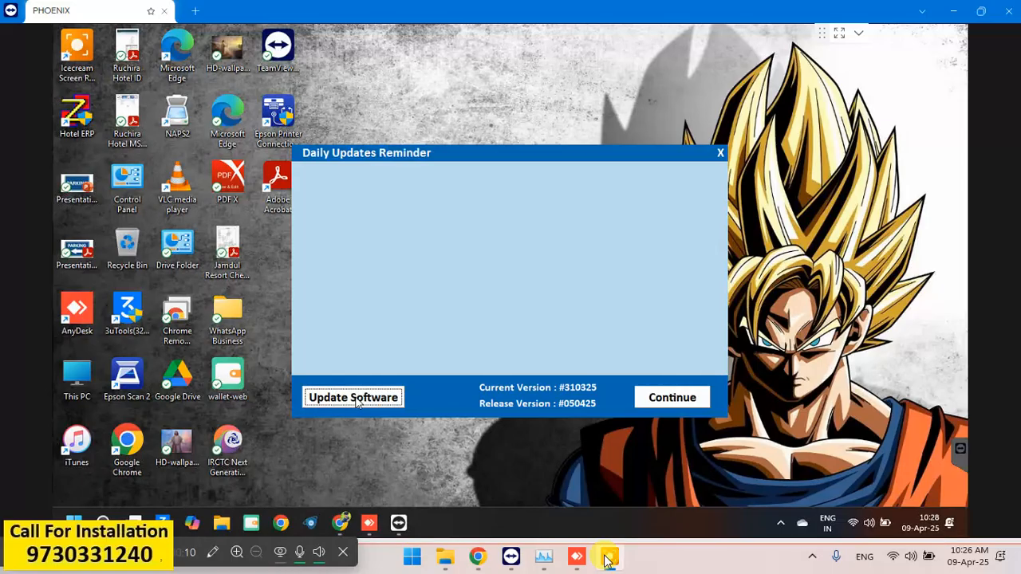
Step: Update the software to the new release and launch the updated version
click(356, 398)
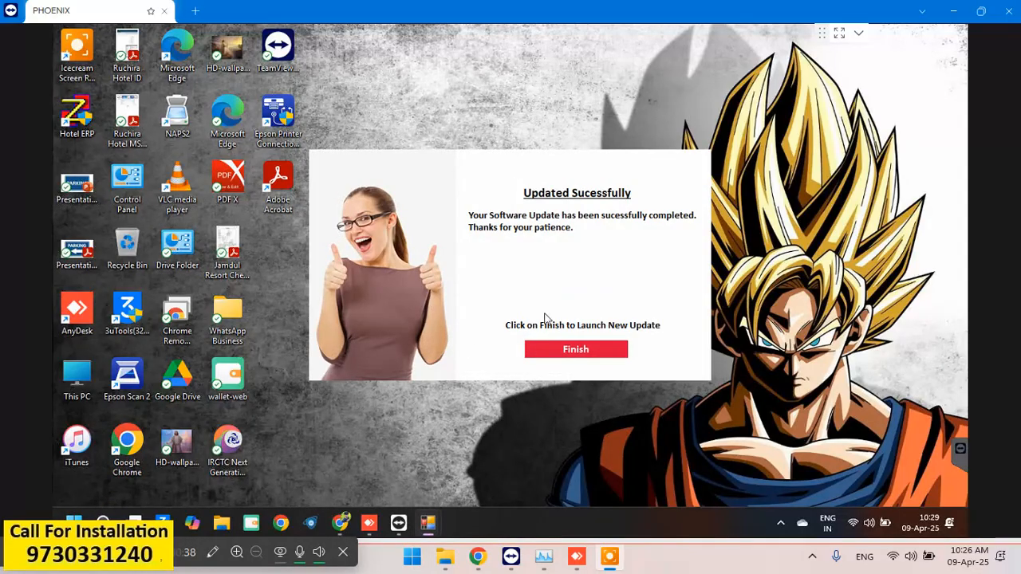
click(578, 349)
click(672, 398)
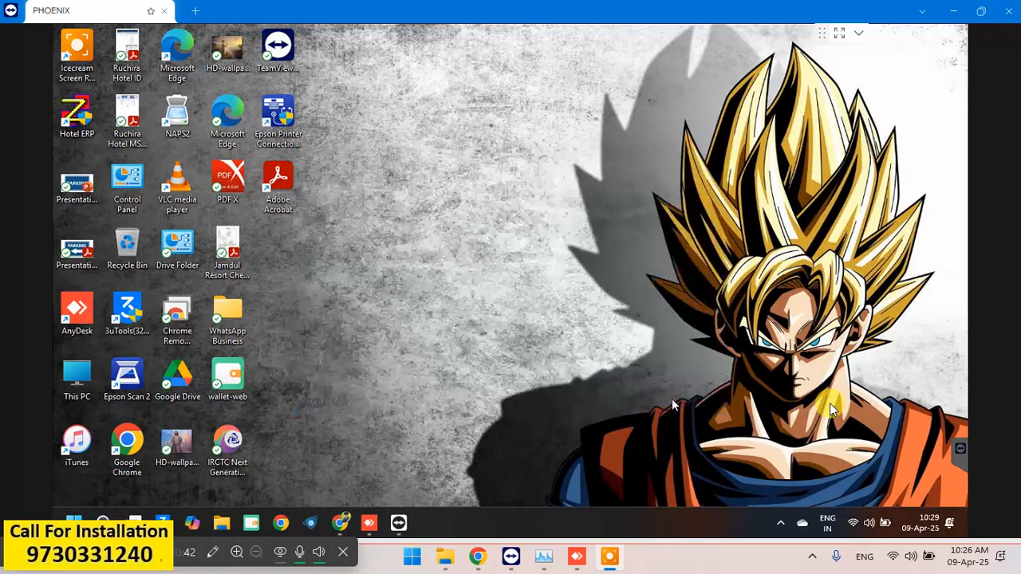
Step: Open the company and log in with username 1 and the account password
key(Return)
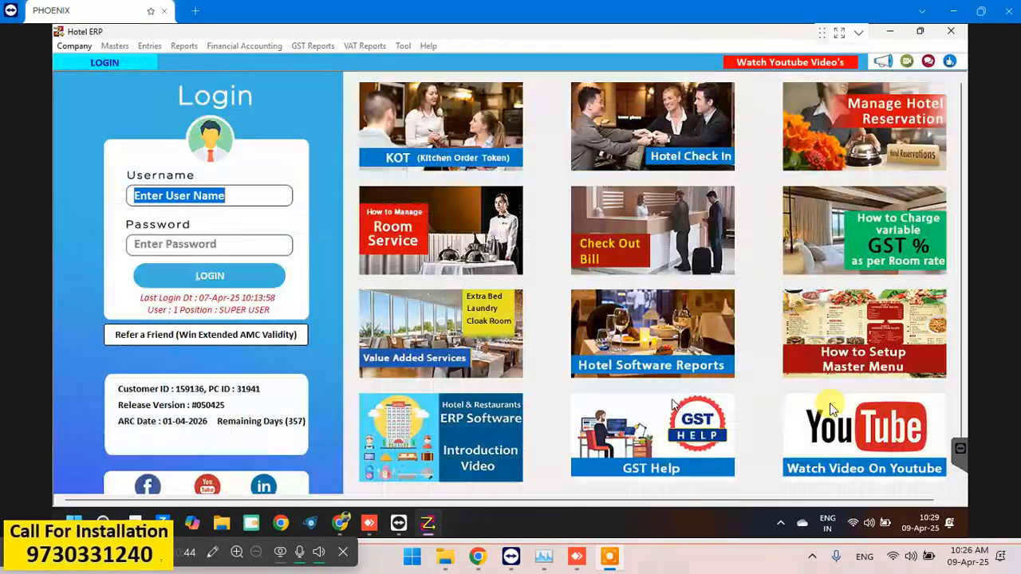
text(1)
key(Tab)
text(1)
key(Tab)
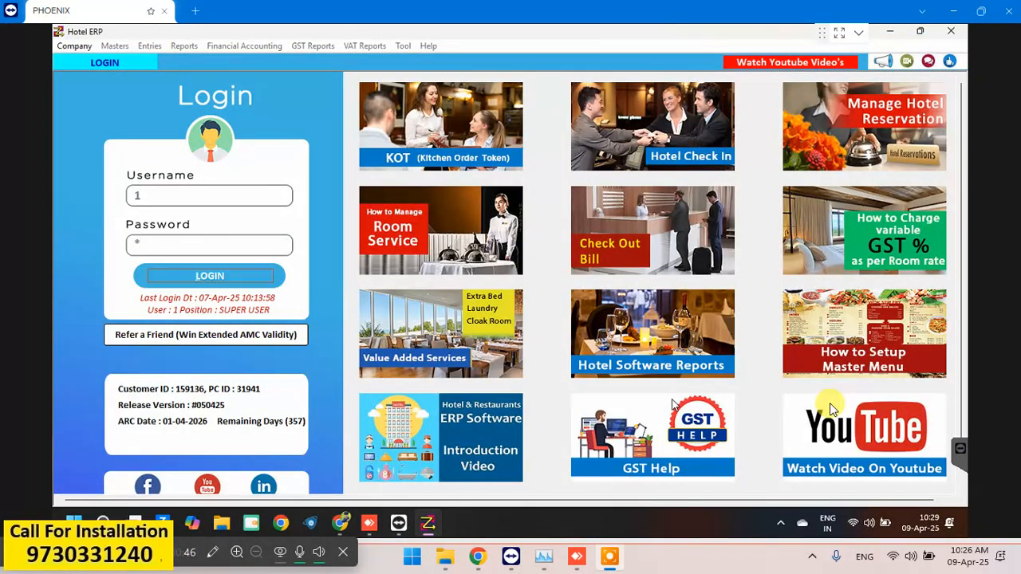
key(Return)
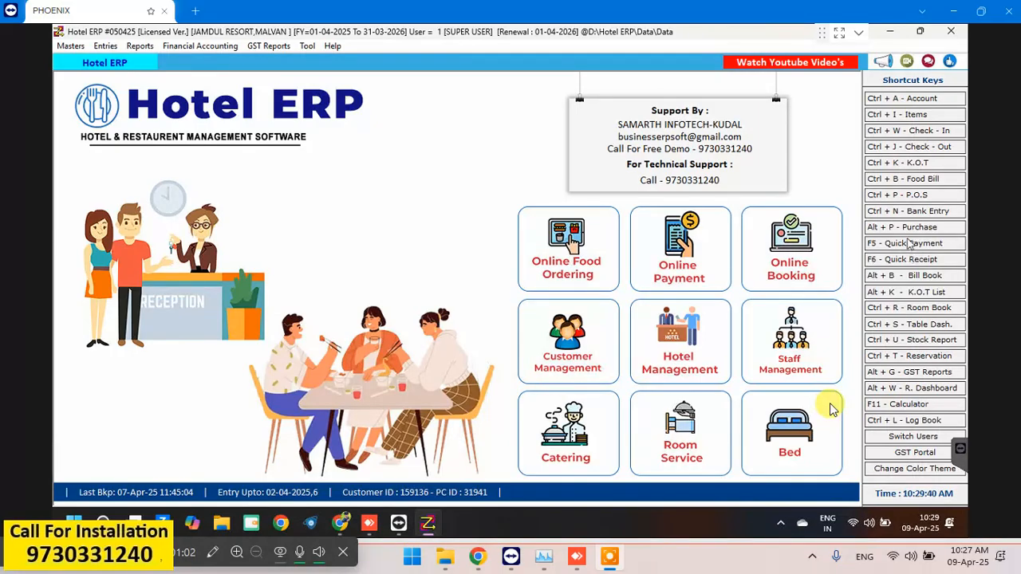
Step: Create and save a new account named GPay in the Bank Accounts group
click(916, 99)
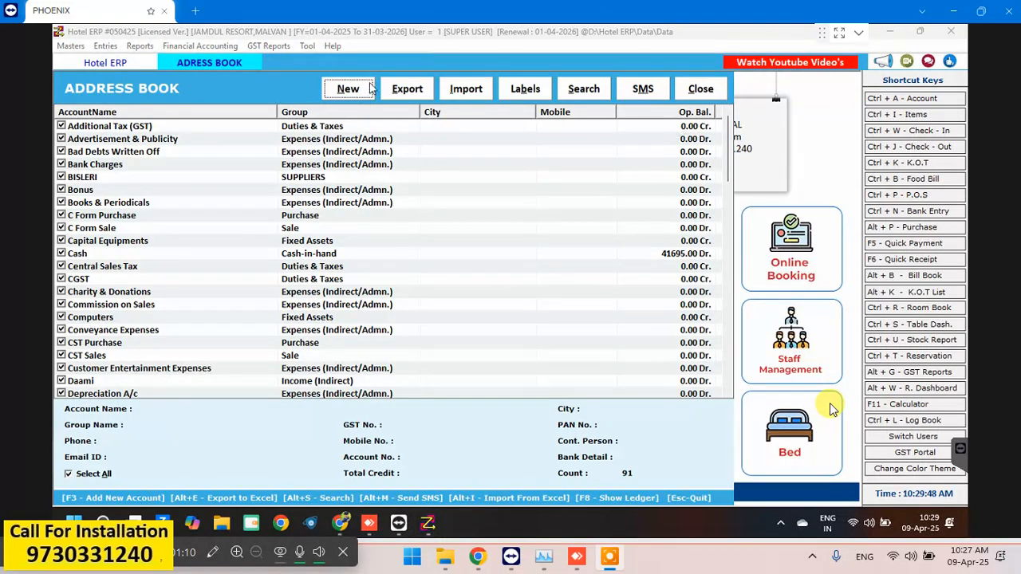
click(347, 90)
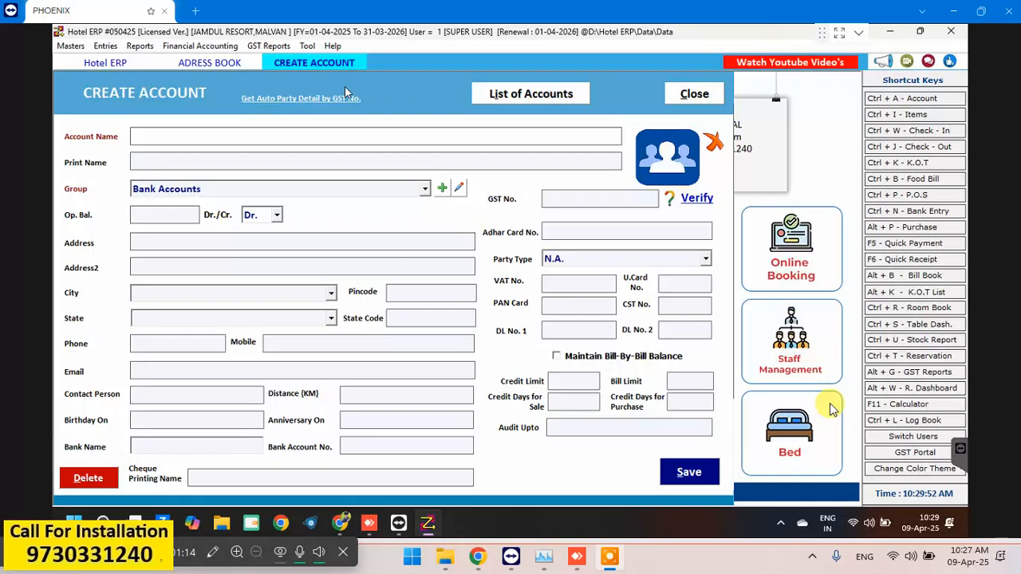
text(GPay)
click(688, 474)
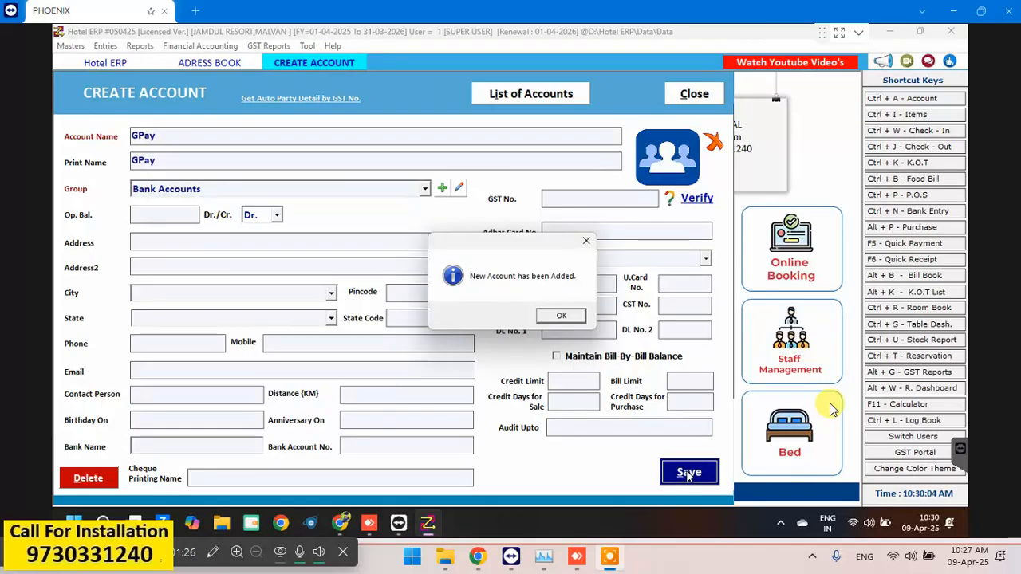
click(562, 317)
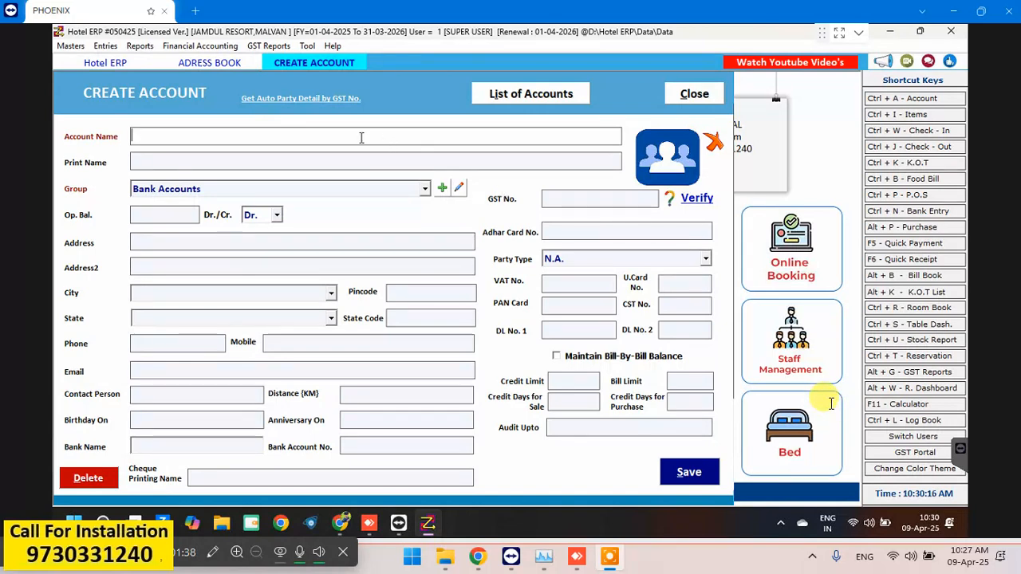
Step: Create and save a Bank Accounts account named Paytm, and close the address book
text(Paytm)
click(688, 474)
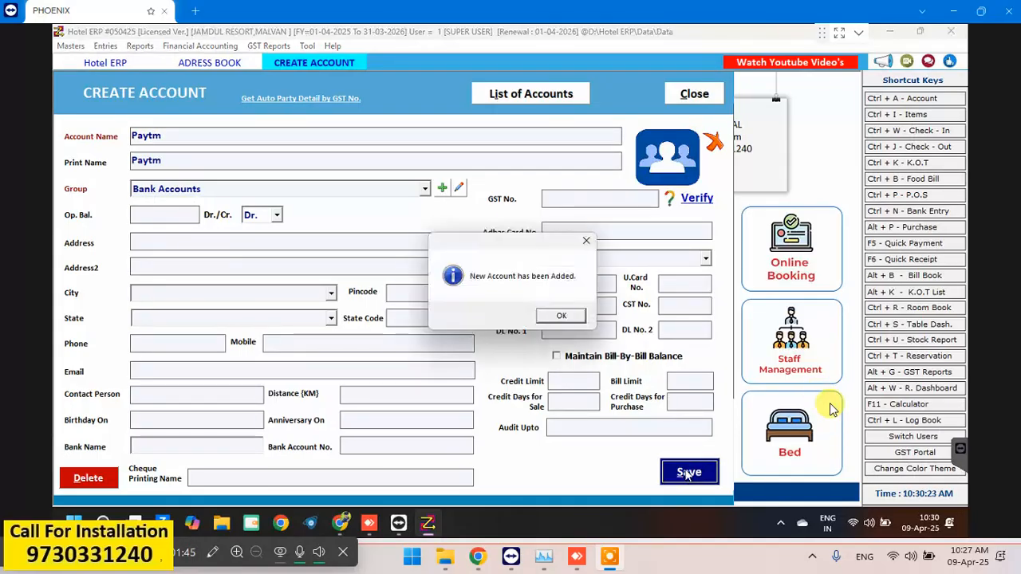
click(571, 318)
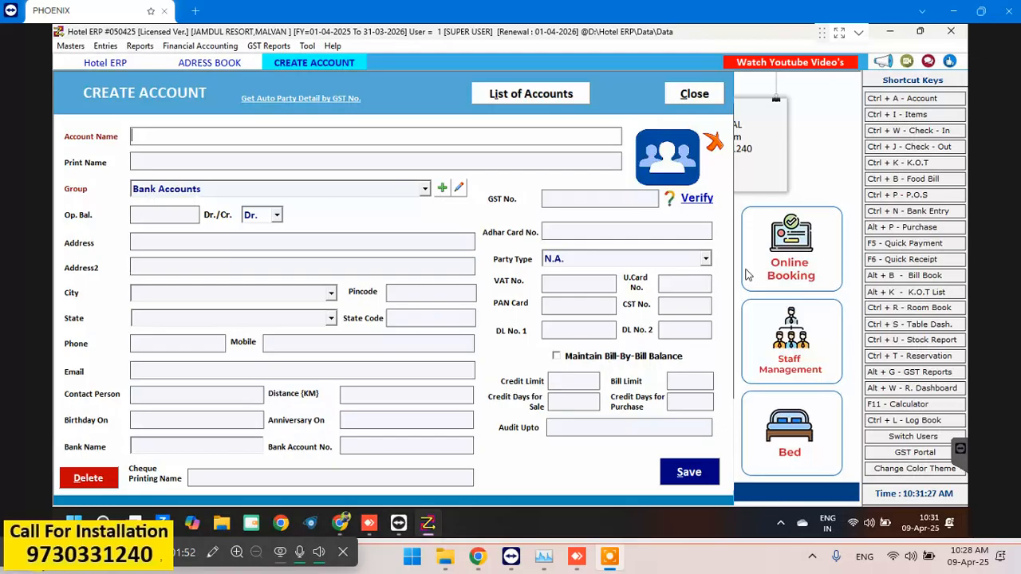
click(696, 95)
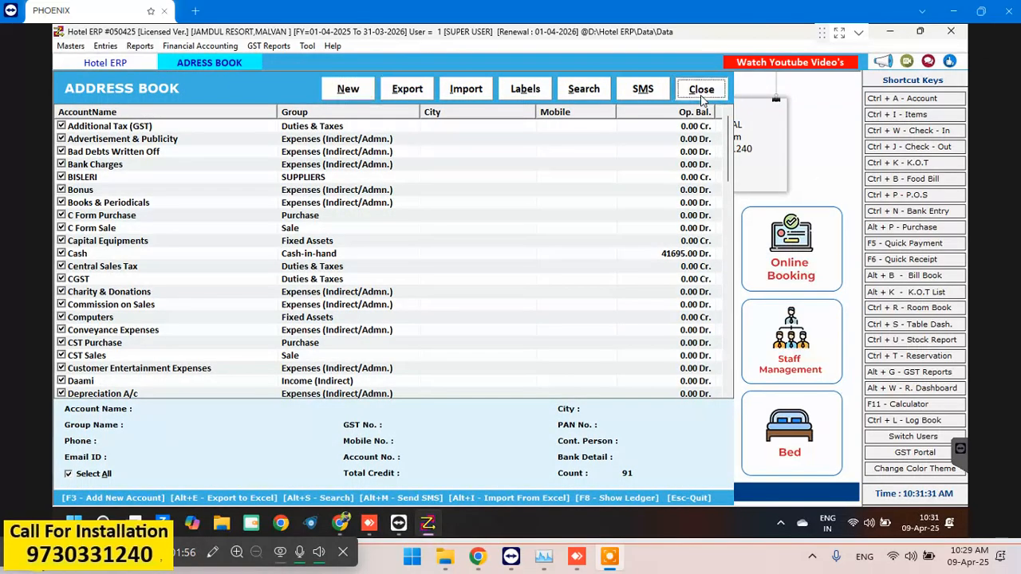
click(700, 91)
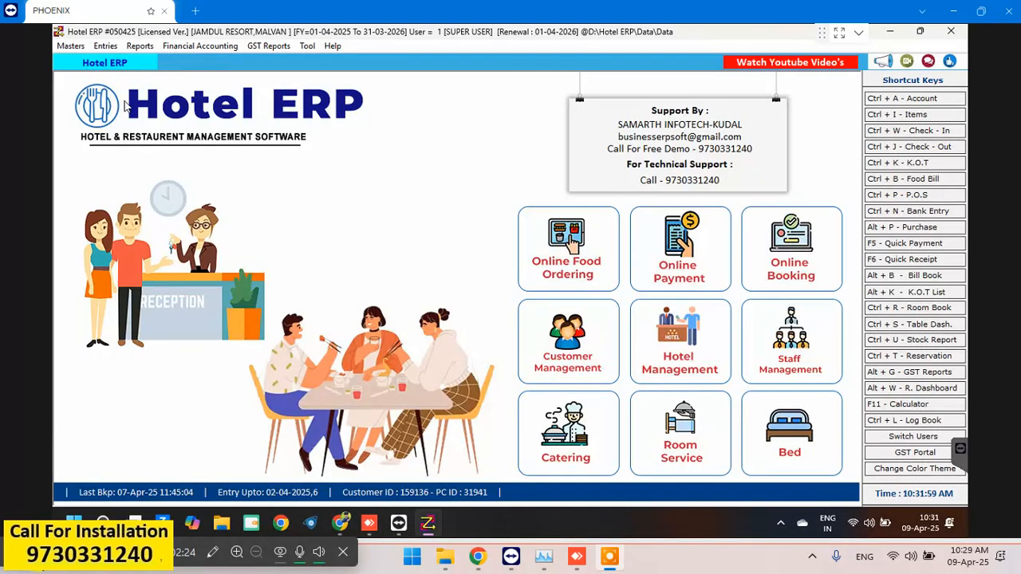
Step: List the reservations from 01-04-2025 to 09-04-2025
click(104, 46)
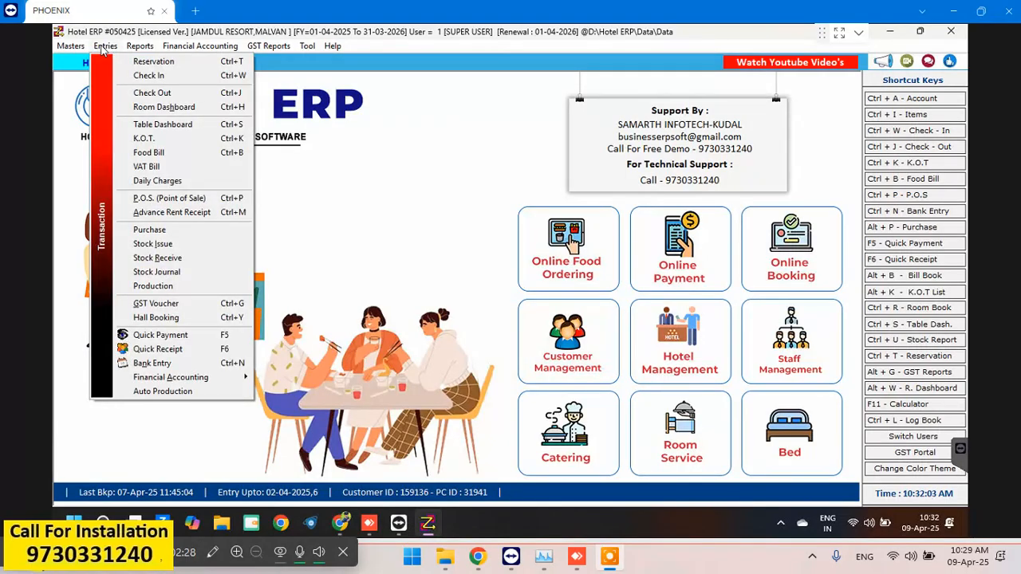
click(153, 63)
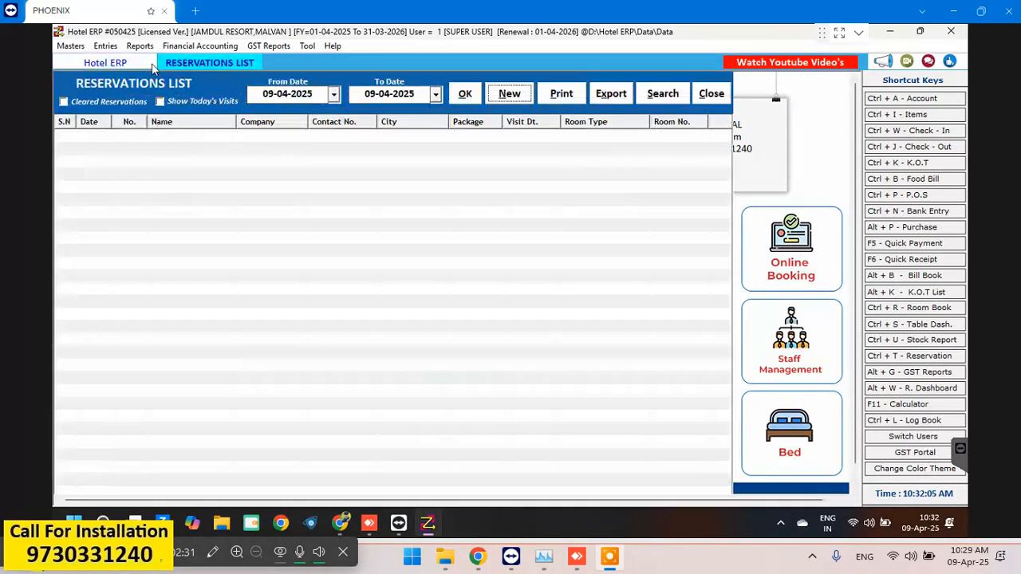
click(334, 94)
click(312, 158)
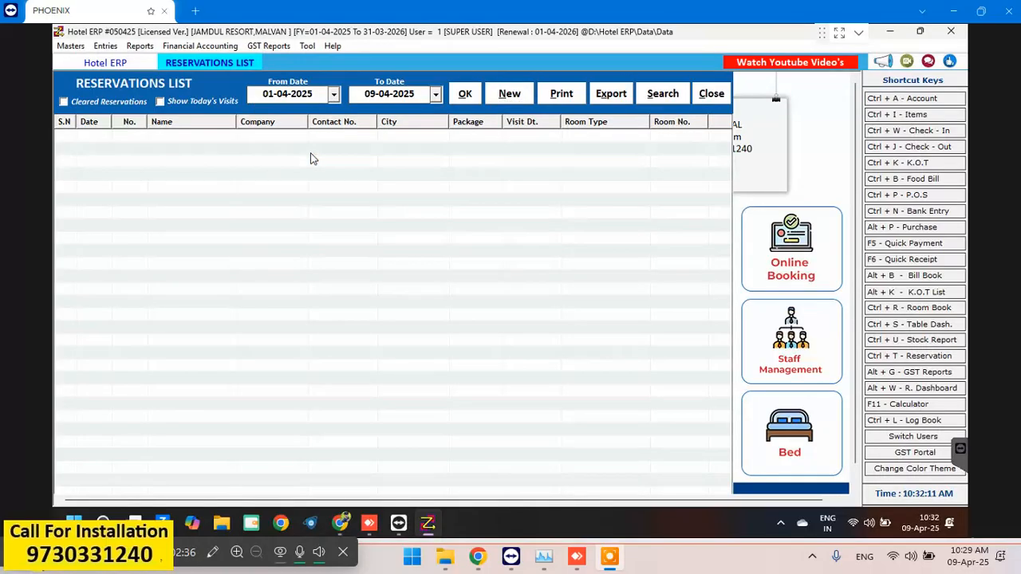
click(466, 102)
Step: Start a new check-out bill to look over the visitor register entries, and leave the bill and reservations list without saving
click(913, 150)
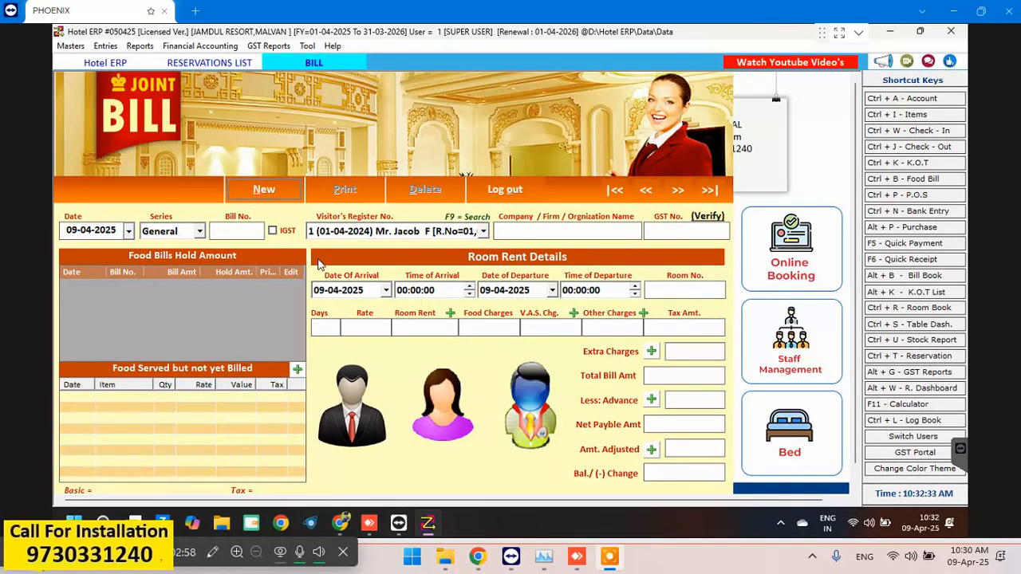
key(Return)
key(Return)
key(Return)
key(Return)
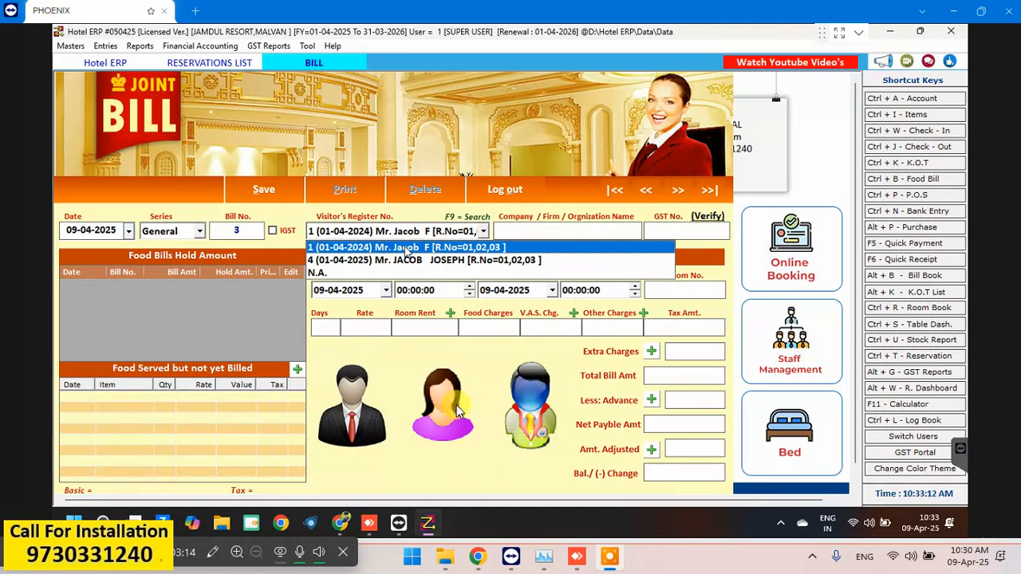
key(Escape)
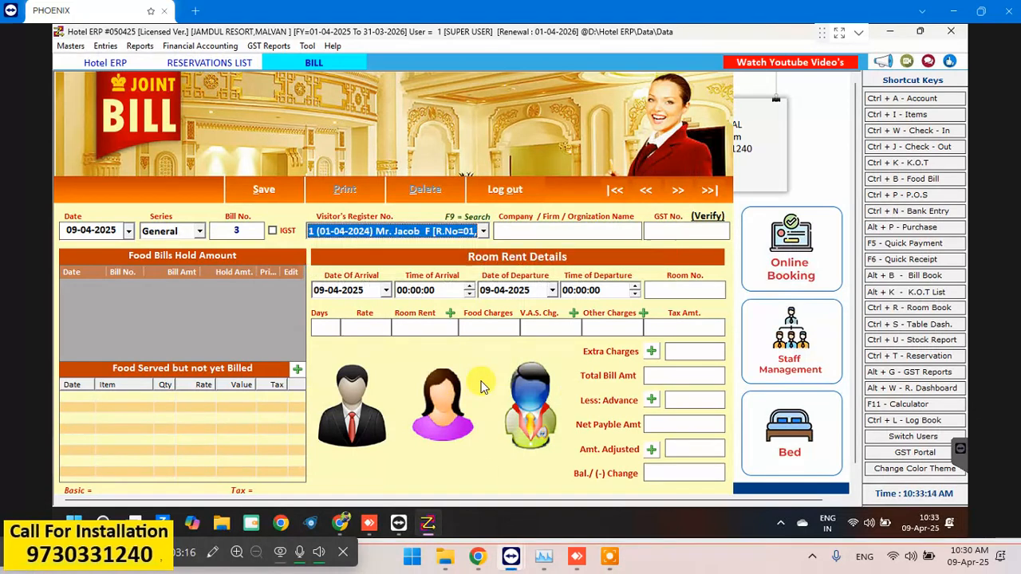
key(Escape)
key(Return)
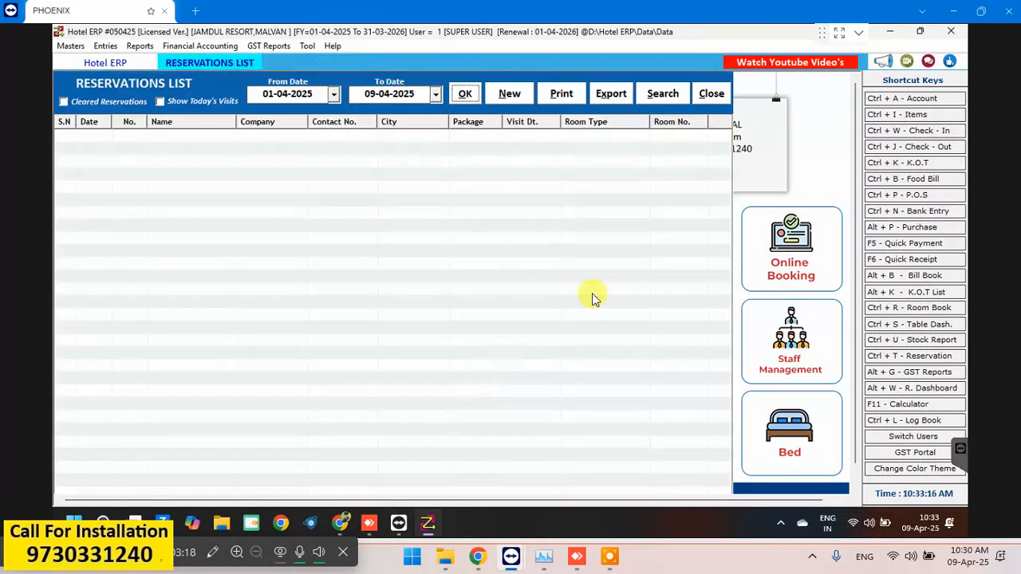
key(Escape)
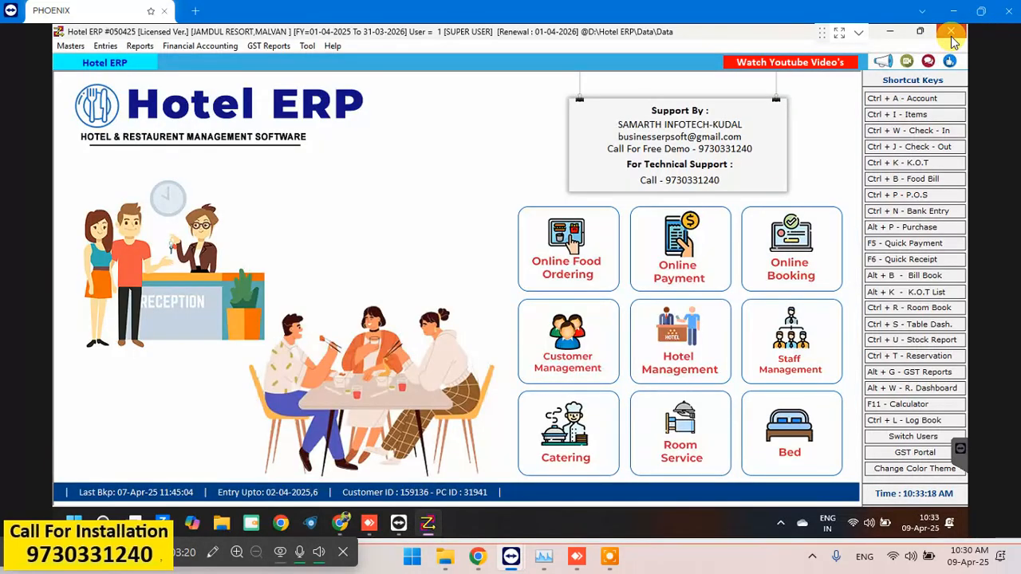
Step: Close Hotel ERP with a backup of the company data
click(951, 31)
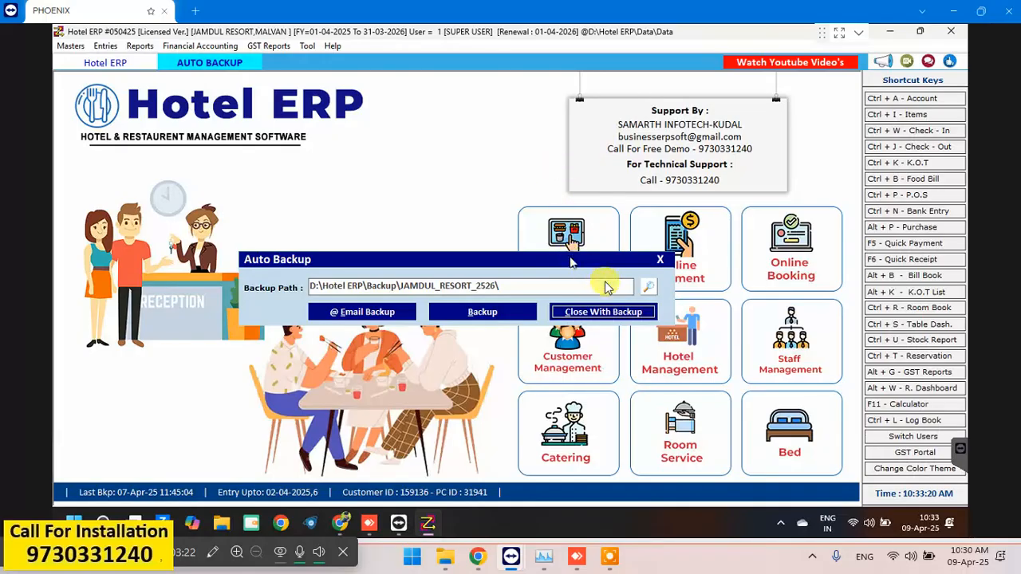
click(603, 316)
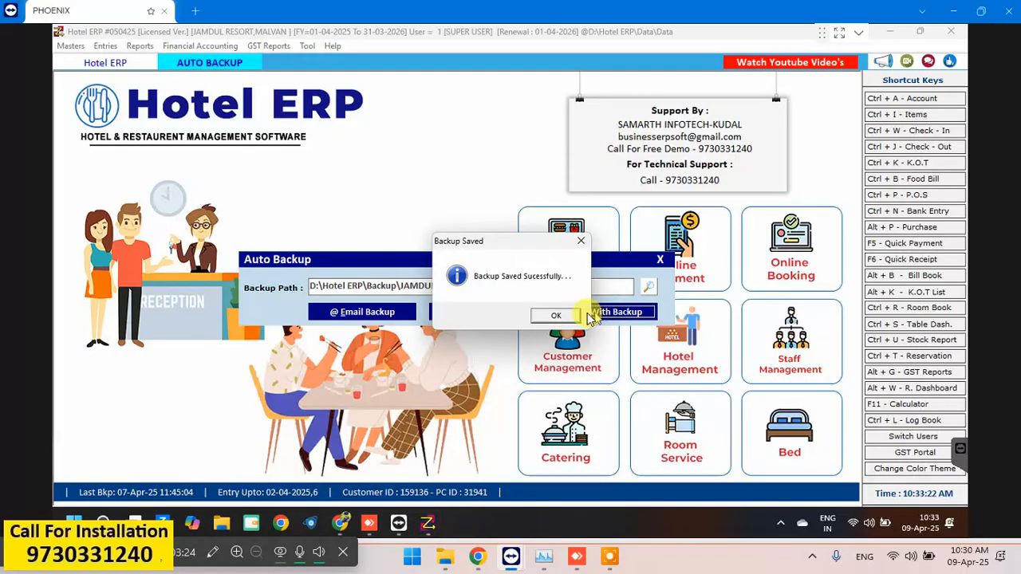
click(558, 316)
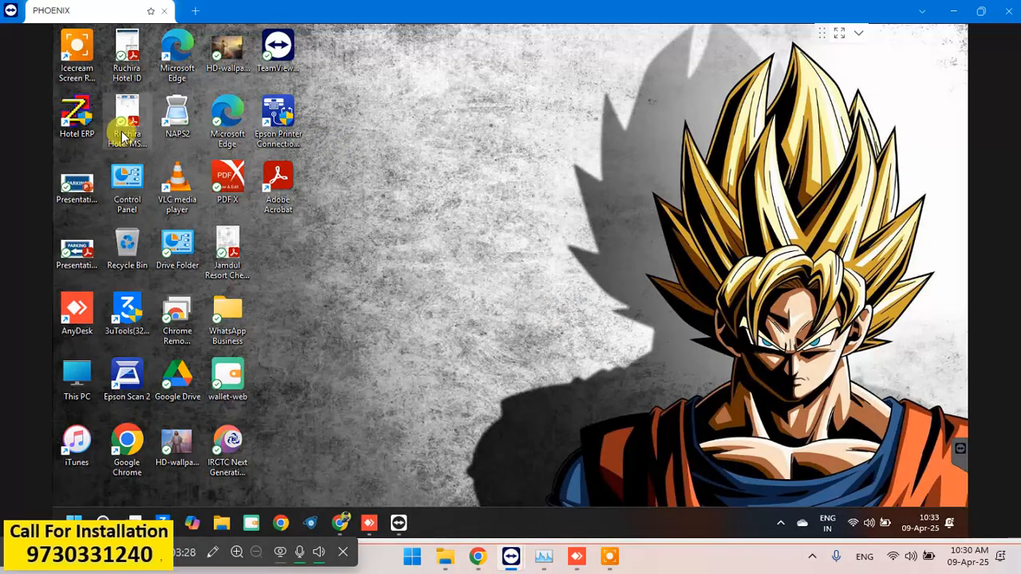
Step: Relaunch Hotel ERP, open the company JAMDUL RESORT, and log in with username 1 and the account password
double_click(77, 116)
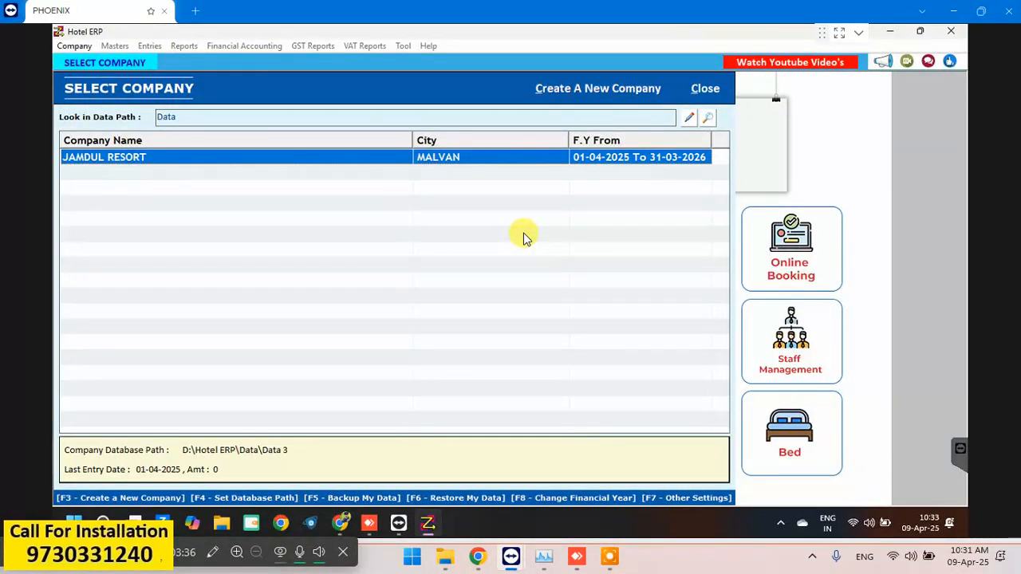
key(Return)
text(1)
key(Return)
text(1)
key(Return)
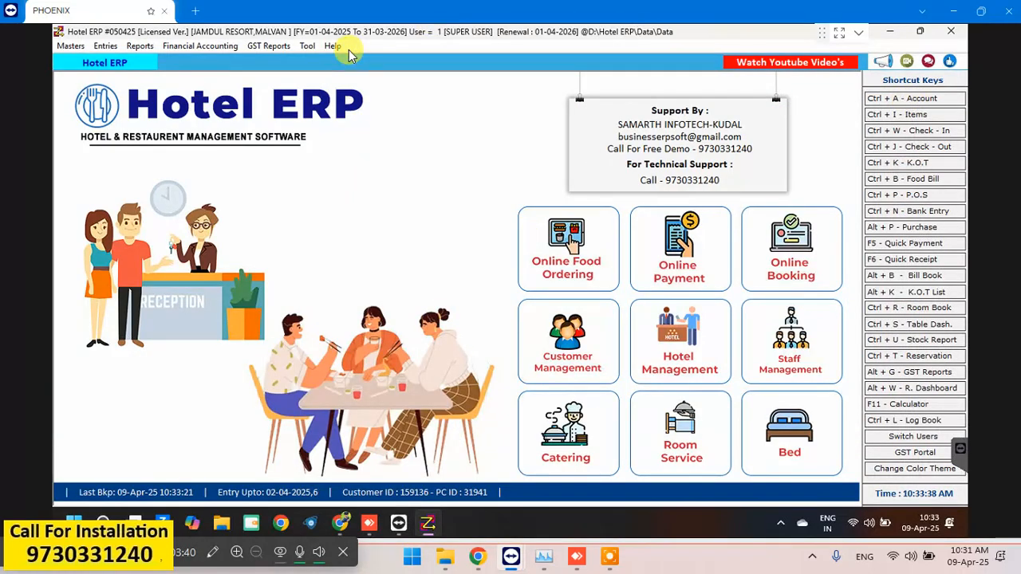
click(306, 46)
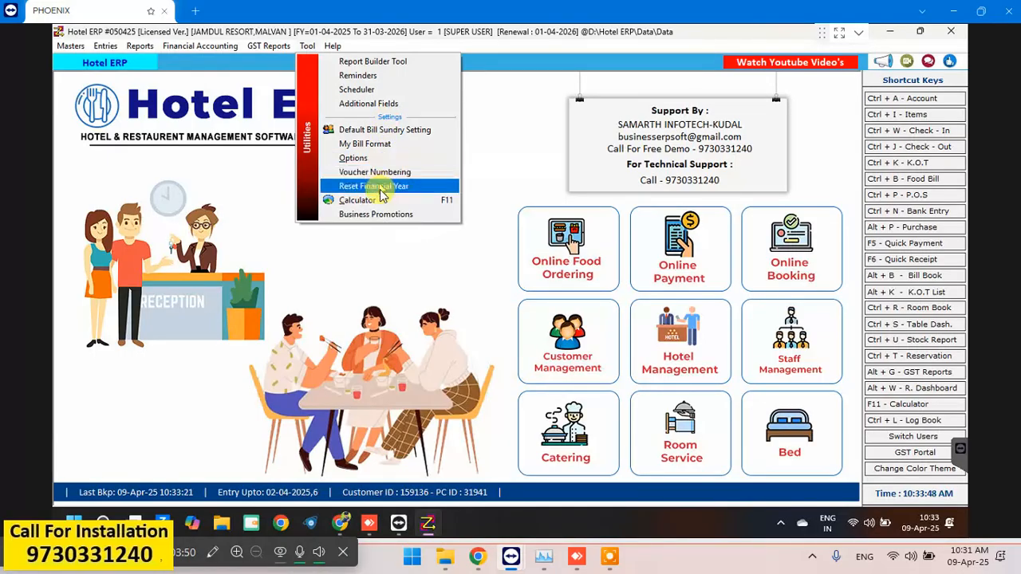
click(132, 552)
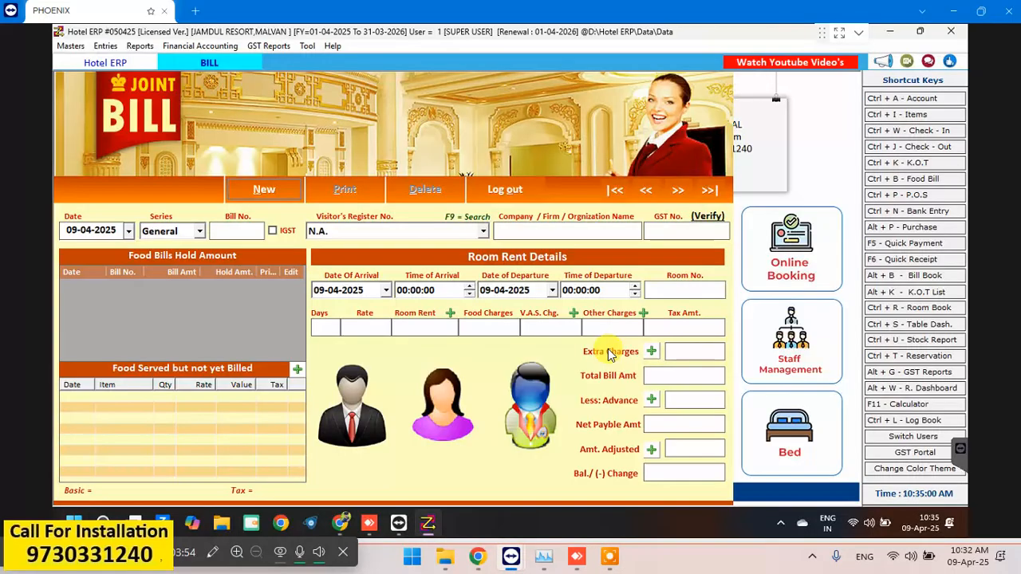
key(Escape)
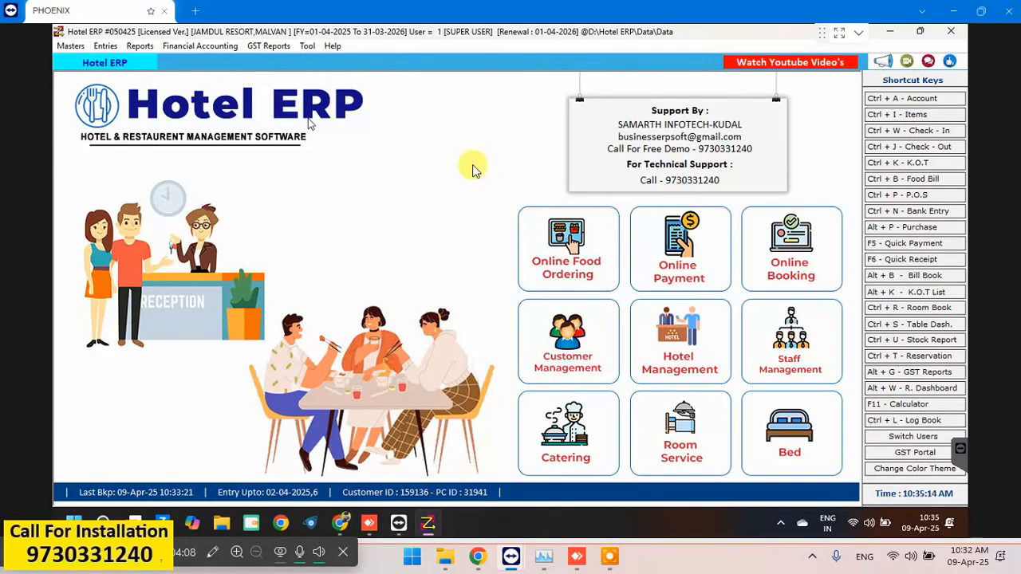
Step: Start a new hotel reservation and set its booking date to 11-04-2025
click(102, 48)
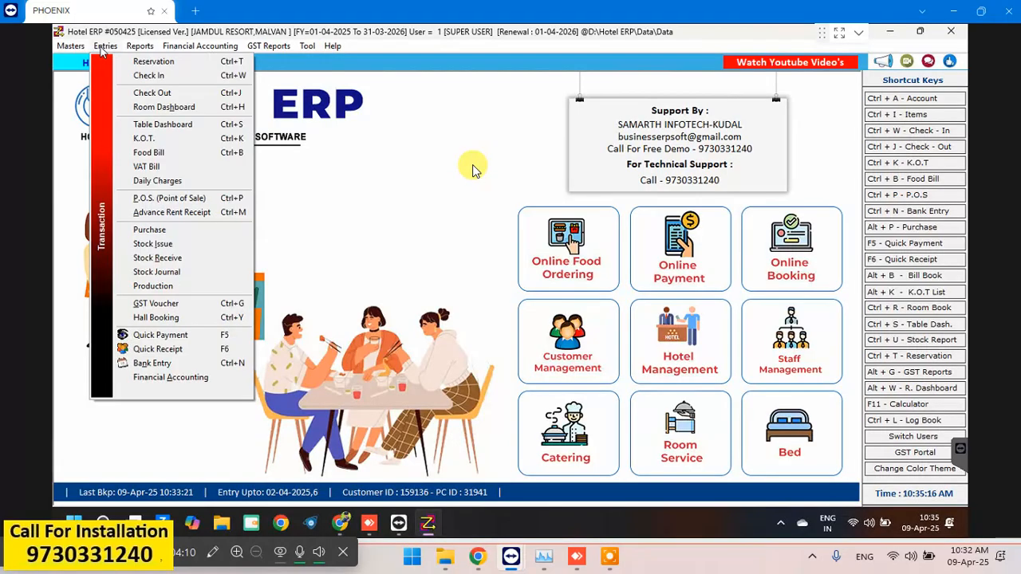
click(149, 62)
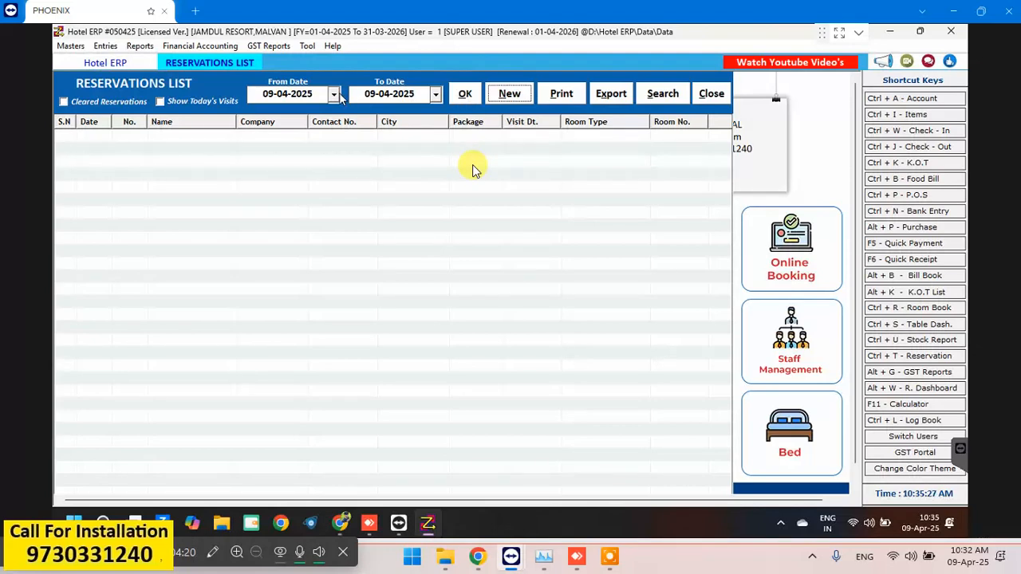
click(510, 94)
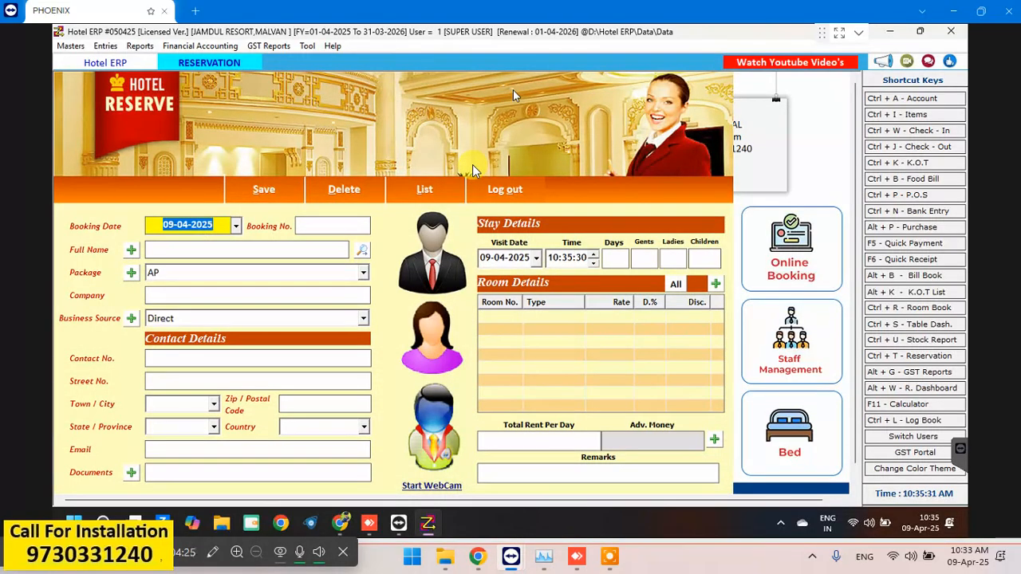
key(Tab)
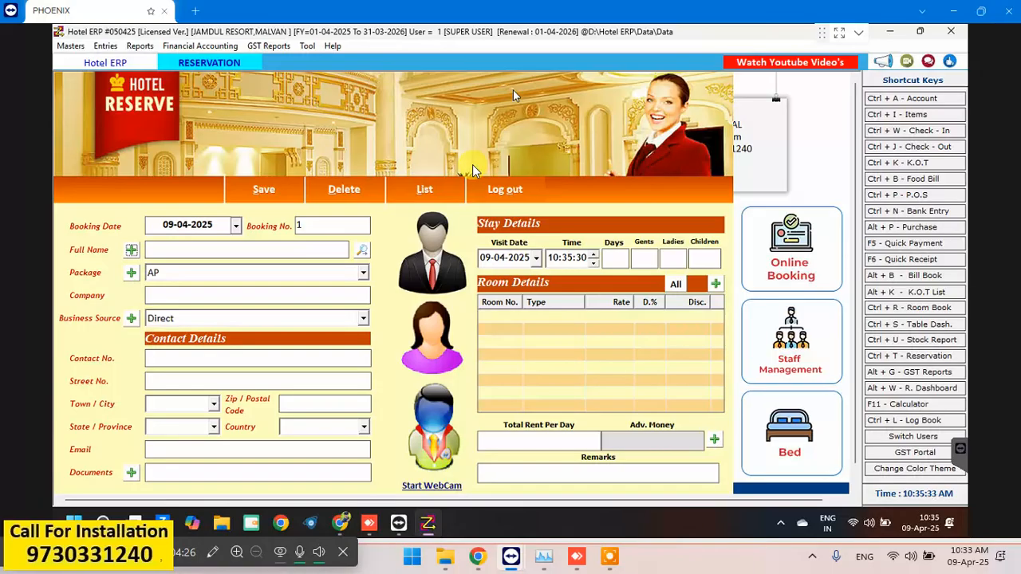
click(233, 227)
click(235, 227)
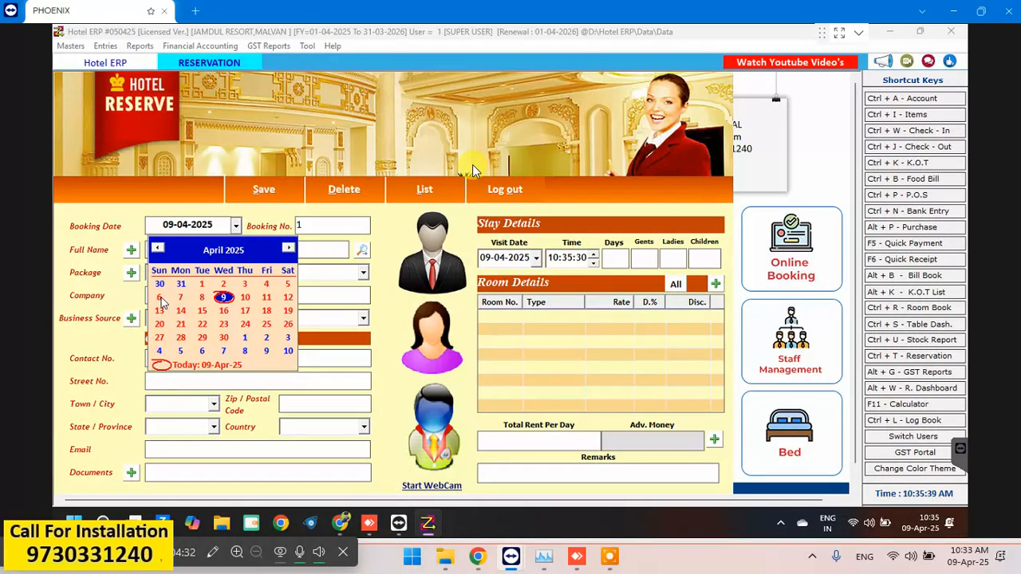
click(266, 297)
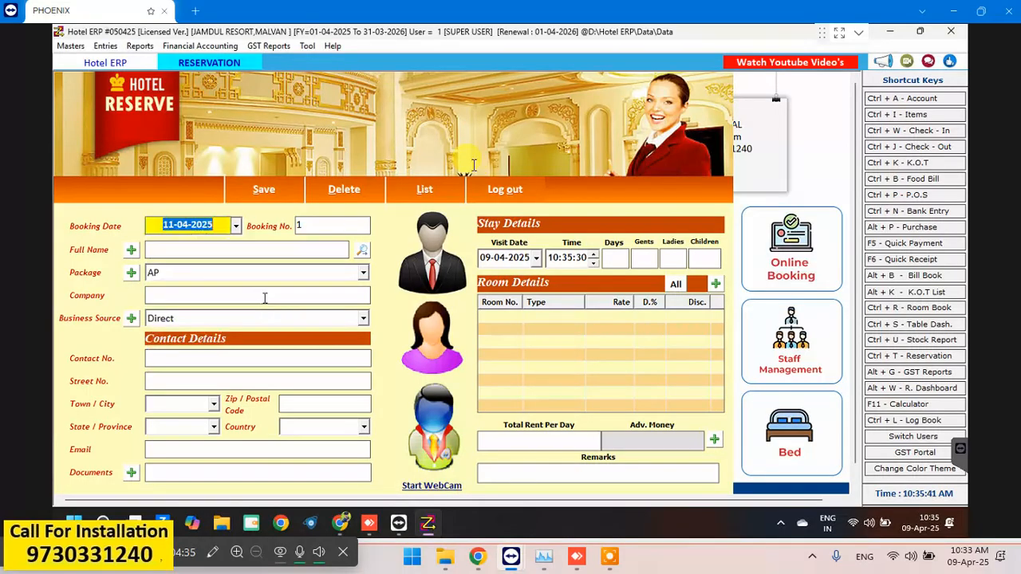
Step: Change the reservation's booking date to 09-04-2025
click(282, 249)
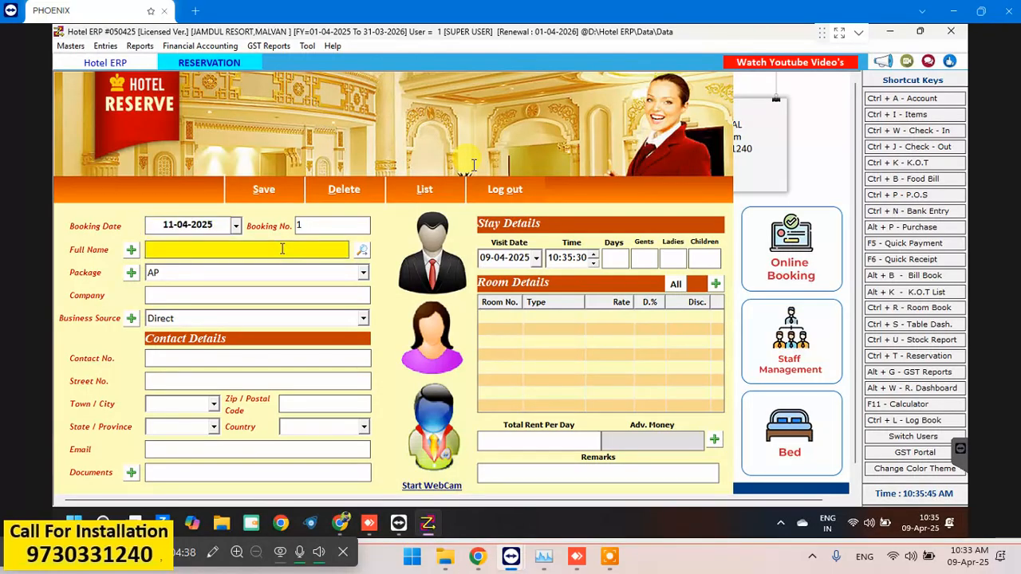
click(184, 225)
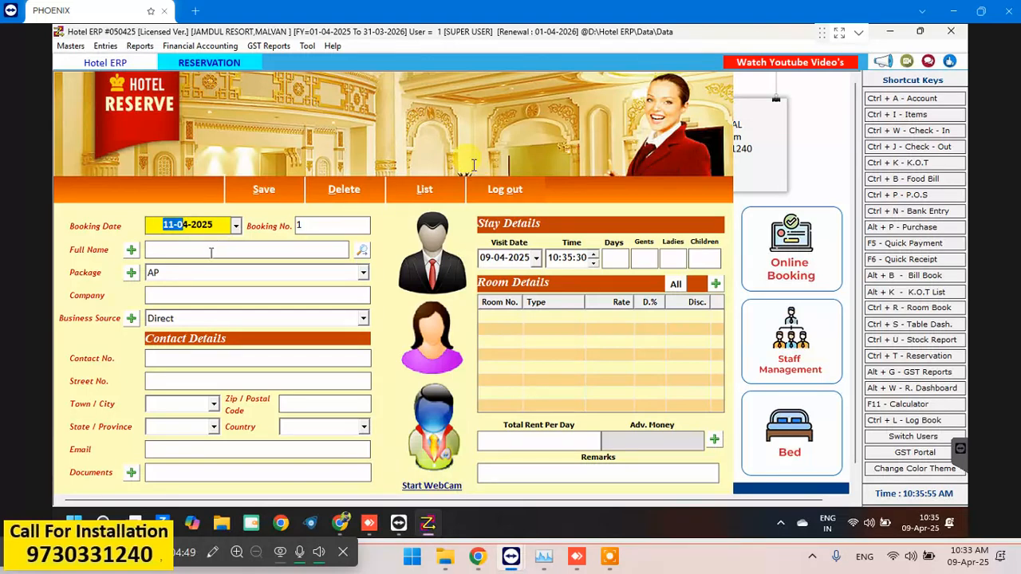
click(236, 227)
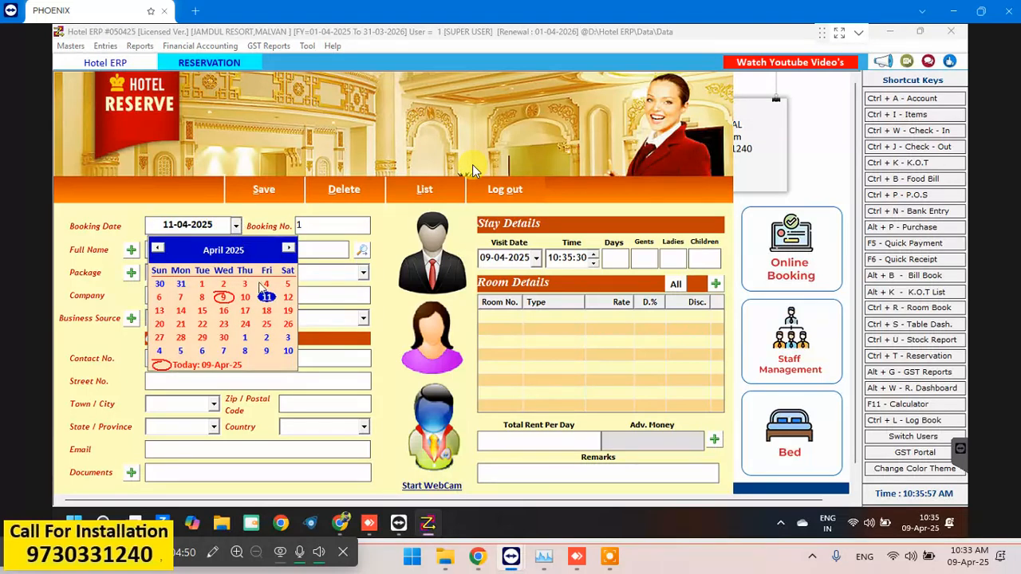
click(223, 298)
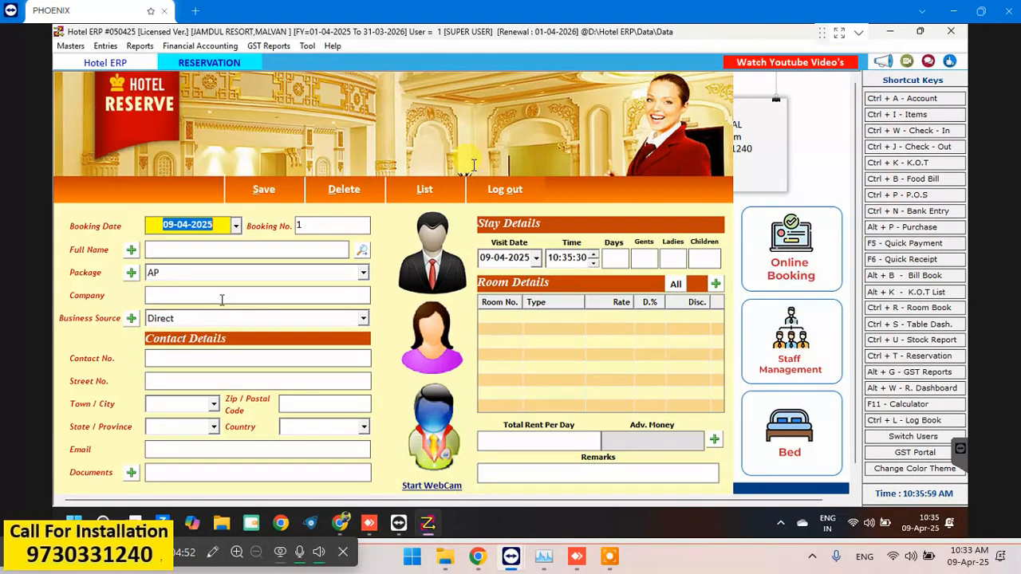
Step: Enter ABC as the guest's full name and set the package to Normal
click(227, 253)
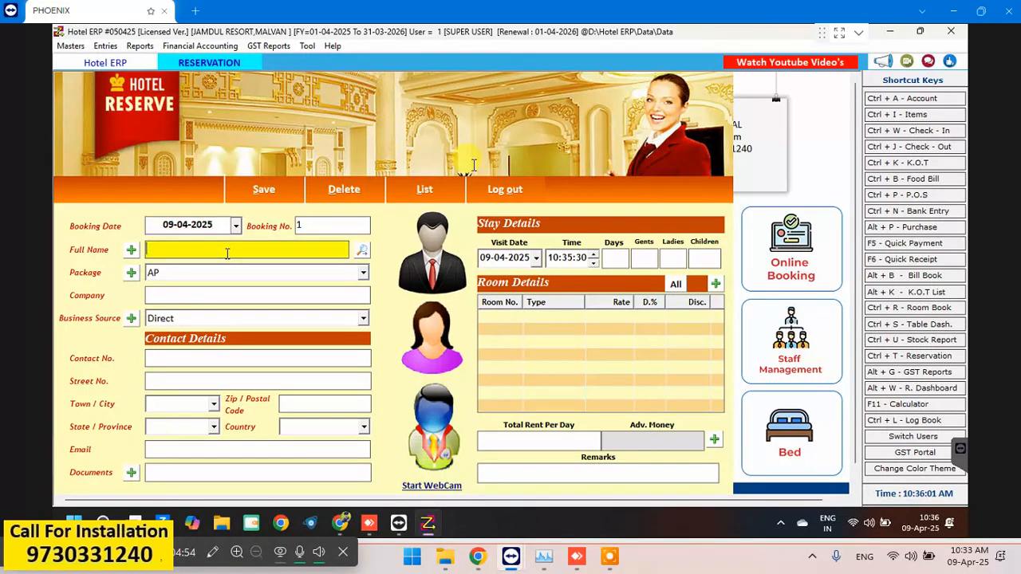
text(ABC)
key(Down)
key(Down)
key(Down)
key(Down)
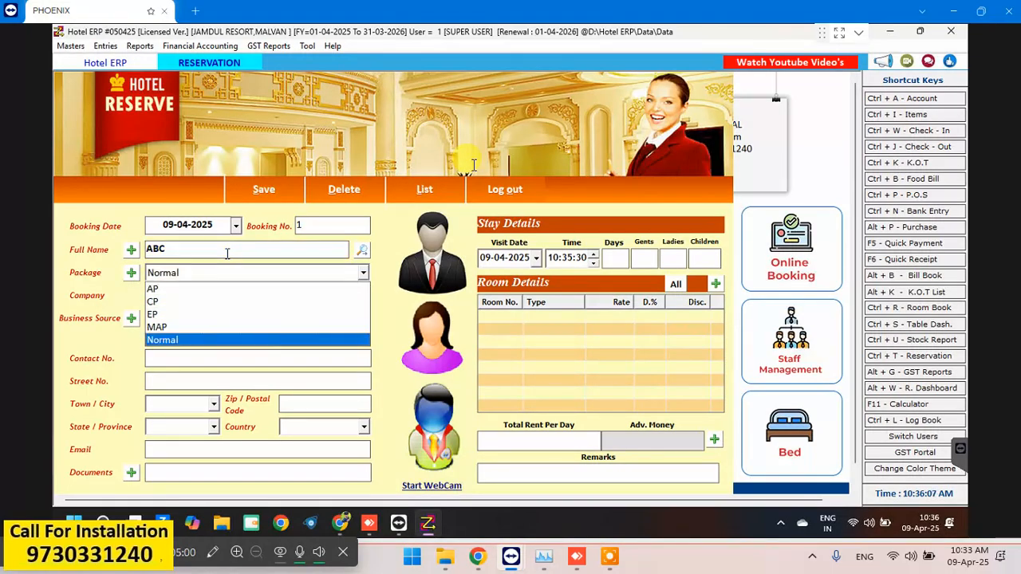
key(Return)
key(Return)
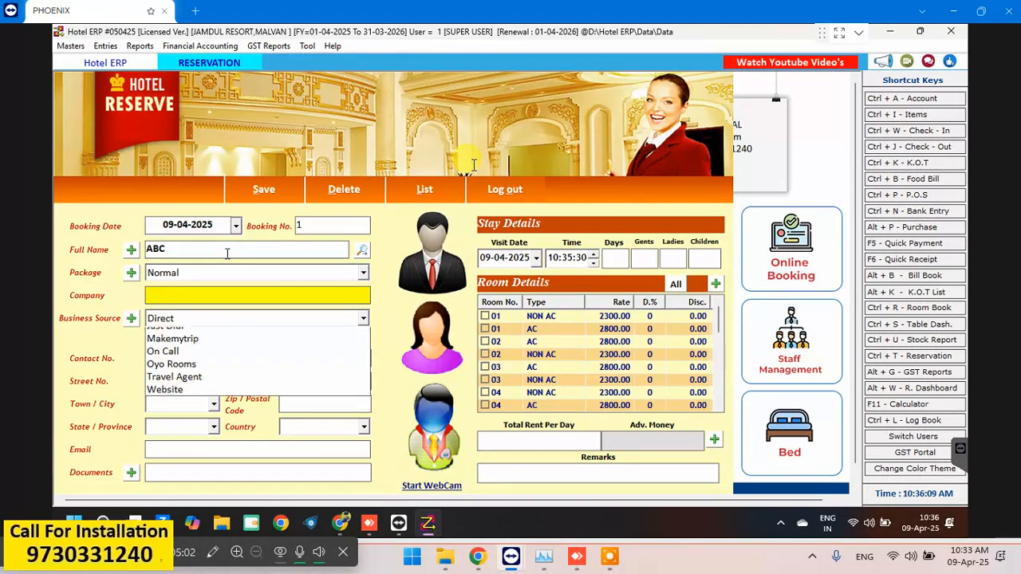
Step: Leave the company blank and set the business source to On Call
key(Down)
key(Down)
key(Down)
key(Down)
key(Return)
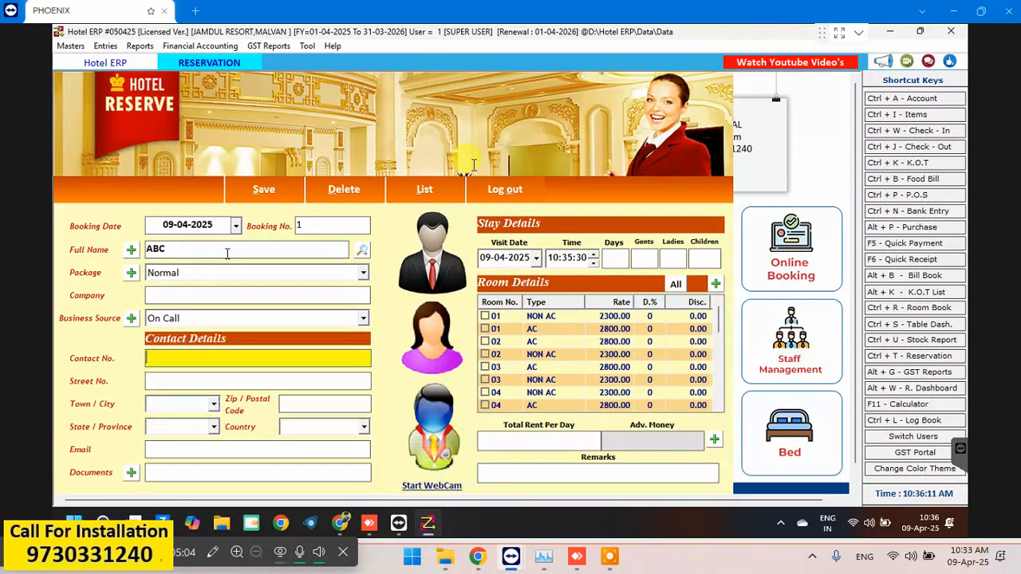
Step: Leave the contact details blank and continue past the identity document form without adding a document
key(Return)
key(Return)
key(Return)
key(Return)
key(Return)
key(Return)
key(Return)
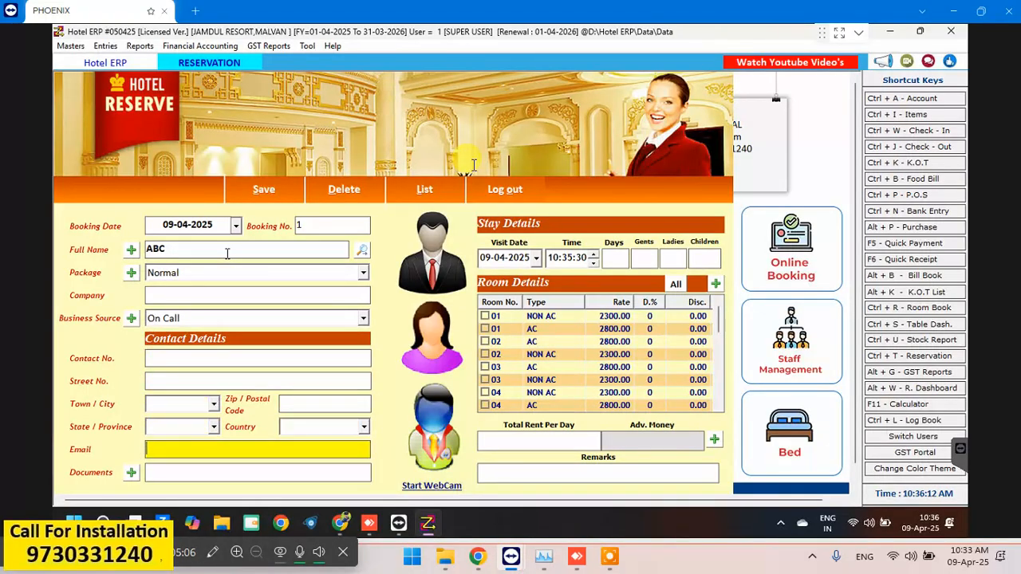
key(Return)
key(Return)
key(Return)
key(Return)
key(Return)
key(Return)
key(Return)
key(Return)
key(Return)
key(Return)
key(Return)
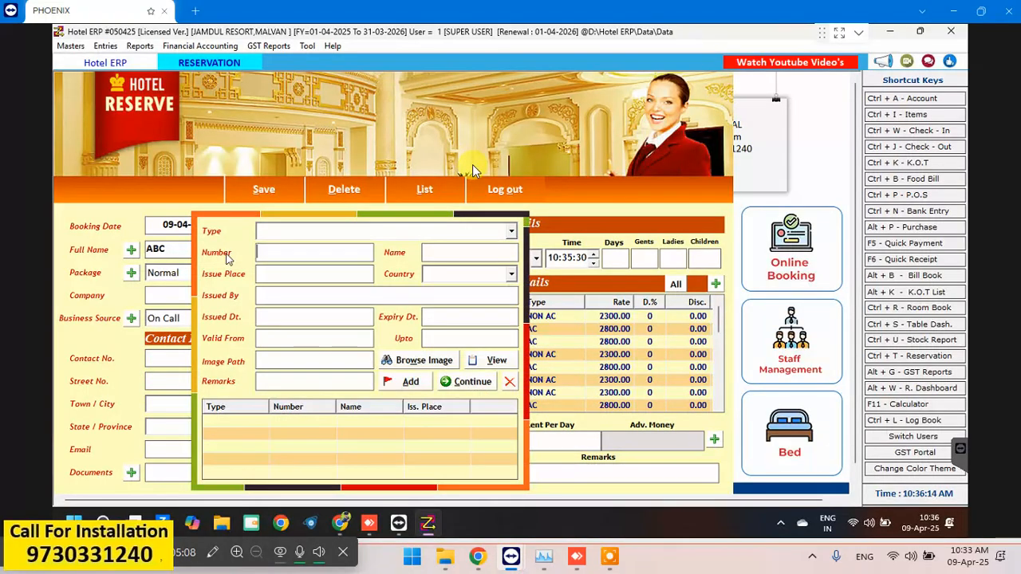
key(Return)
key(Return)
key(Return)
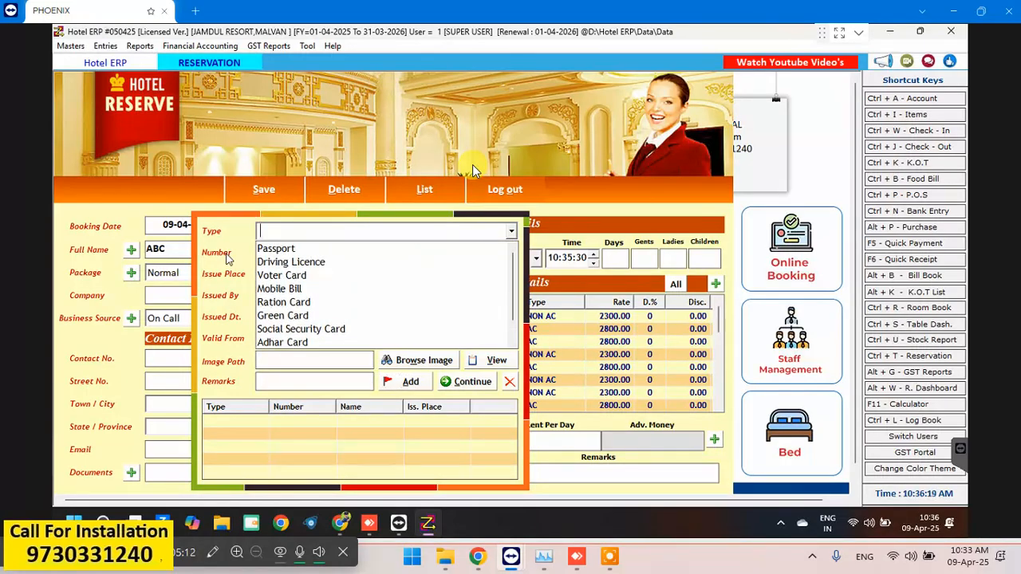
key(Return)
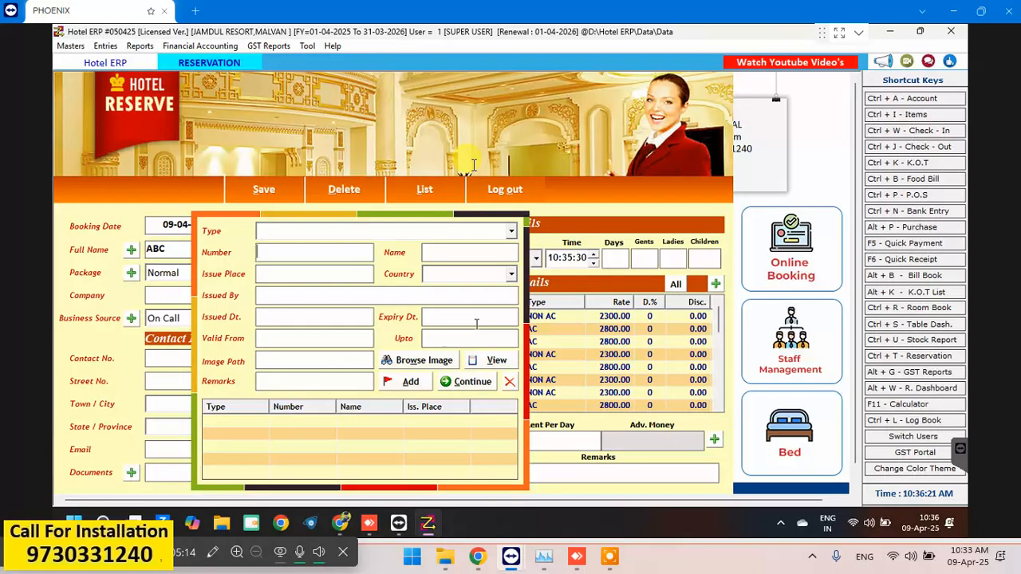
click(473, 382)
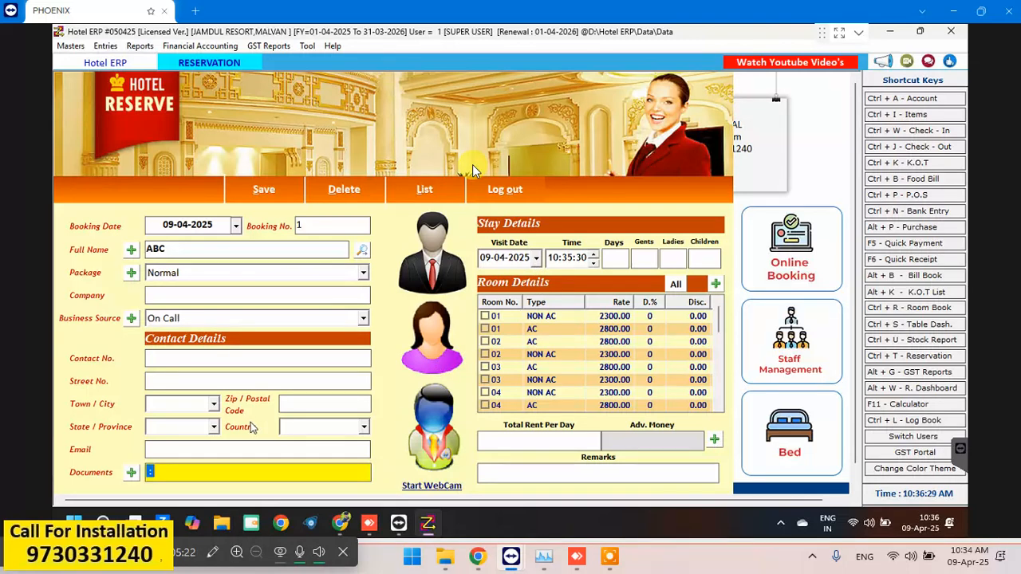
Step: Set the visit date to 11-04-2025 and the stay to 2 days for 1 gent and 1 lady
click(536, 259)
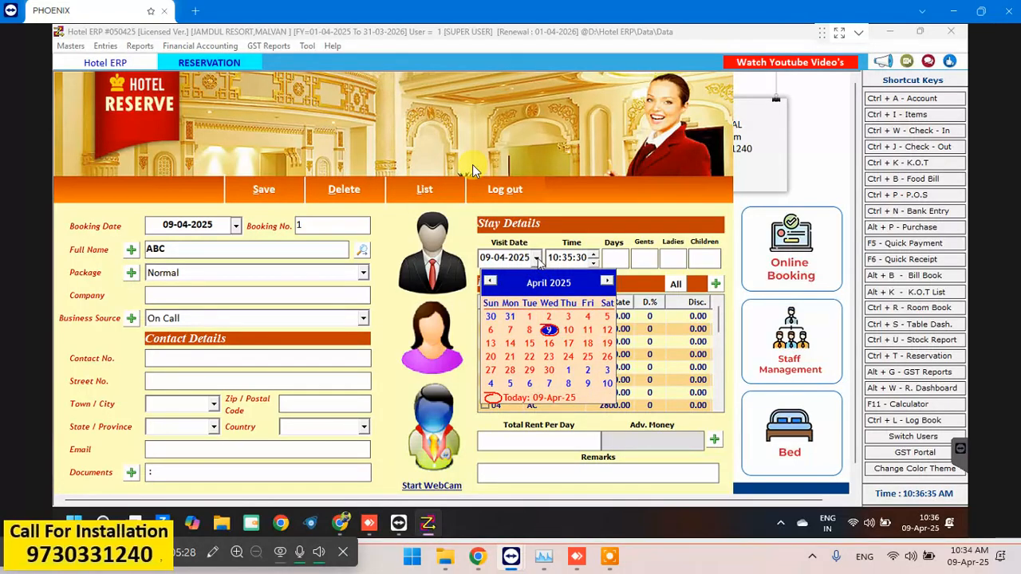
click(588, 331)
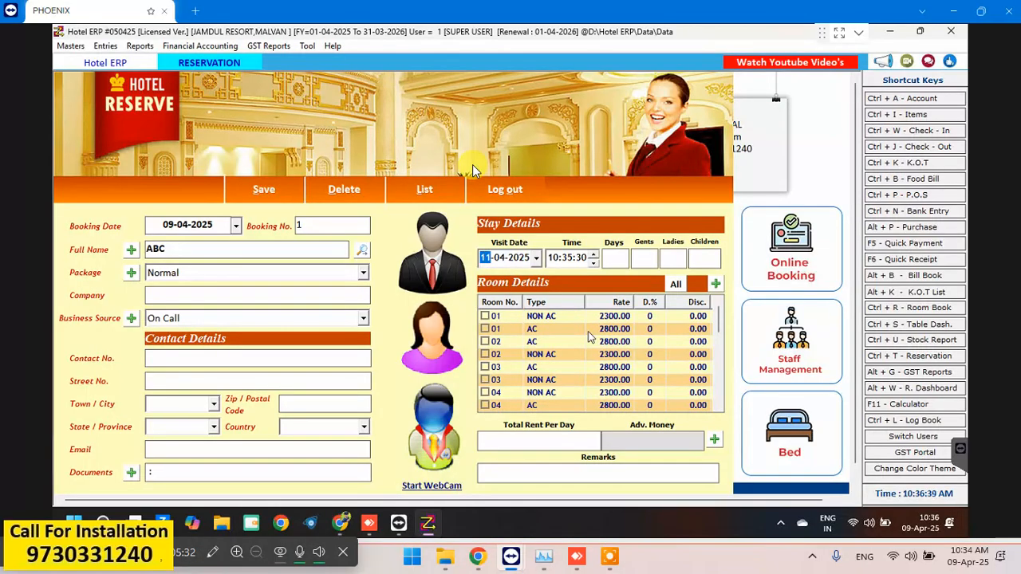
key(Tab)
text(2)
key(Tab)
text(1)
key(Tab)
text(1)
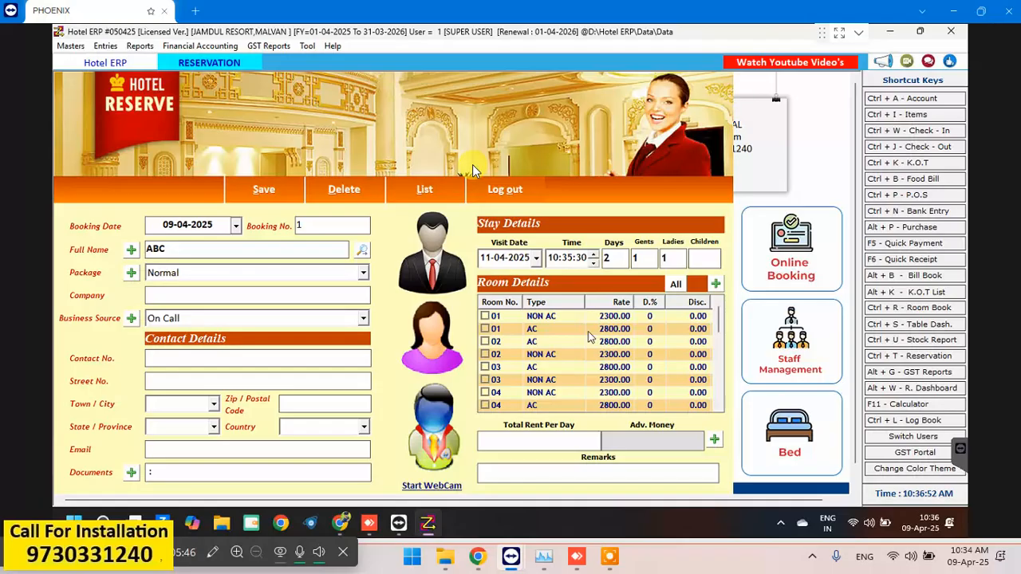
Step: Select AC rooms 01 and 02 for the stay, leaving the room rates and discounts as they are
click(485, 328)
click(485, 341)
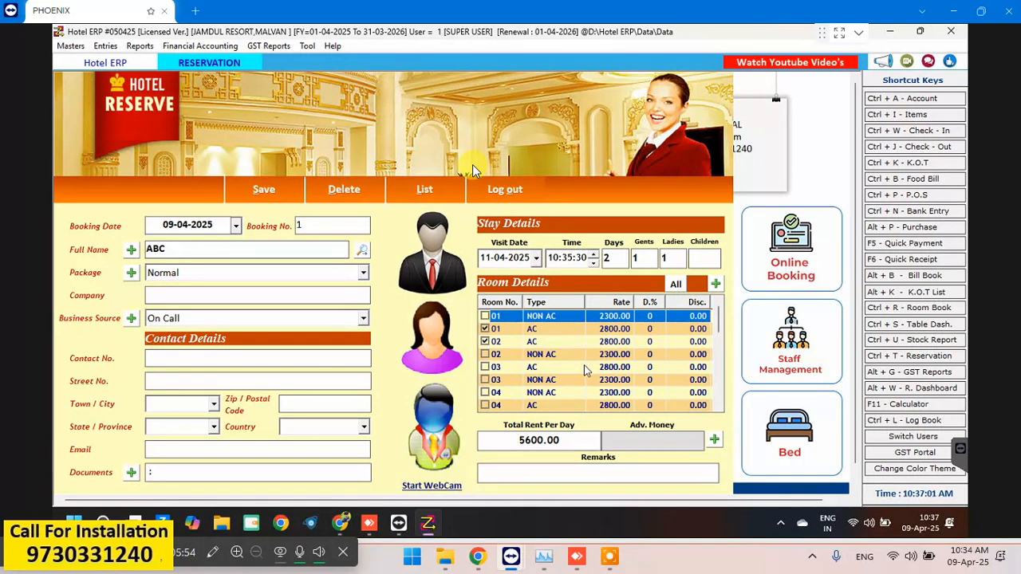
key(Return)
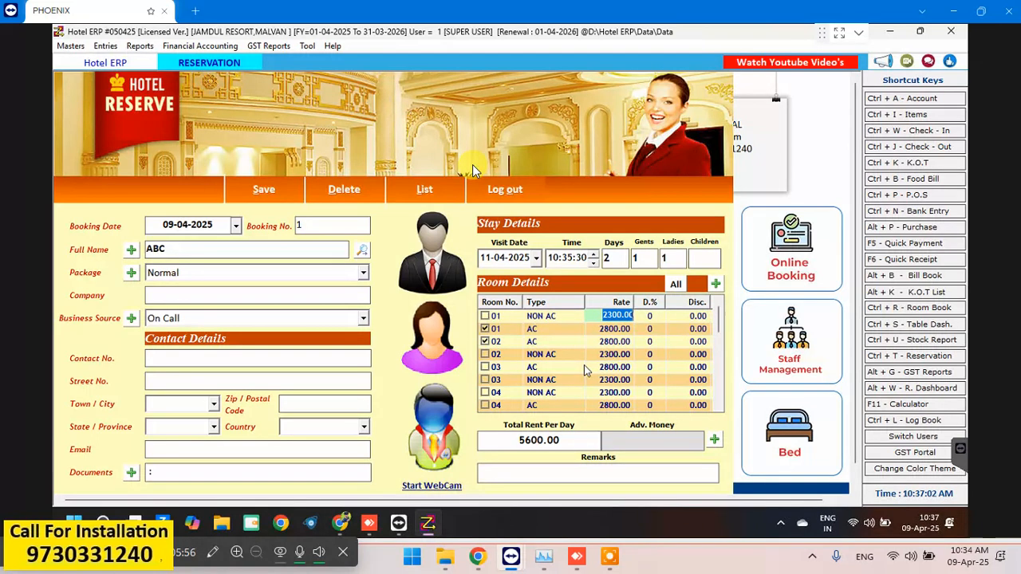
key(Return)
key(Return)
key(Return)
key(Return)
key(Return)
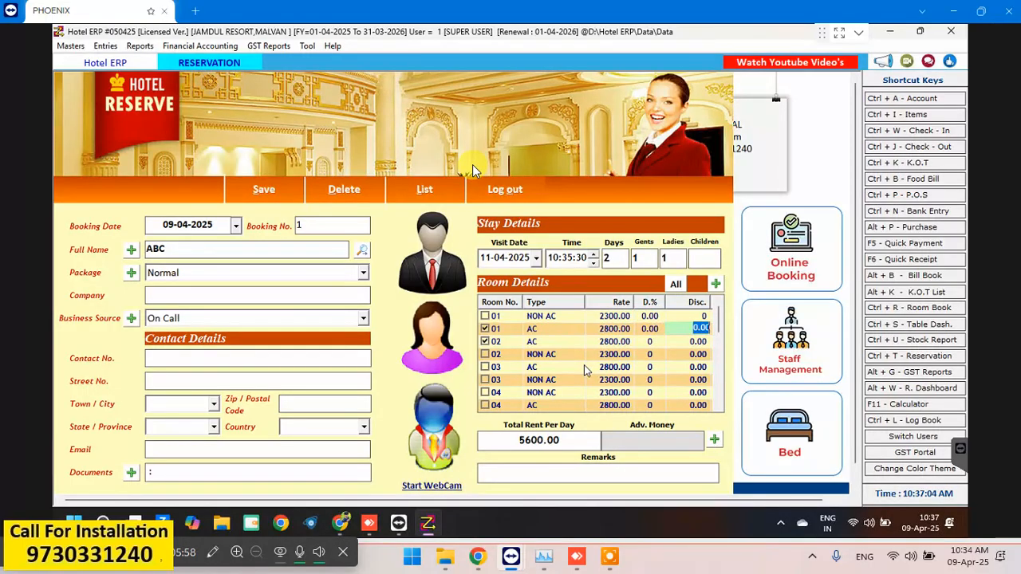
key(Return)
scroll(584, 365, down, 3)
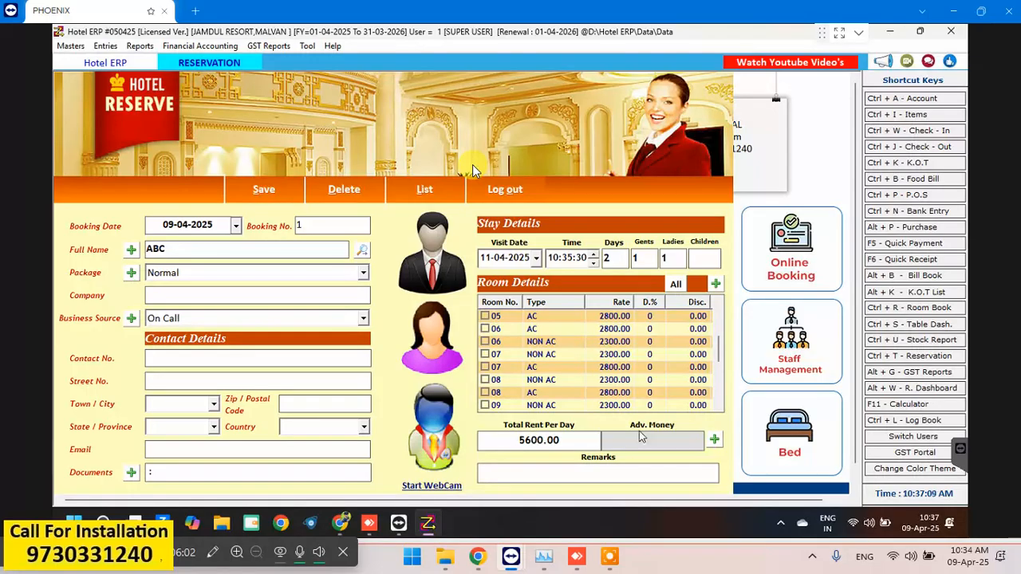
Step: Record an eWallet advance payment of 1000 through the GPay account and save the reservation without printing it
click(715, 444)
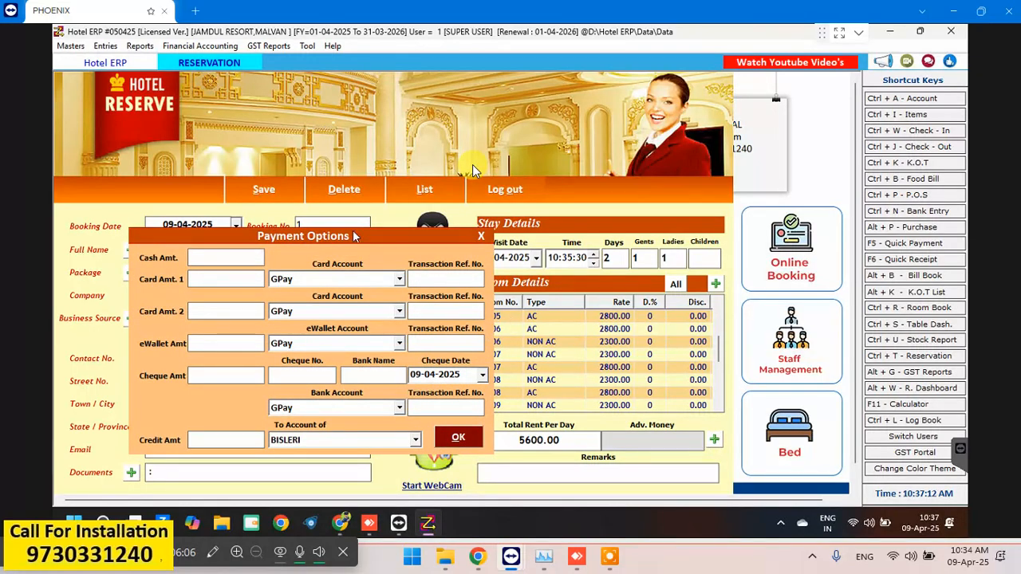
click(399, 279)
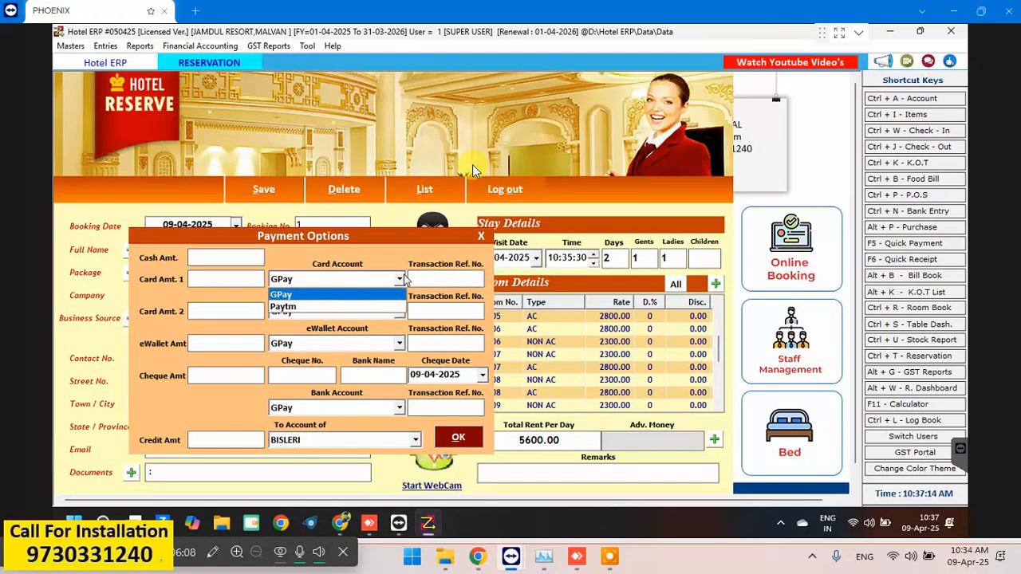
click(405, 278)
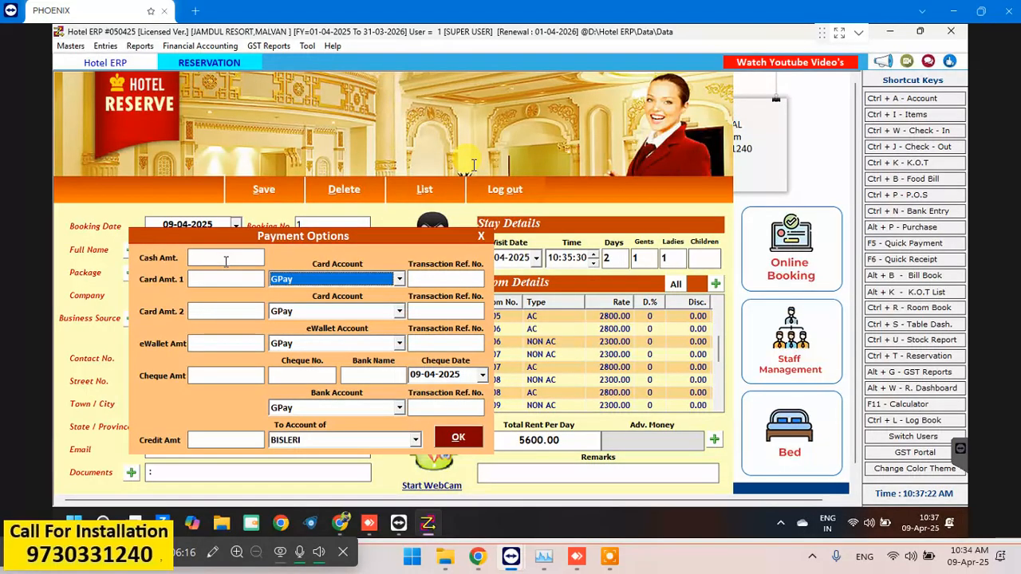
click(211, 342)
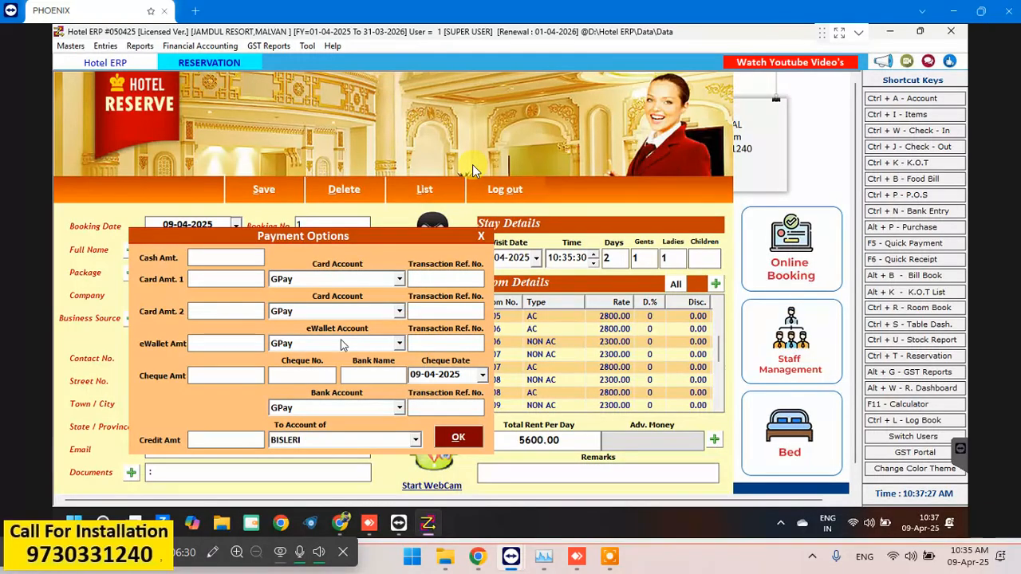
text(1000)
click(460, 438)
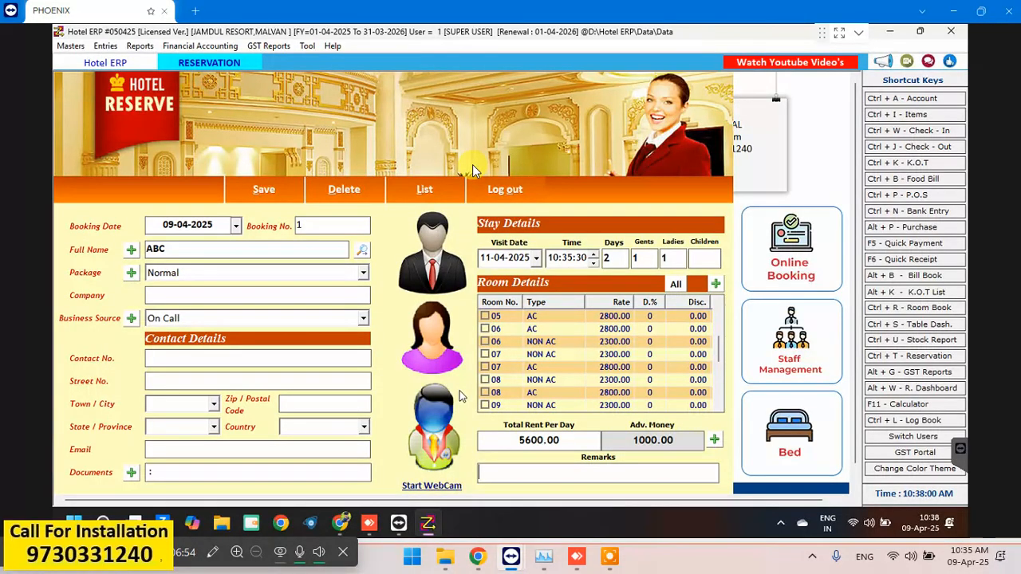
key(Tab)
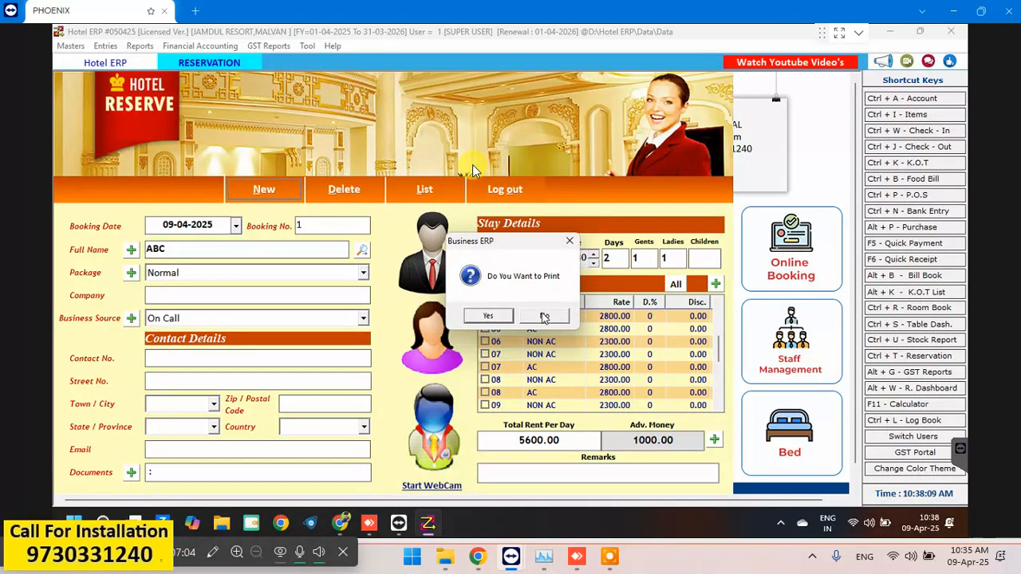
click(544, 317)
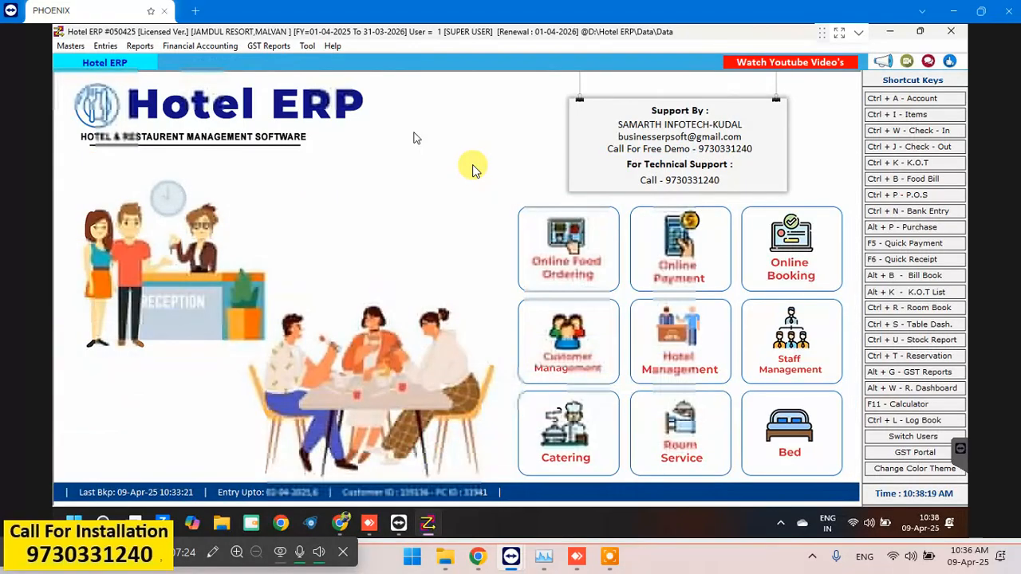
Step: Open the ABC reservation from the reservations list, delete it, and leave the reservation form
key(ctrl+t)
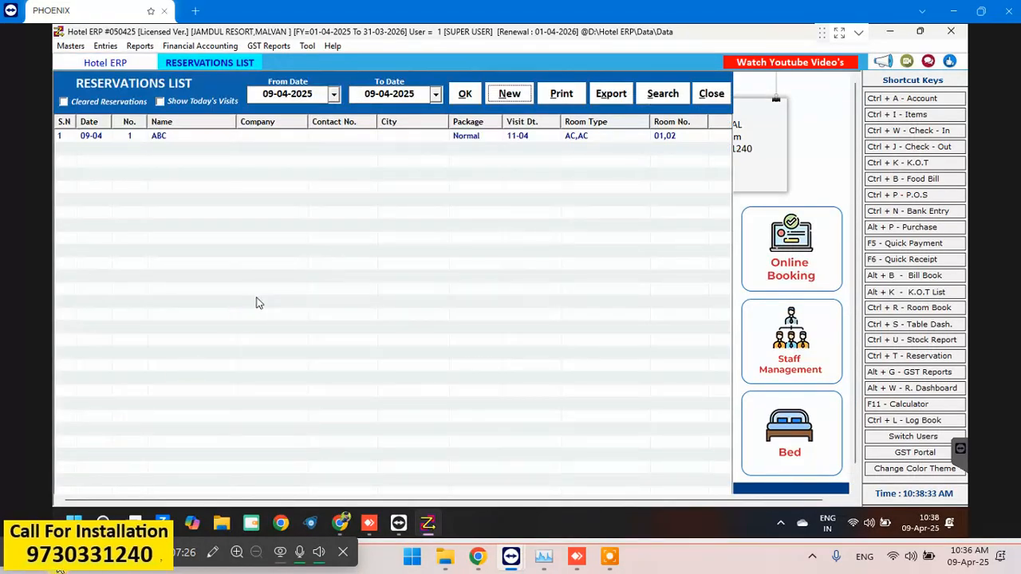
click(64, 552)
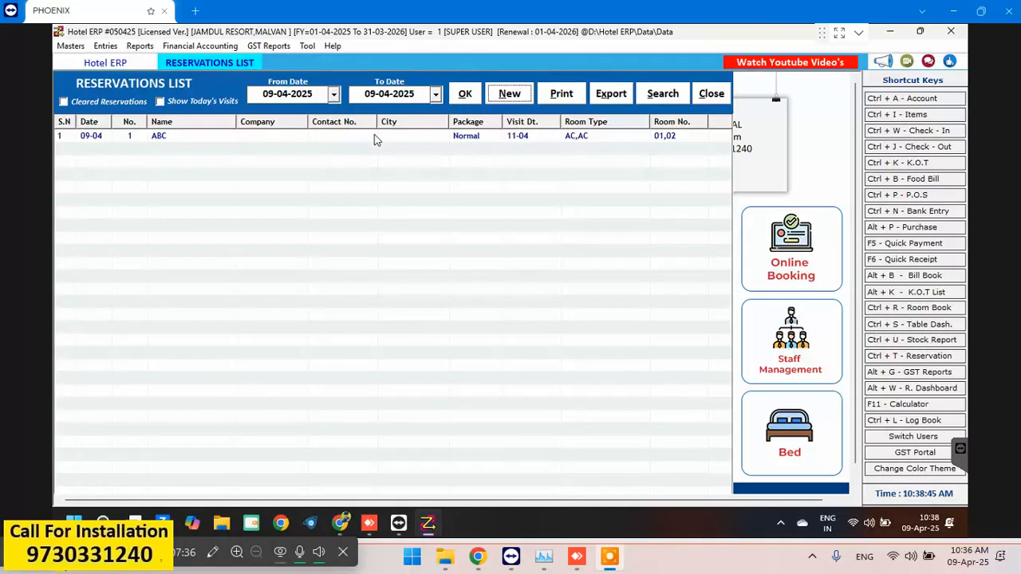
click(363, 137)
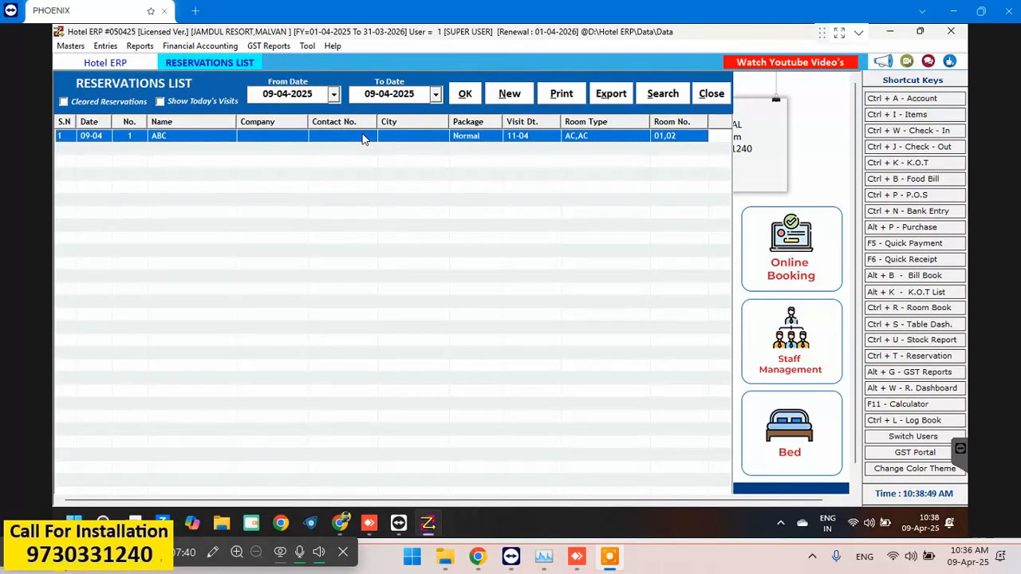
double_click(362, 136)
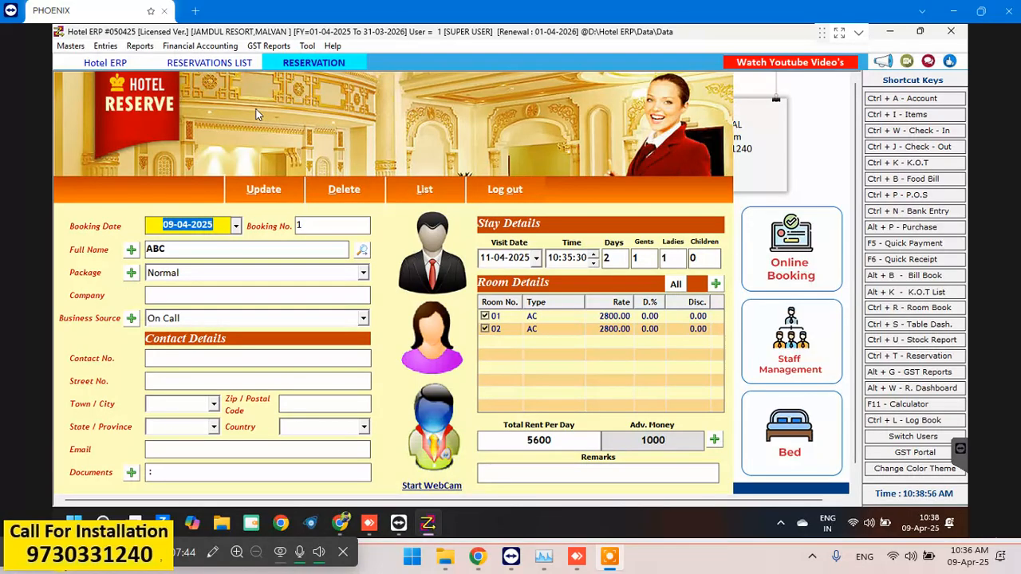
click(344, 191)
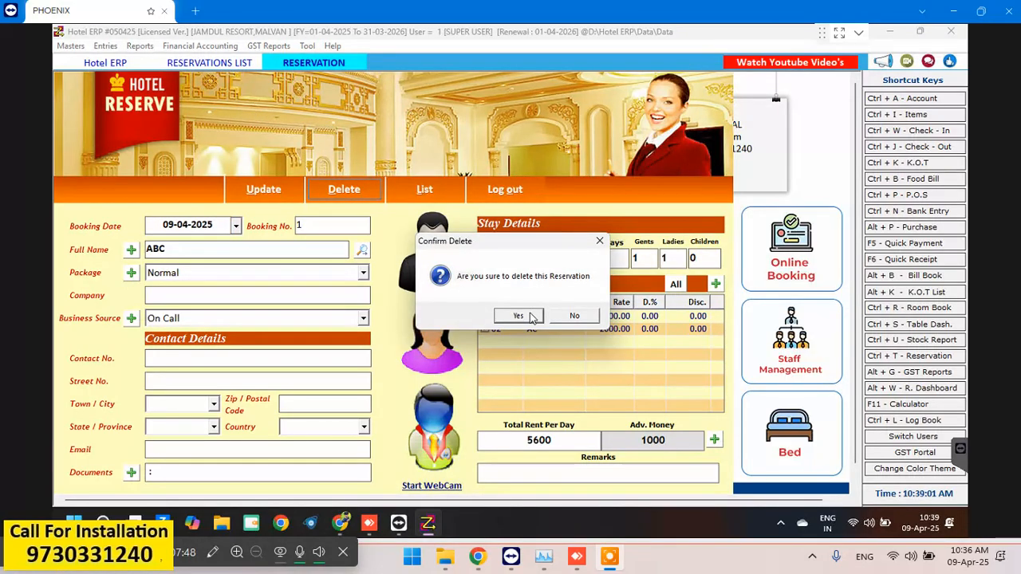
click(532, 317)
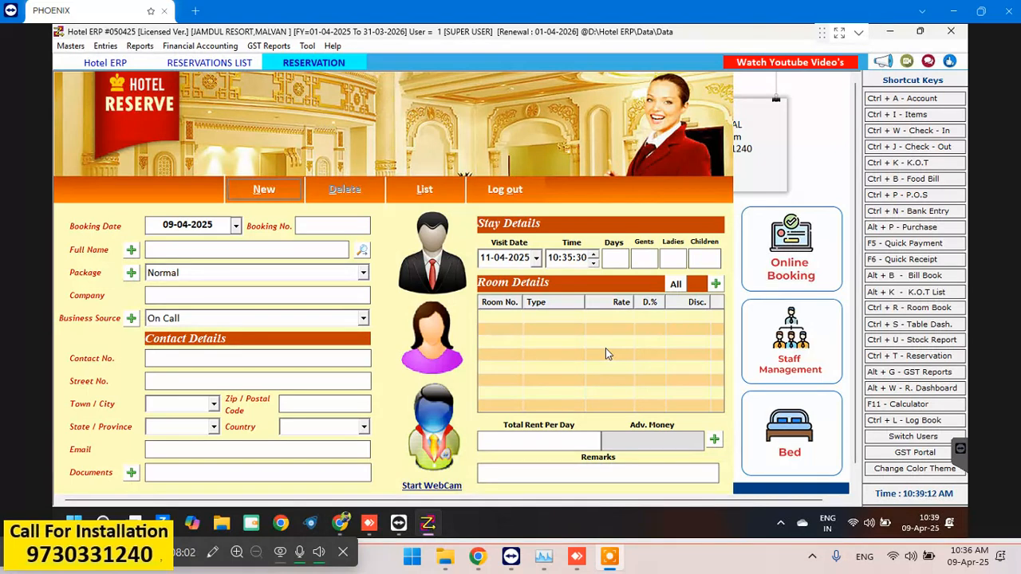
key(Escape)
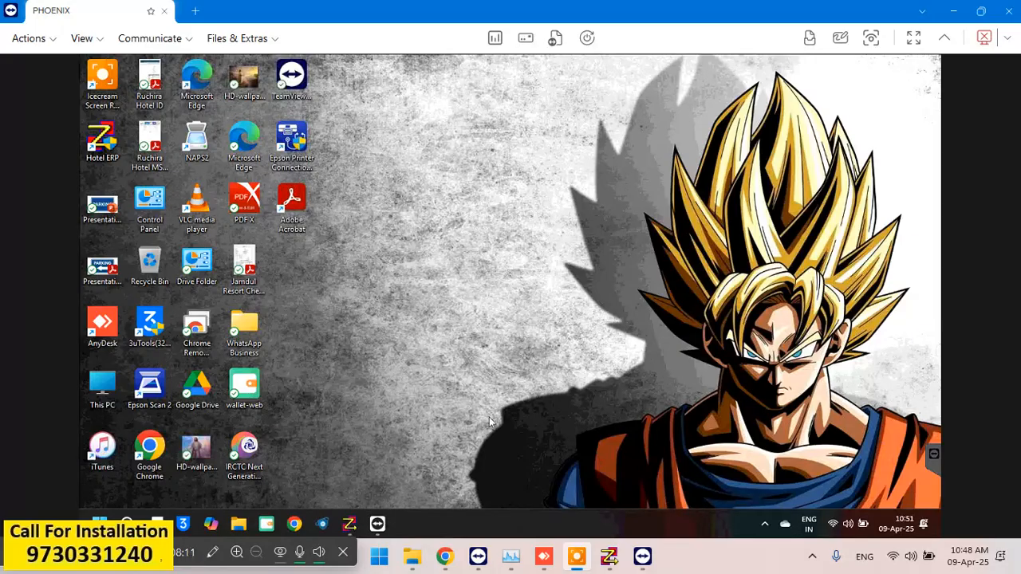
double_click(109, 138)
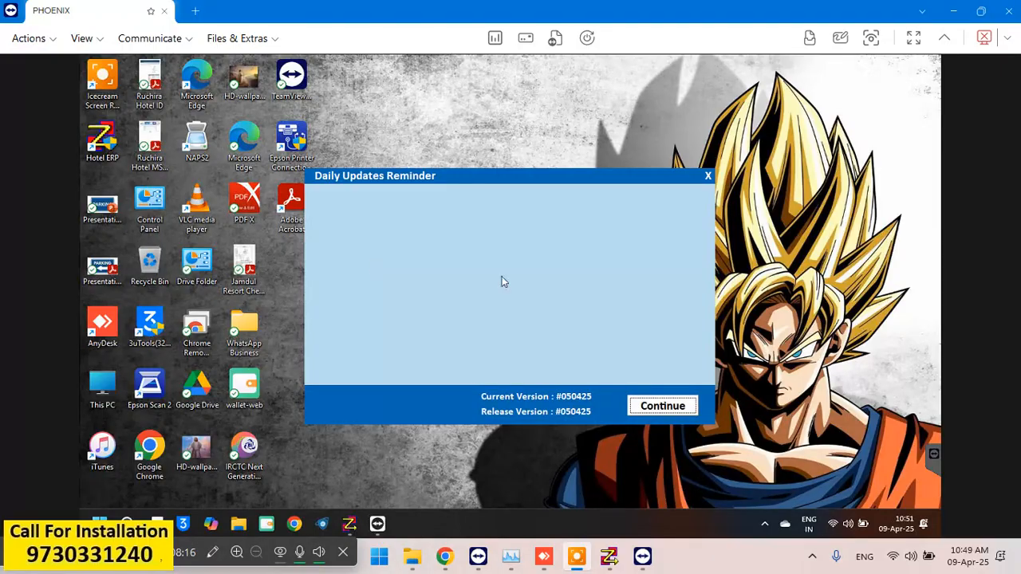
click(645, 407)
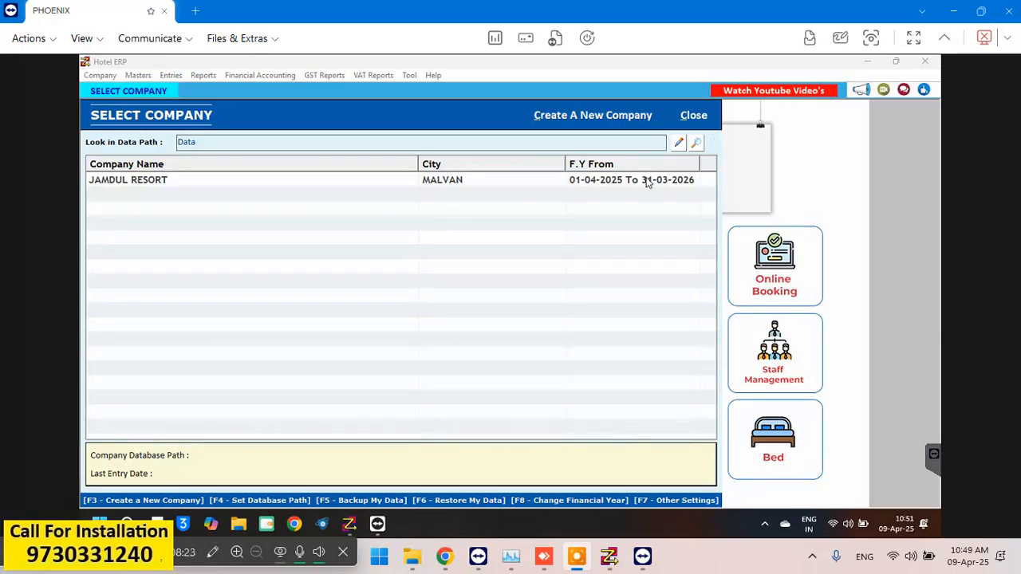
click(697, 119)
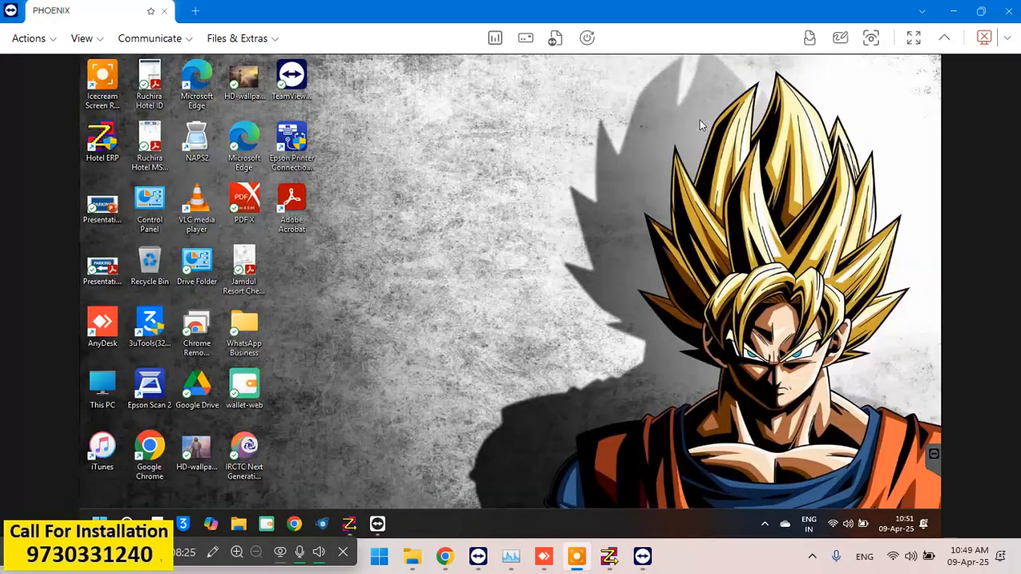
Step: Return to the running Hotel ERP session, leave the reservations list, and view the Room Rent Book from 01-04-2025 to 09-04-2025
click(348, 524)
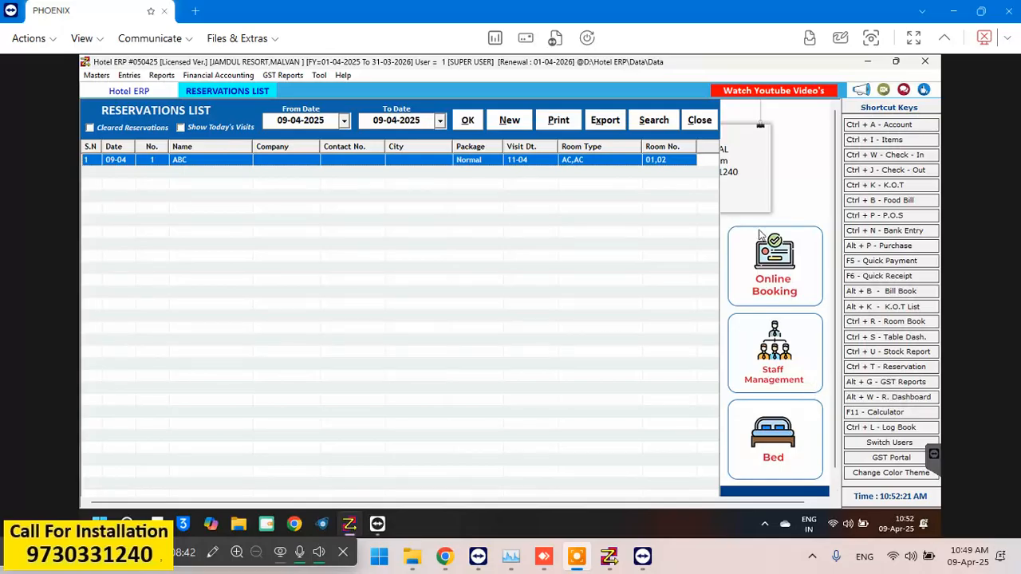
click(699, 120)
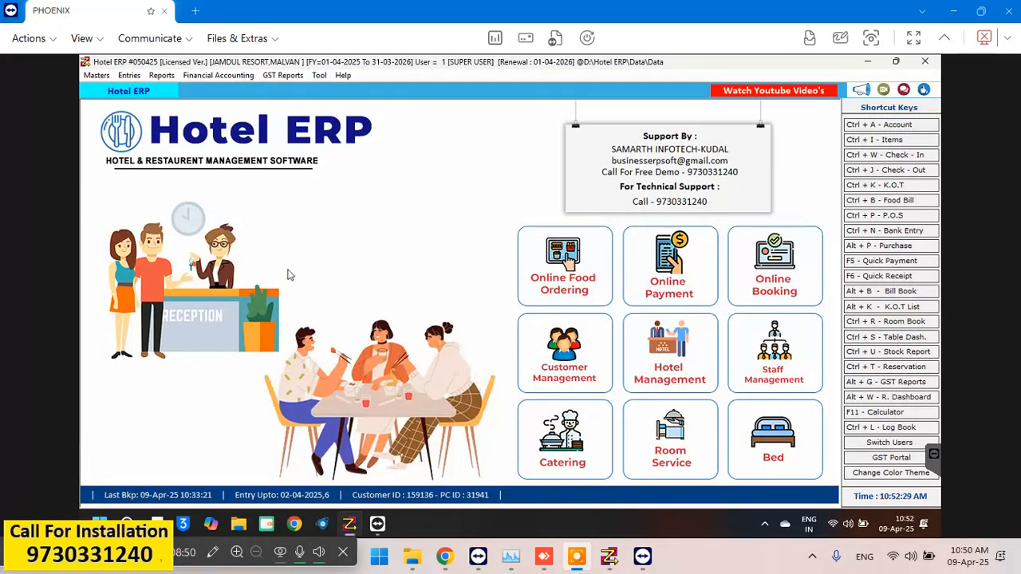
click(136, 77)
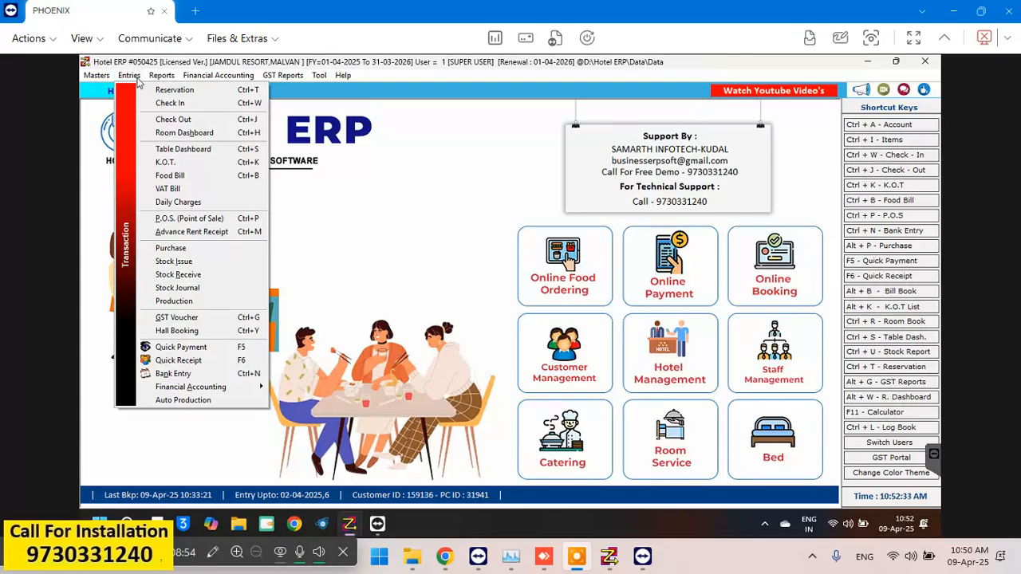
mouse_move(159, 77)
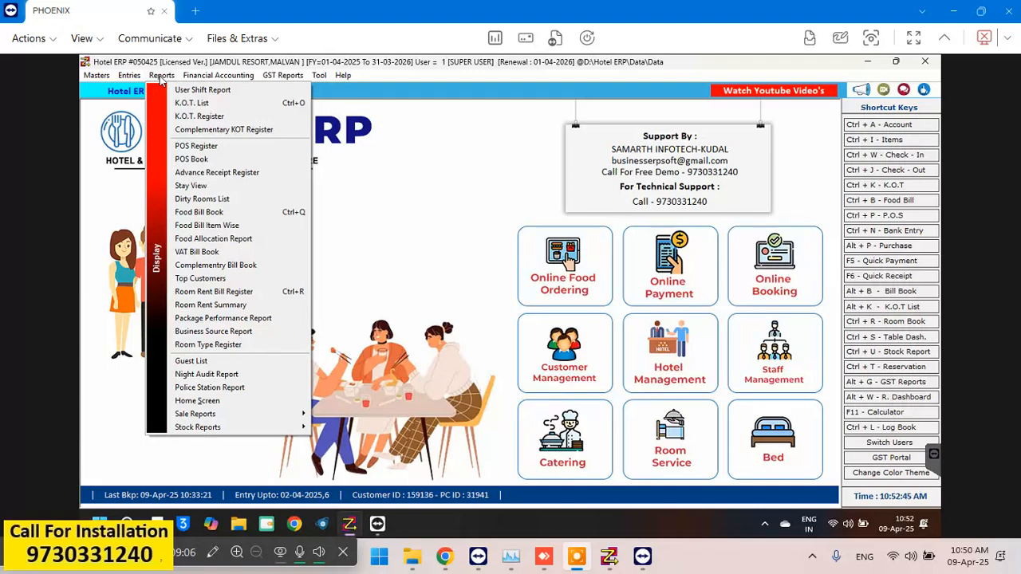
click(183, 292)
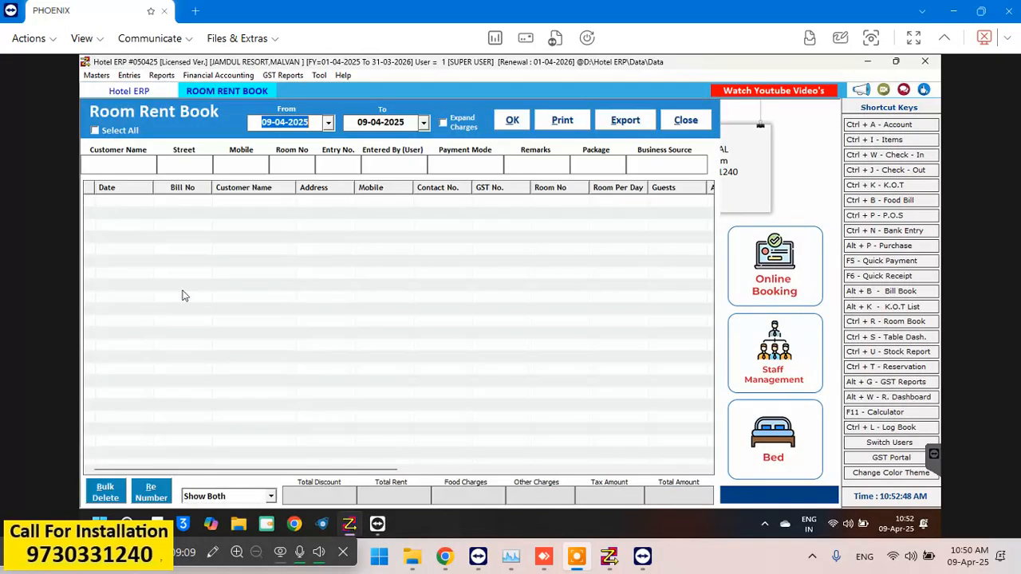
click(328, 123)
click(316, 179)
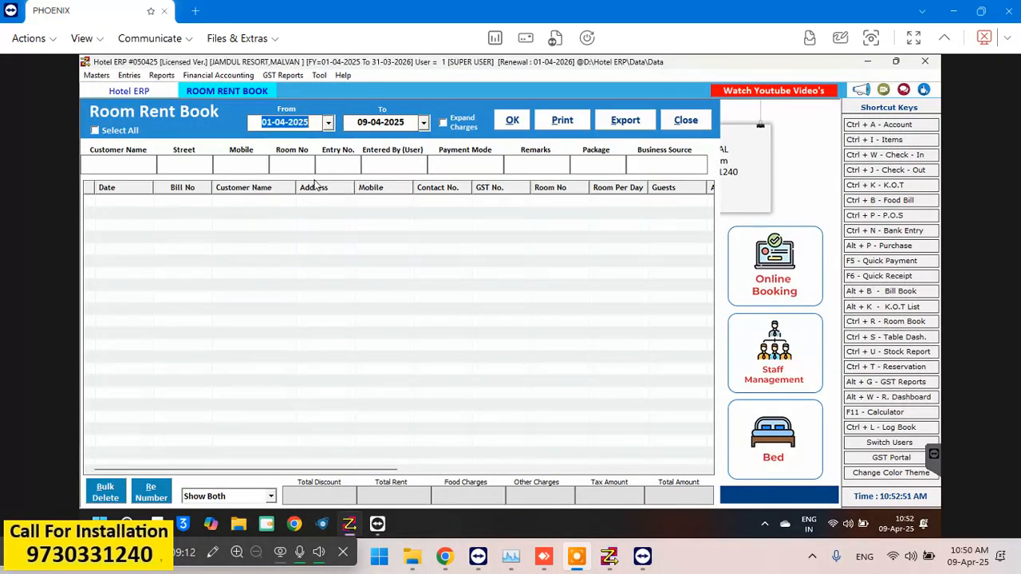
click(517, 126)
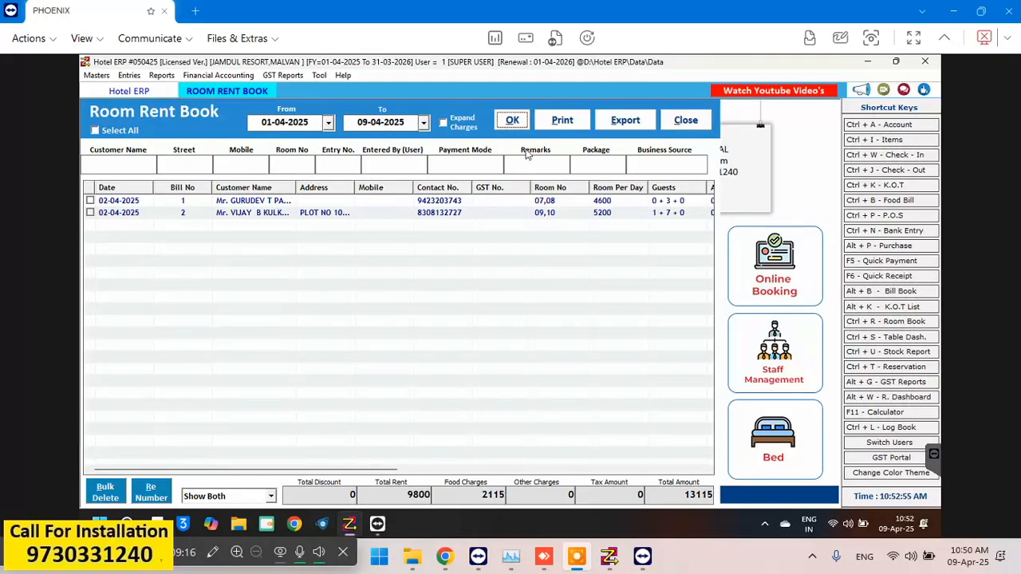
click(692, 122)
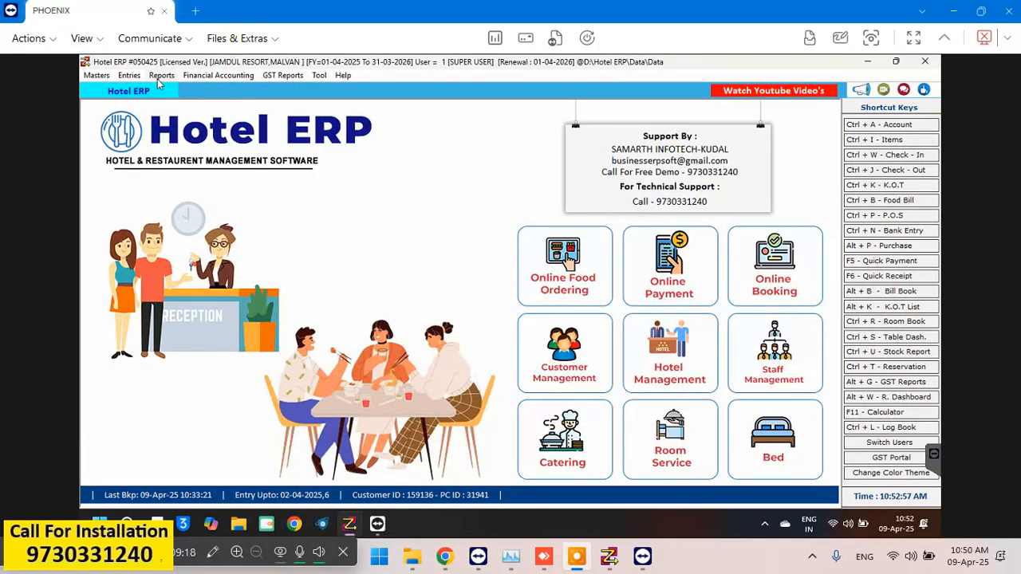
Step: View the food Bill Book for 01-04-2025 to 09-04-2025 and close it
click(161, 75)
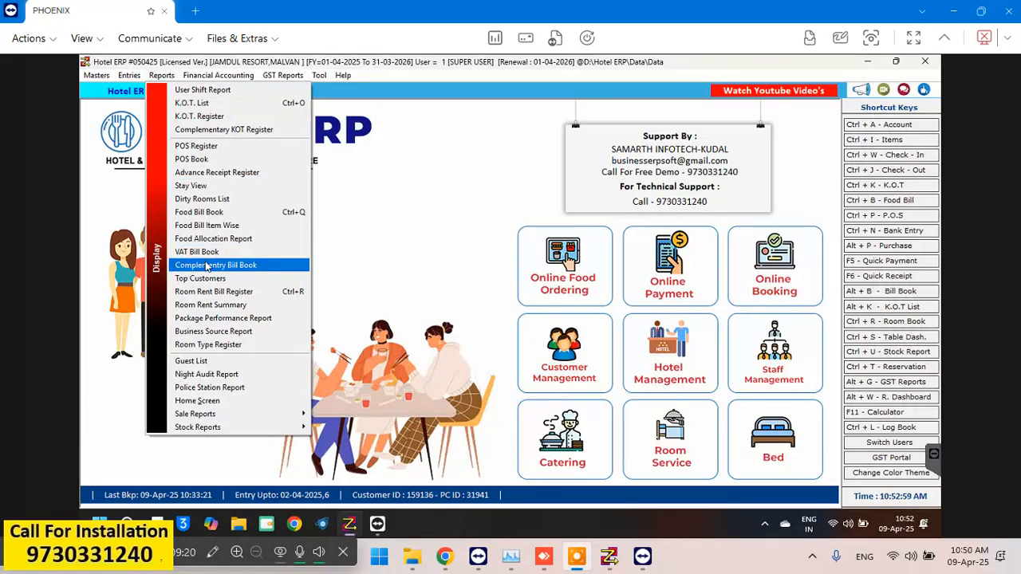
click(202, 215)
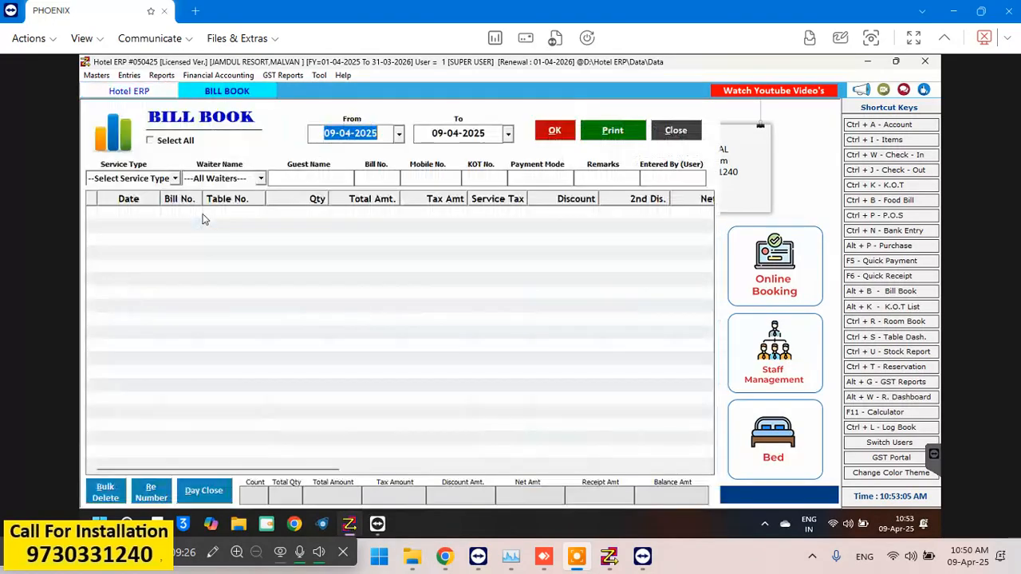
click(399, 135)
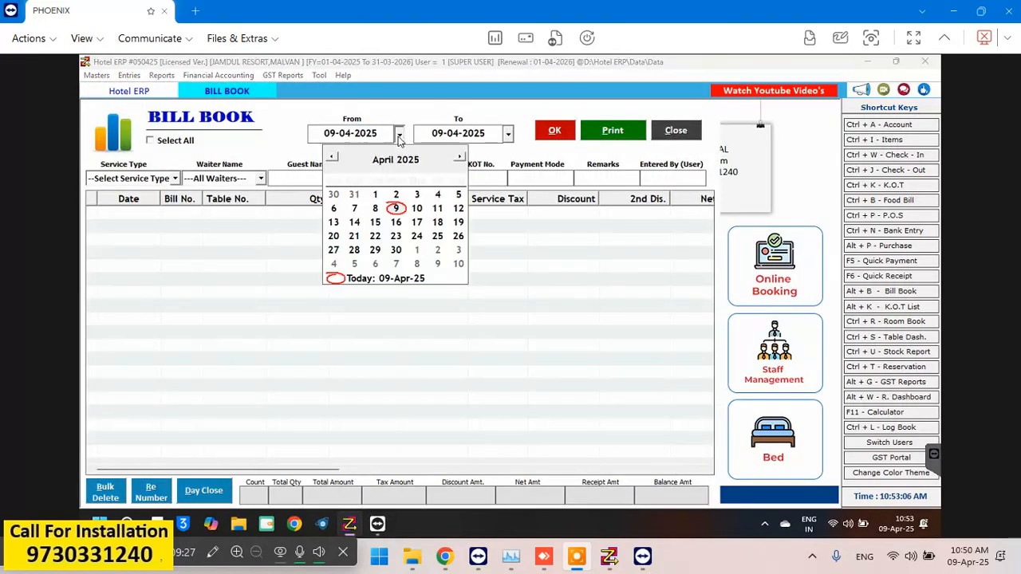
click(375, 195)
click(550, 133)
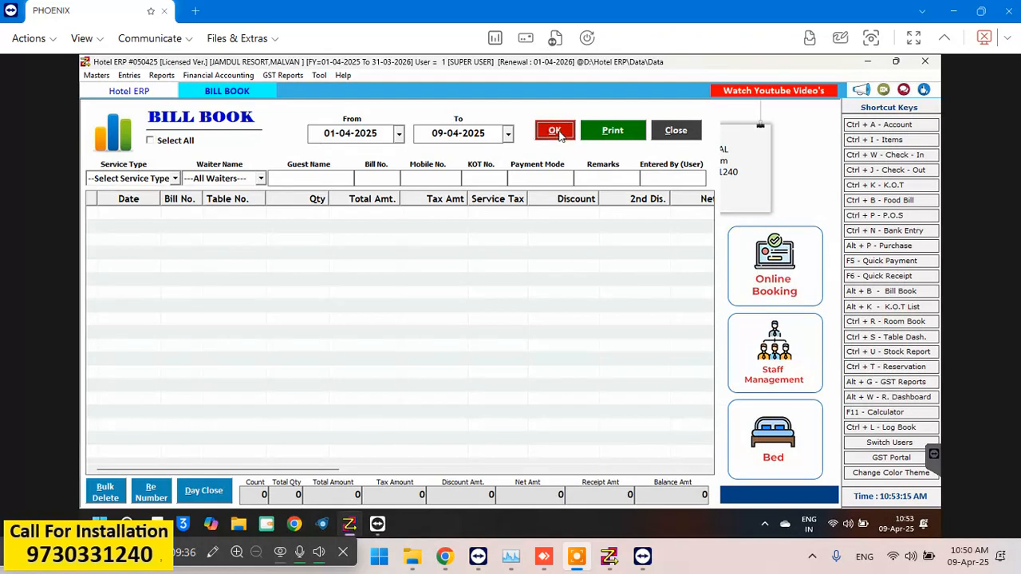
click(675, 134)
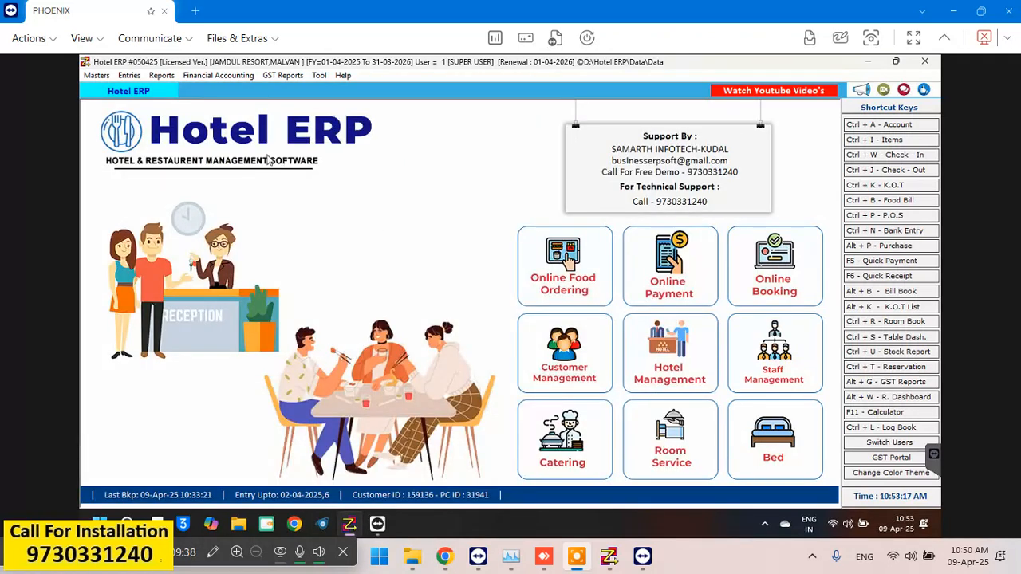
click(161, 75)
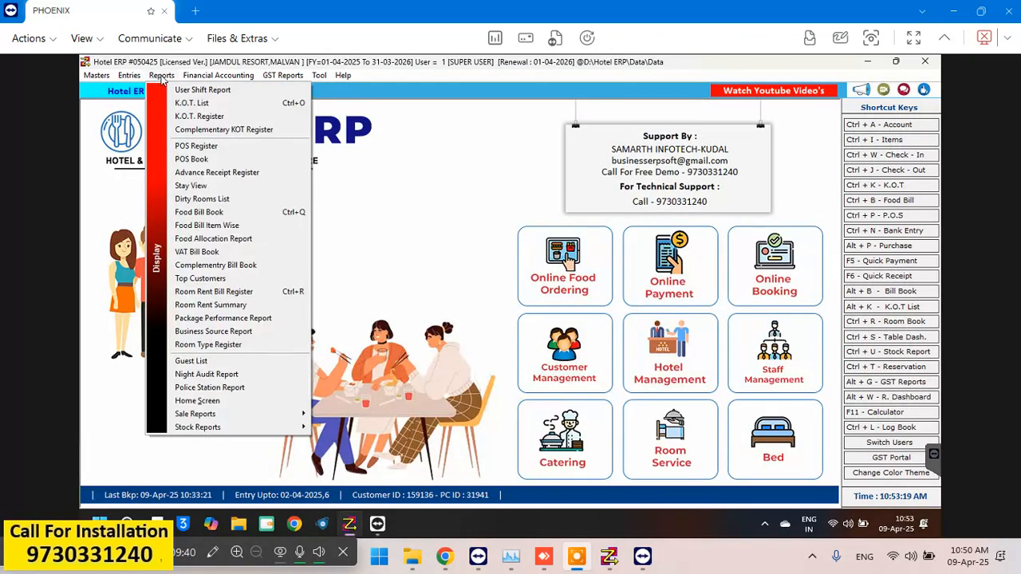
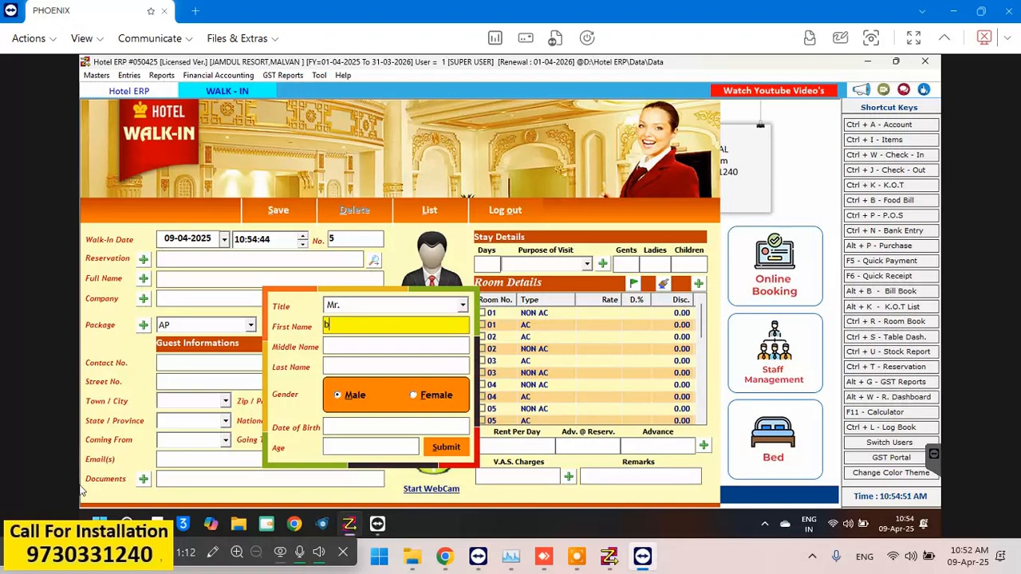
Step: Register walk-in guest BCD for a 2-day stay and select AC rooms 01 and 02
key(BackSpace)
text(BCD)
key(Return)
key(Return)
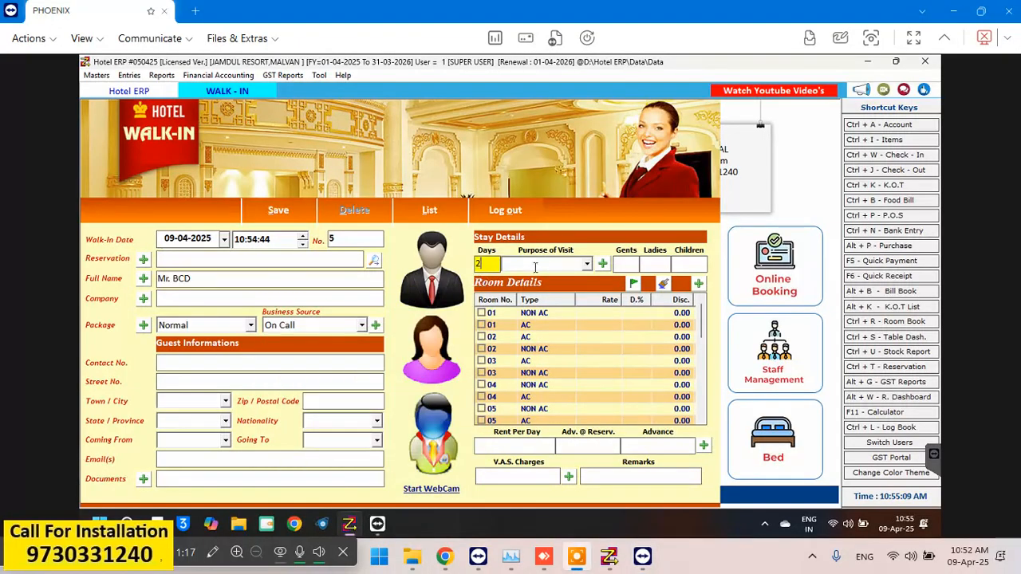
key(Return)
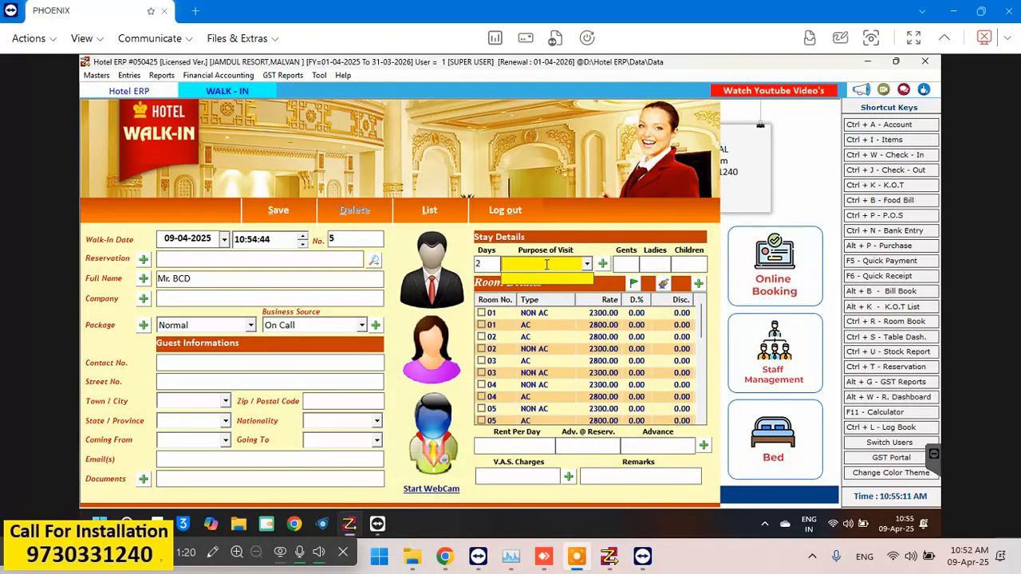
click(481, 325)
click(481, 324)
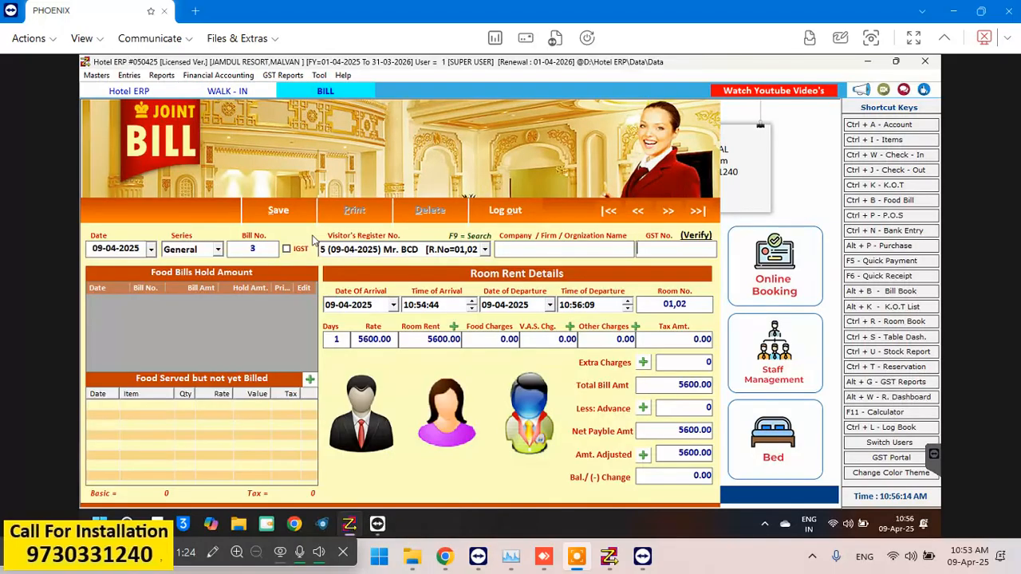
Step: Go through the joint bill's fields for guest BCD and set the time of departure to 23:56:09
key(Return)
key(Return)
key(Return)
key(Return)
key(Return)
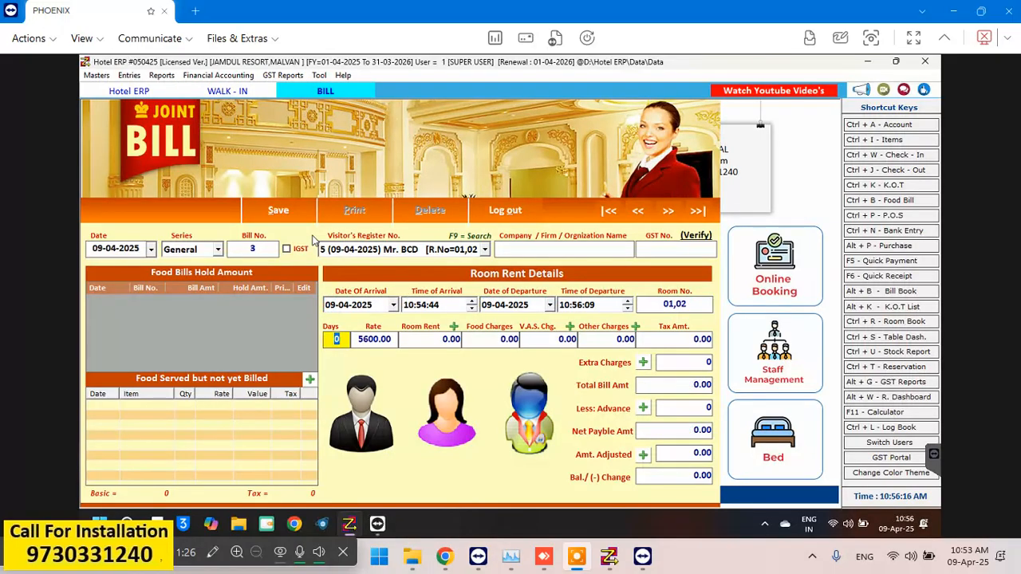
key(Return)
key(Return)
key(Return)
key(Return)
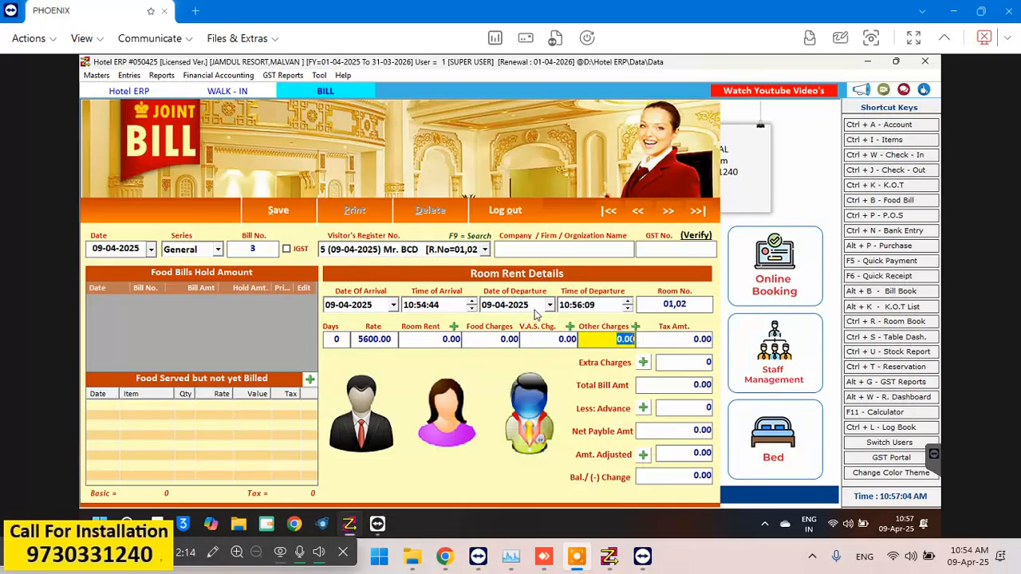
click(628, 302)
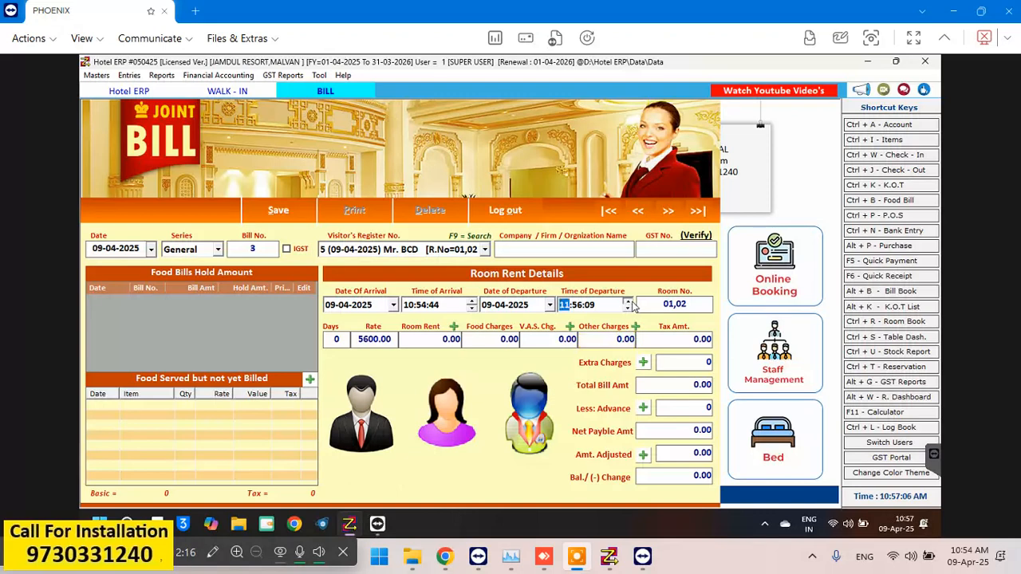
click(629, 302)
click(629, 303)
key(Return)
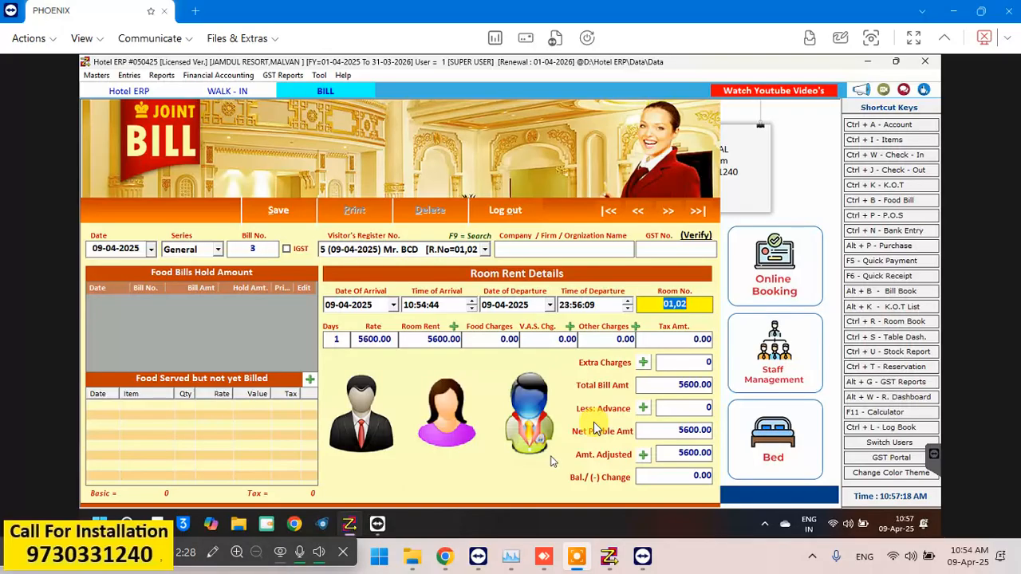
Step: In the bill's payment options, enter 5600 as the credit amount and clear the cash amount
click(643, 455)
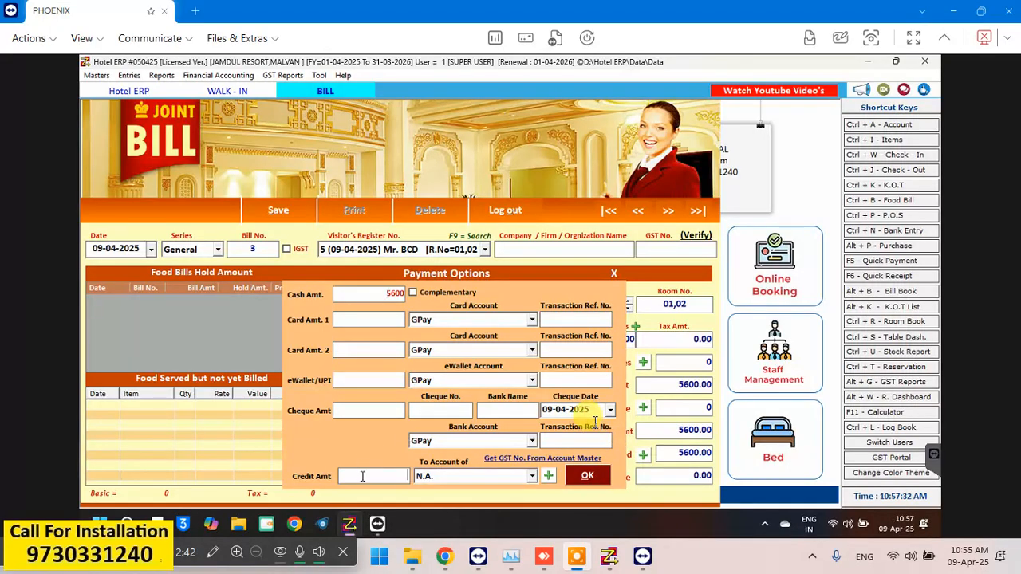
text(5600)
click(405, 297)
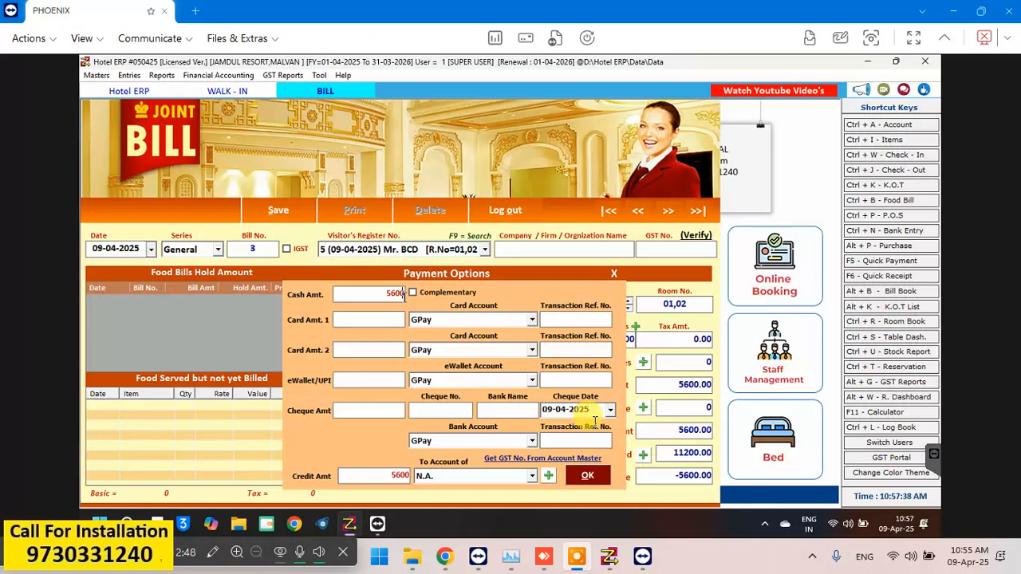
key(BackSpace)
key(BackSpace)
key(BackSpace)
key(BackSpace)
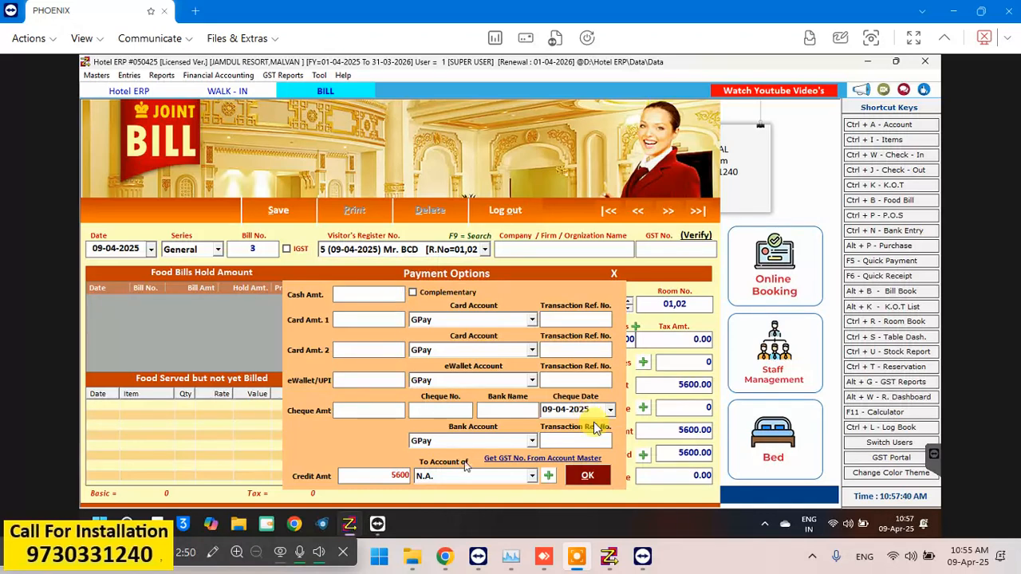
Step: Create and save a new account named BCD in the CUSTOMERS group for the bill's credit amount
click(530, 477)
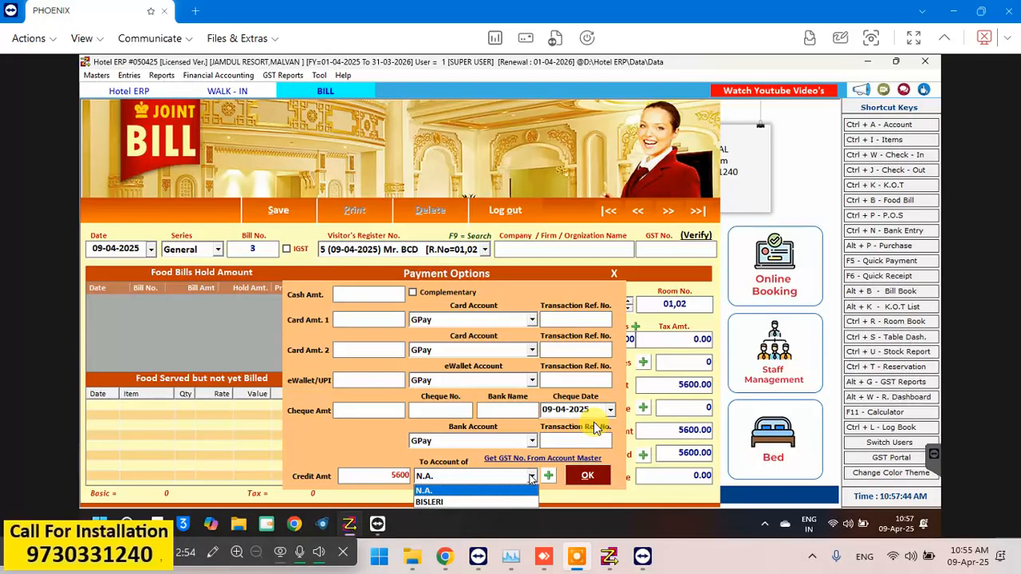
click(548, 477)
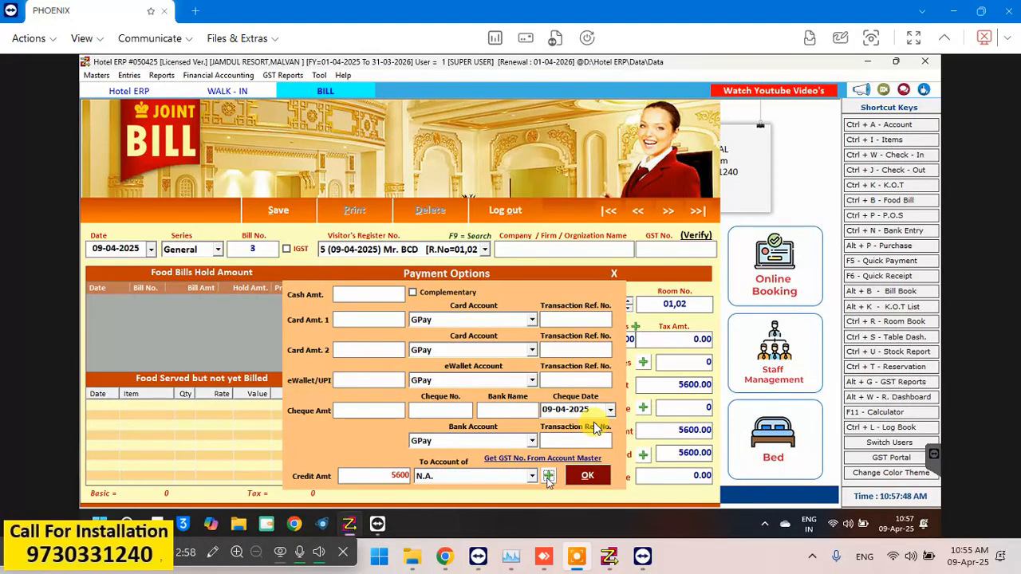
click(548, 477)
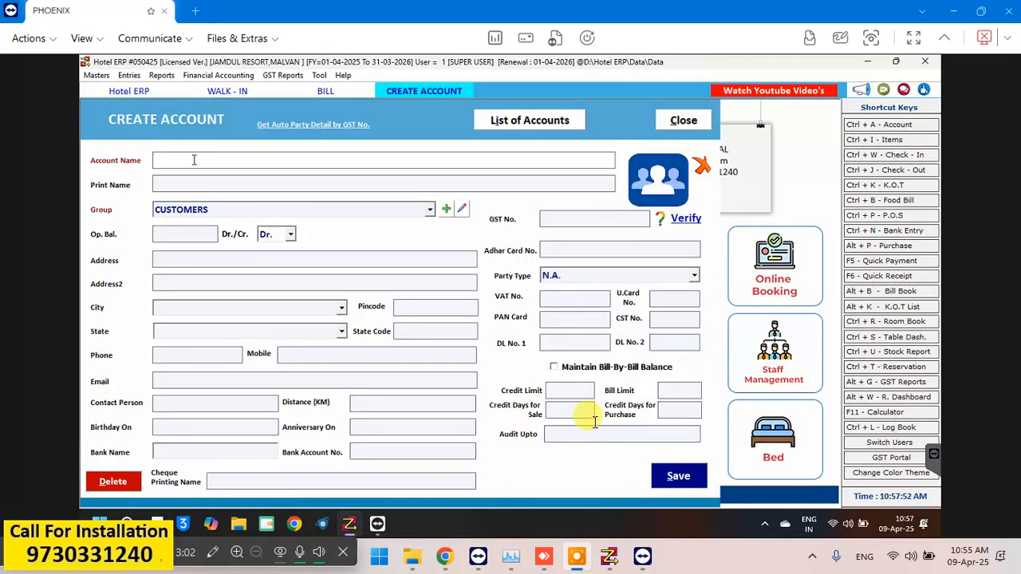
text(BCD)
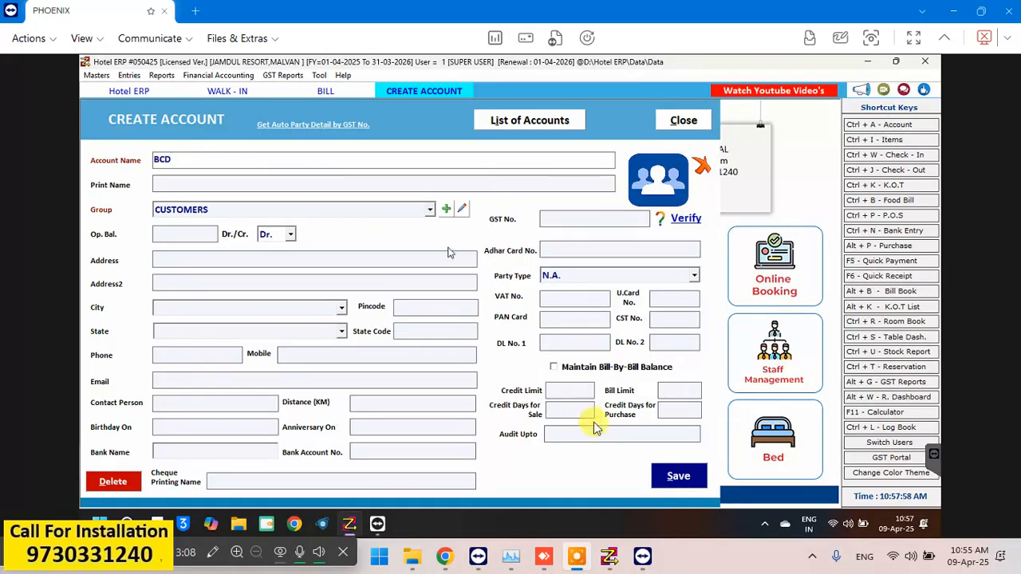
click(683, 476)
click(560, 329)
click(682, 121)
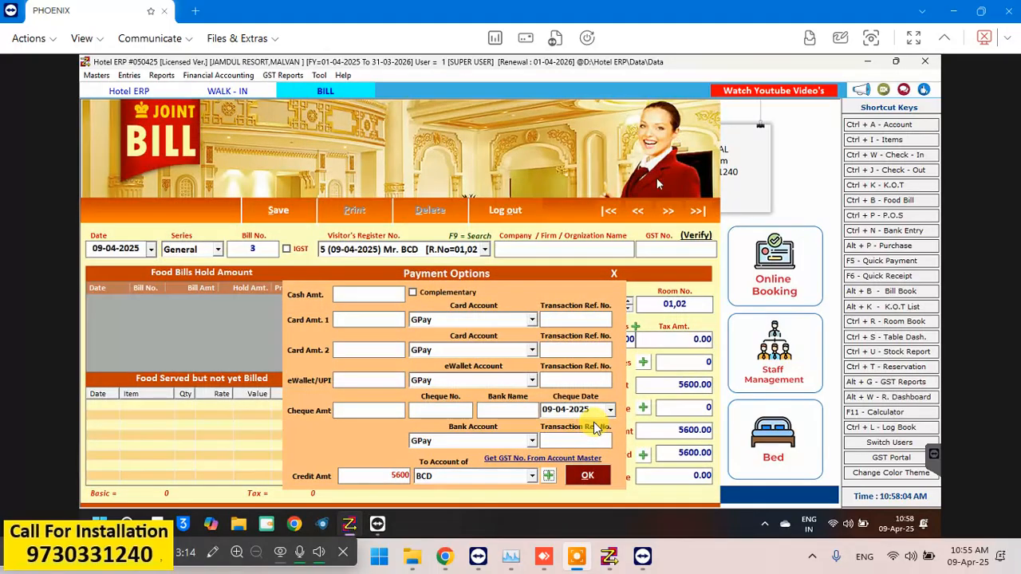
Step: Accept the credit payment for the BCD account and save the joint bill
click(588, 476)
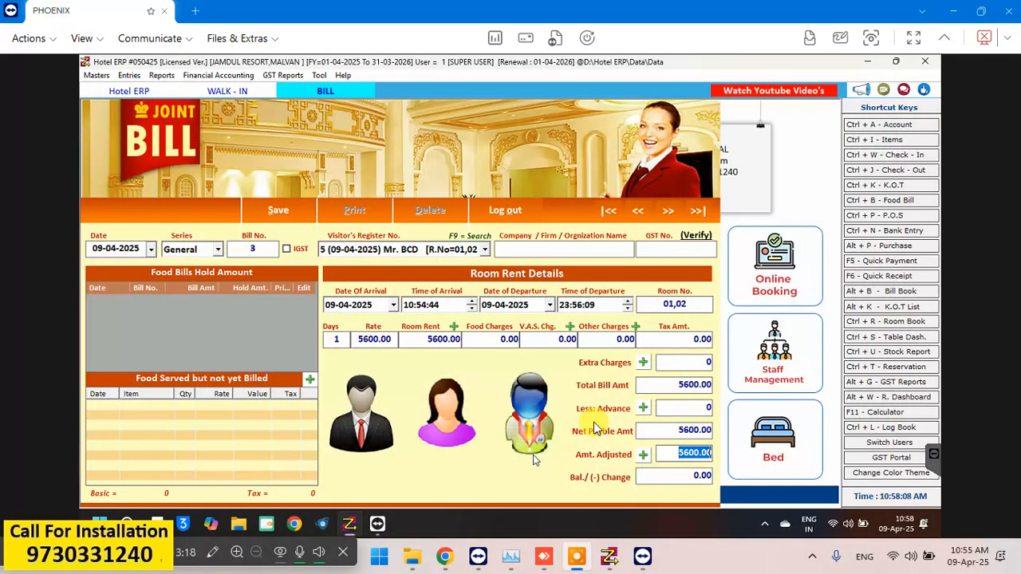
click(304, 207)
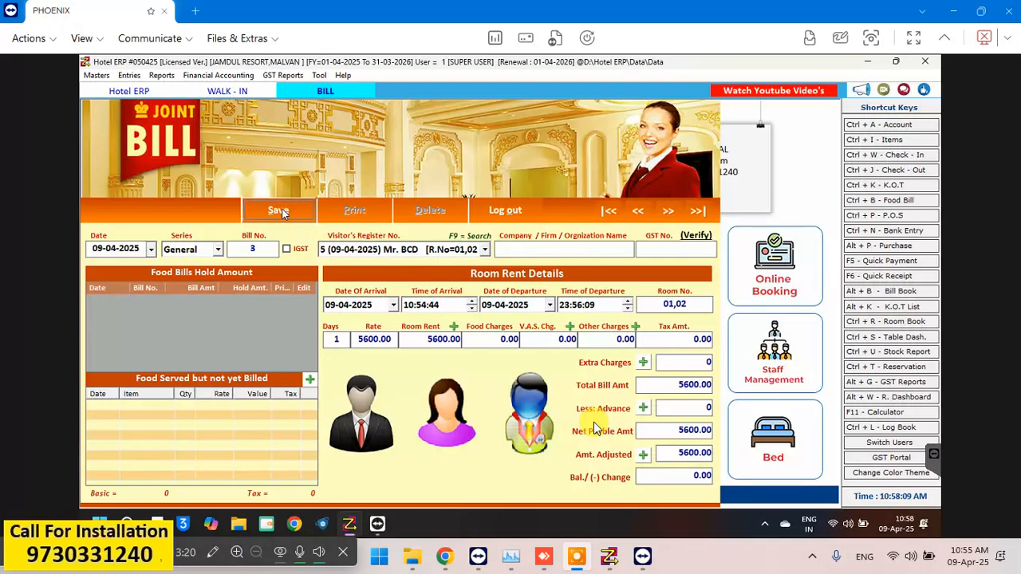
Step: Finish saving the joint bill without printing it and return to the walk-in form
click(565, 328)
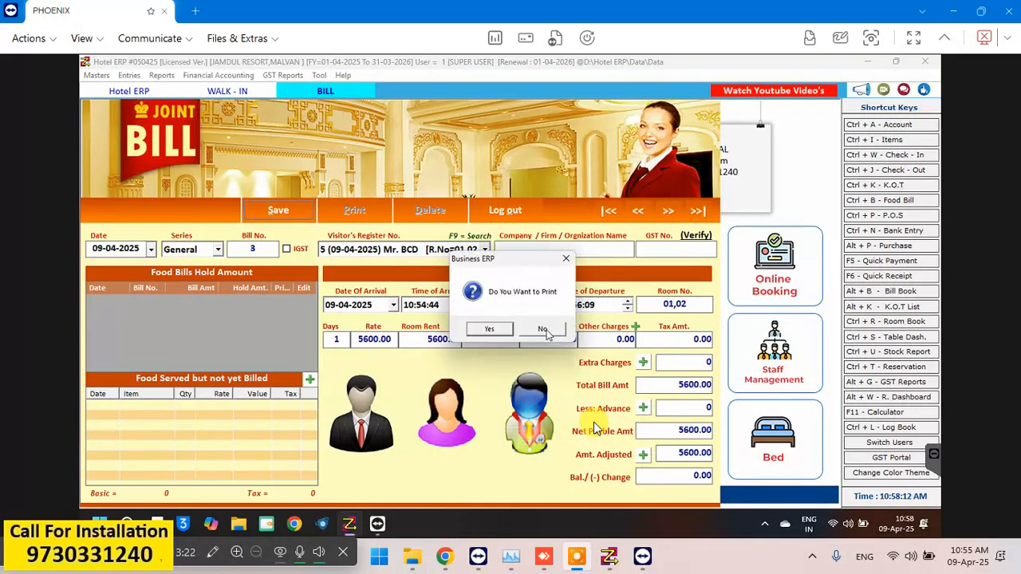
click(537, 335)
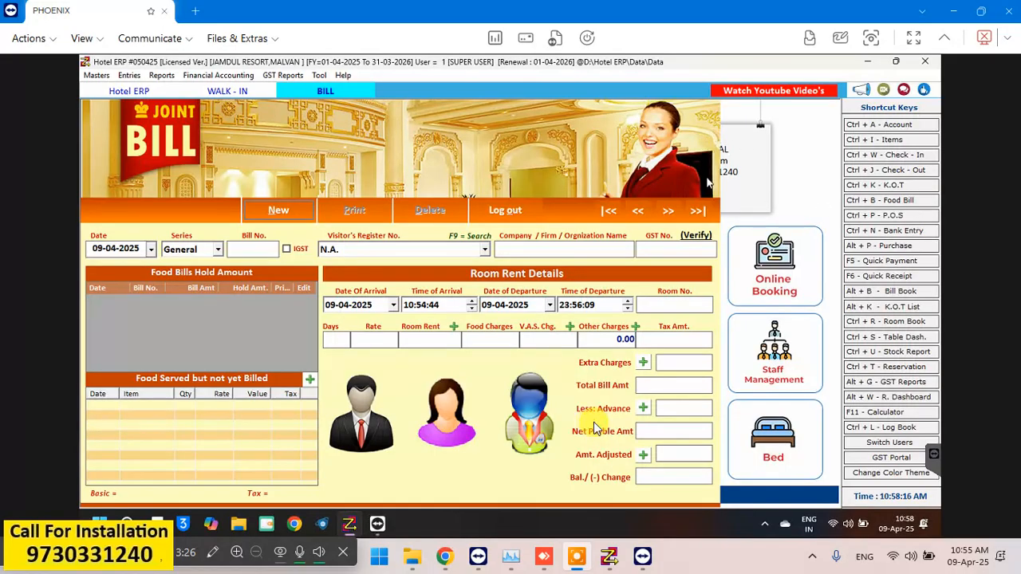
key(ctrl+w)
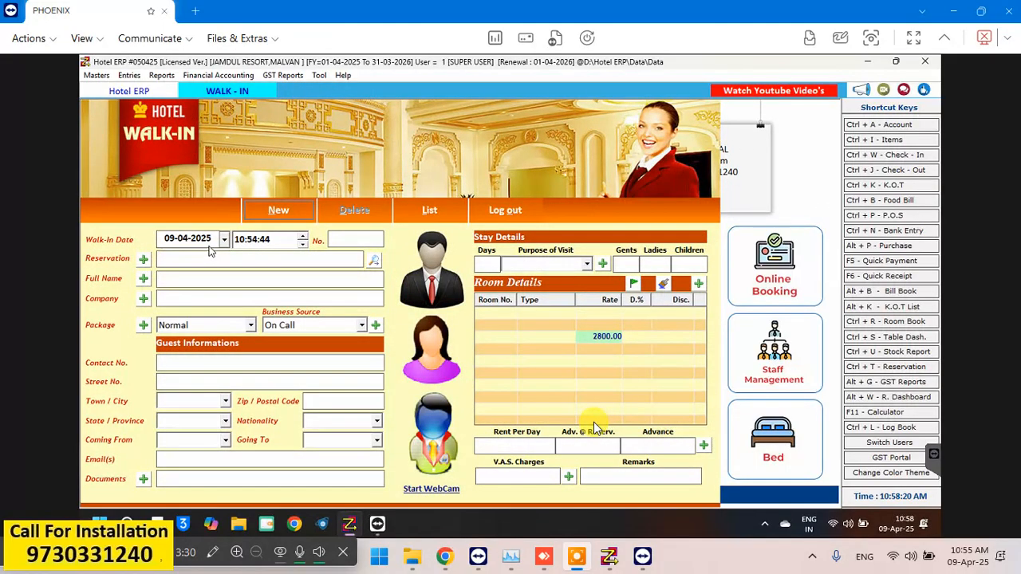
click(271, 216)
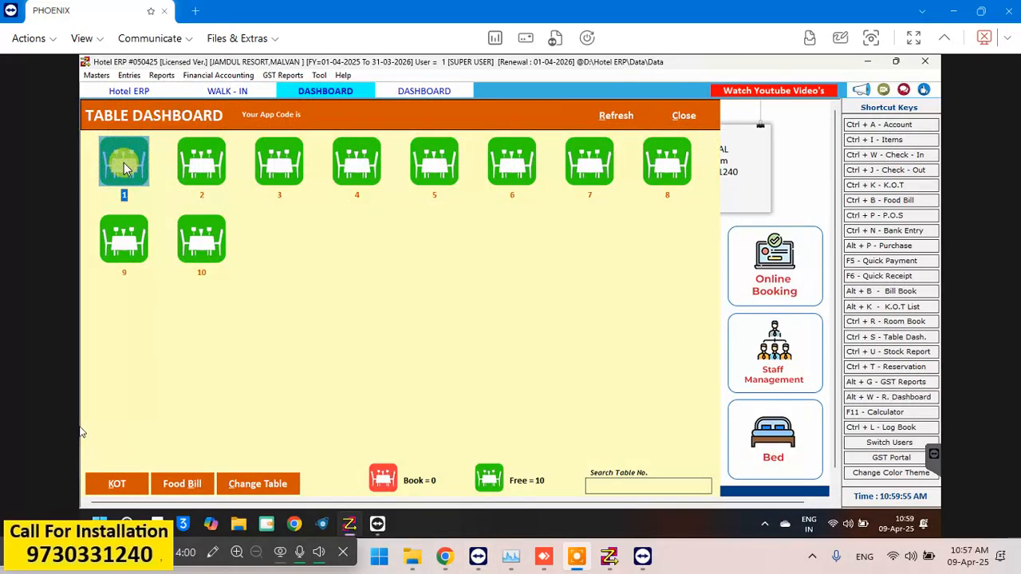
click(122, 484)
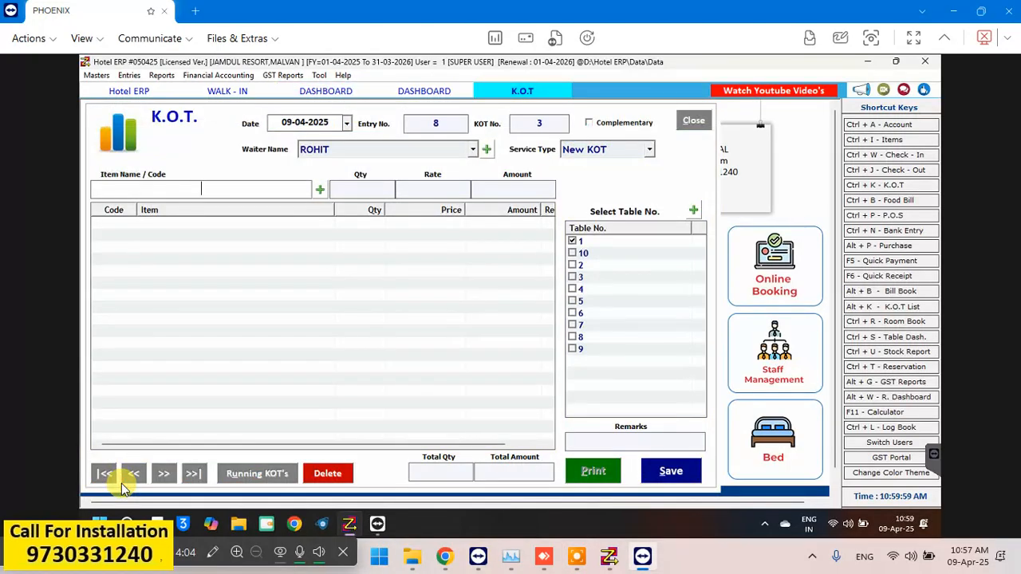
key(Escape)
key(Return)
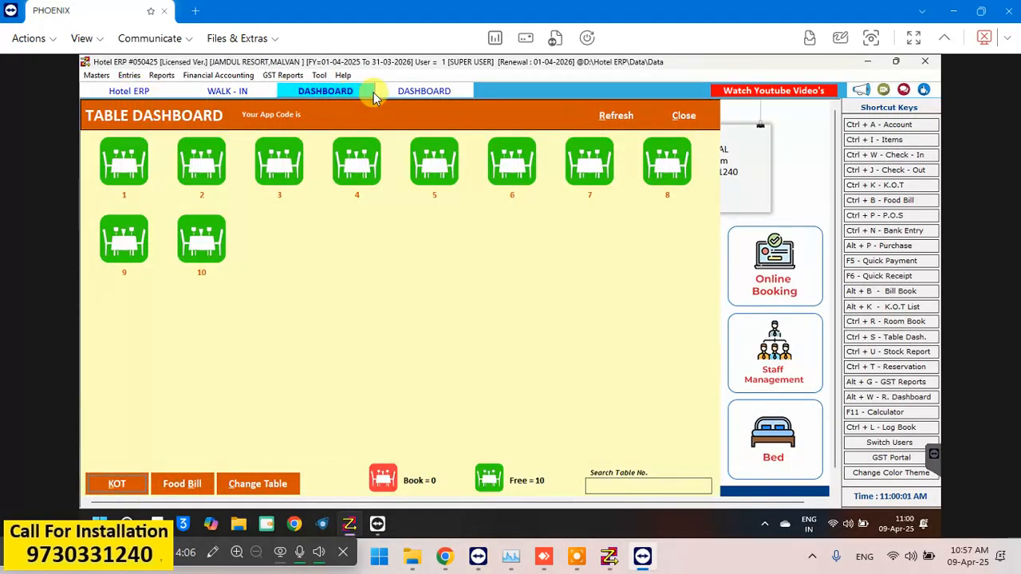
click(451, 95)
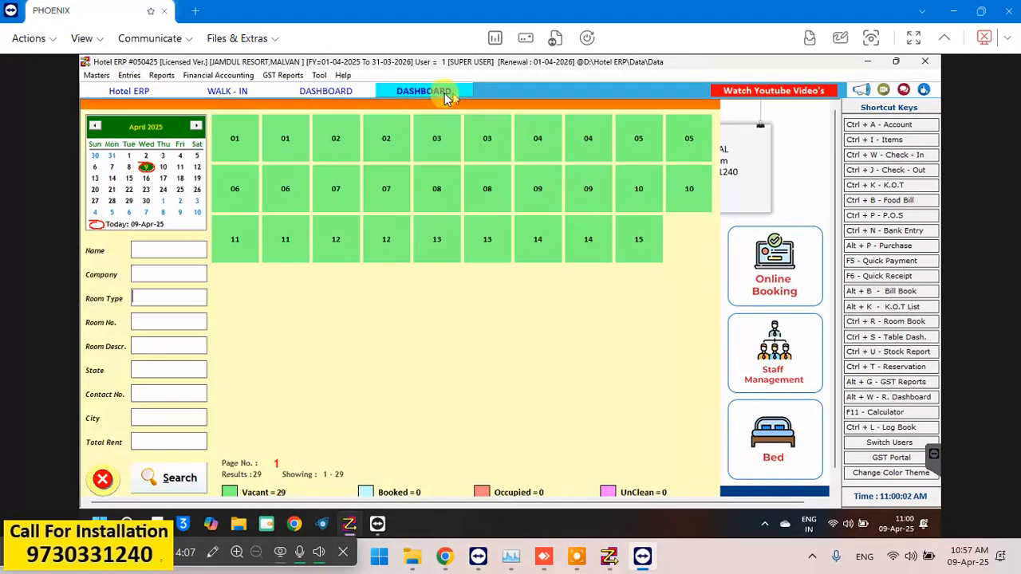
click(341, 92)
Step: Try entering one BISLERI 1LTR on a new KOT for table 2 and leave the KOT unsaved
click(196, 158)
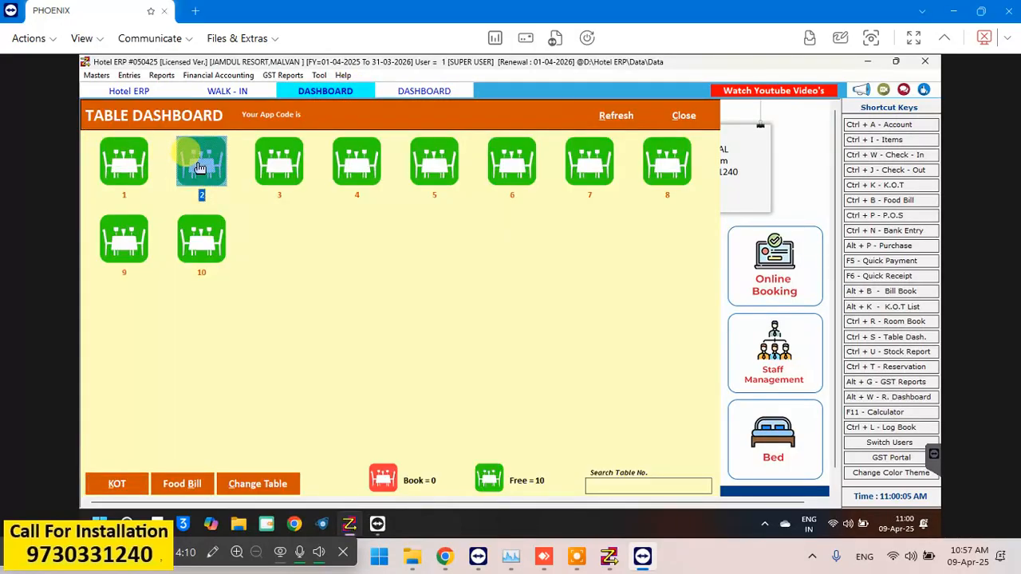
click(117, 485)
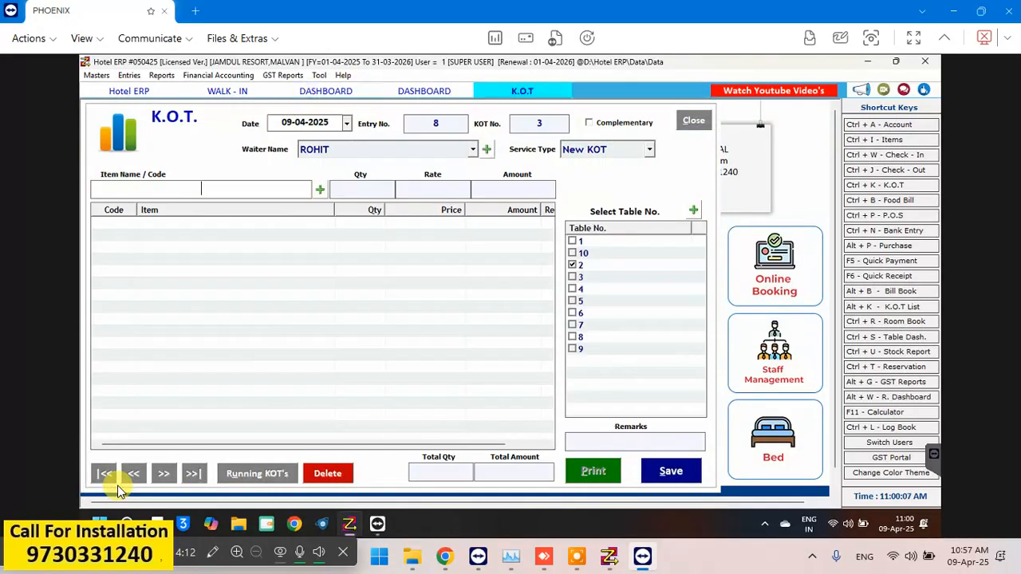
key(Down)
key(Down)
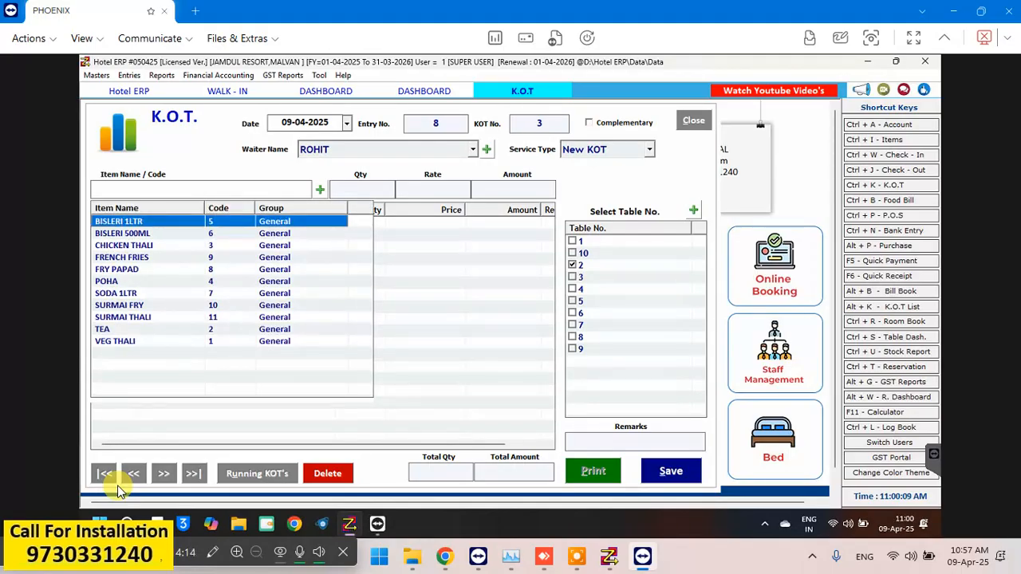
key(Return)
text(1)
key(Return)
key(Return)
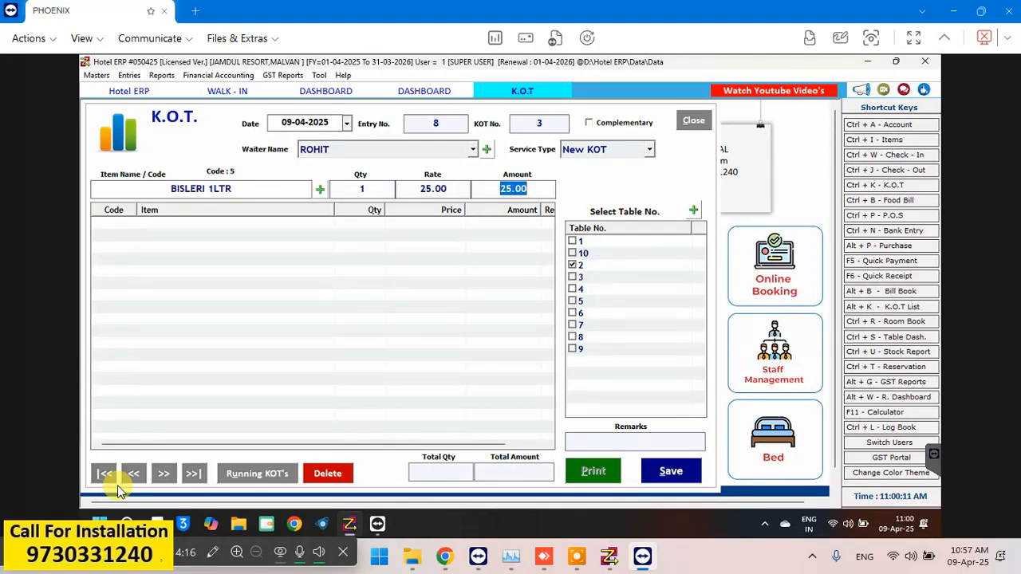
key(Return)
key(alt+s)
key(Return)
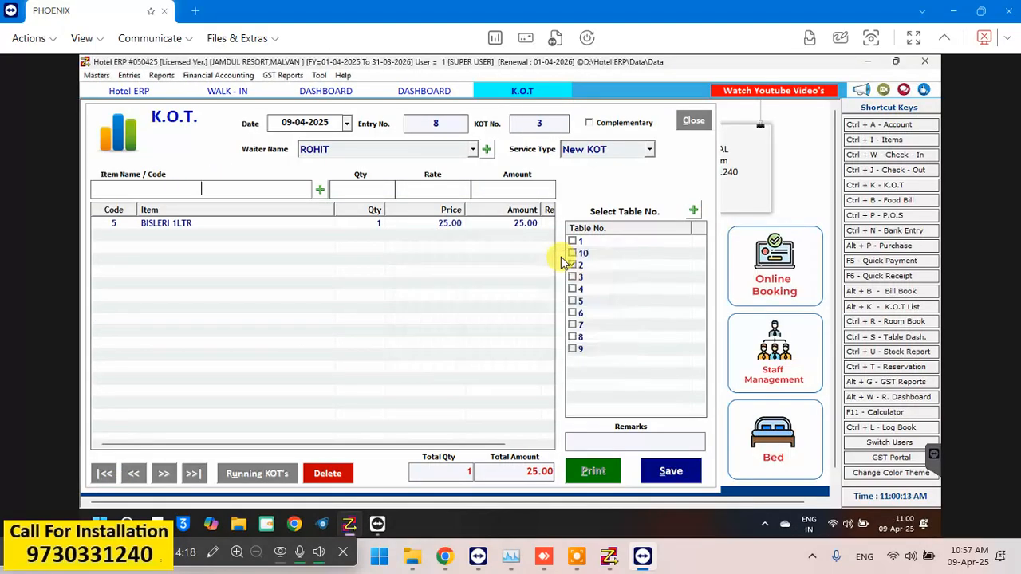
key(Escape)
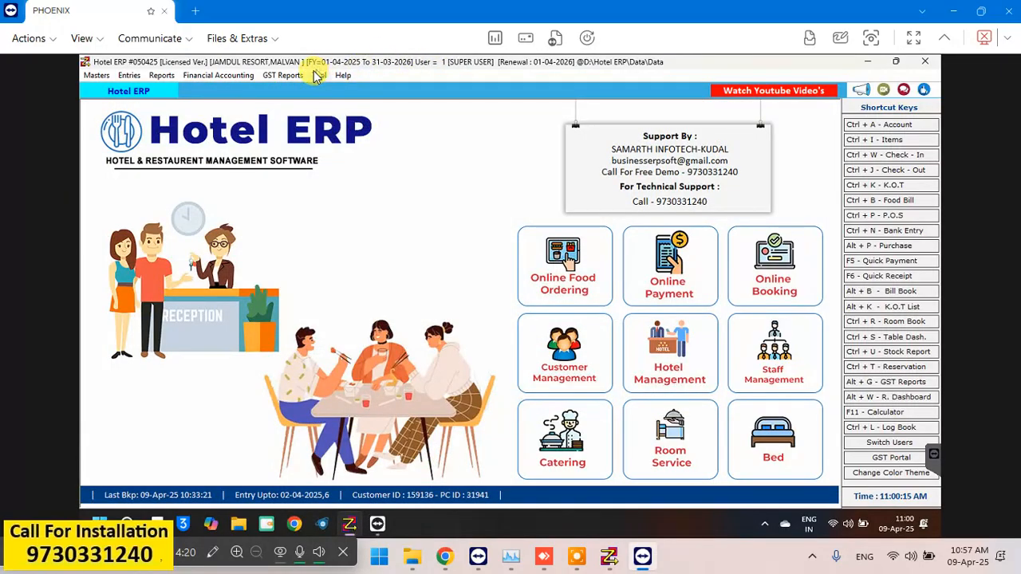
Step: In the program options, set the KOT speed to Upto Qty and apply the change
click(321, 77)
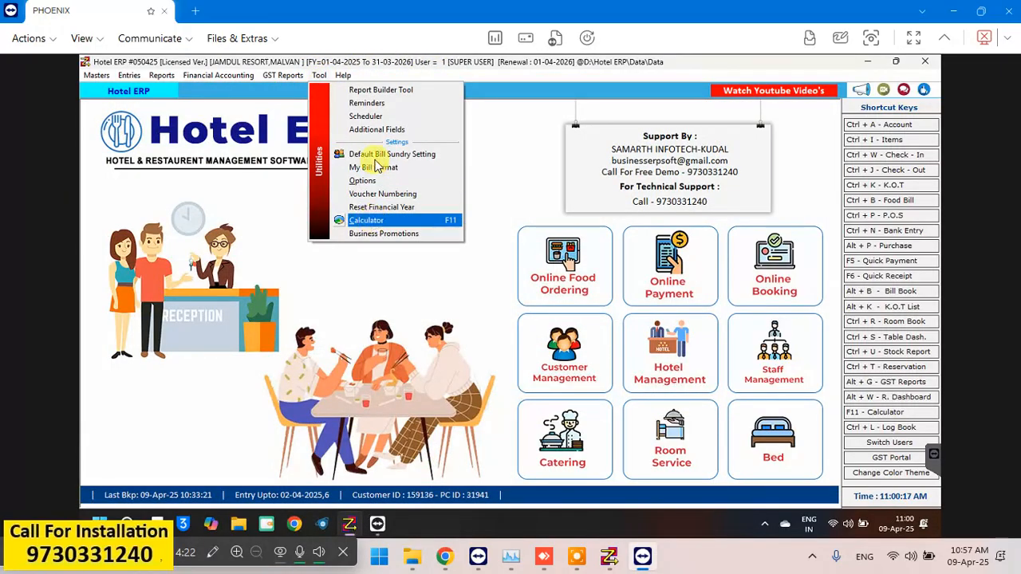
click(364, 180)
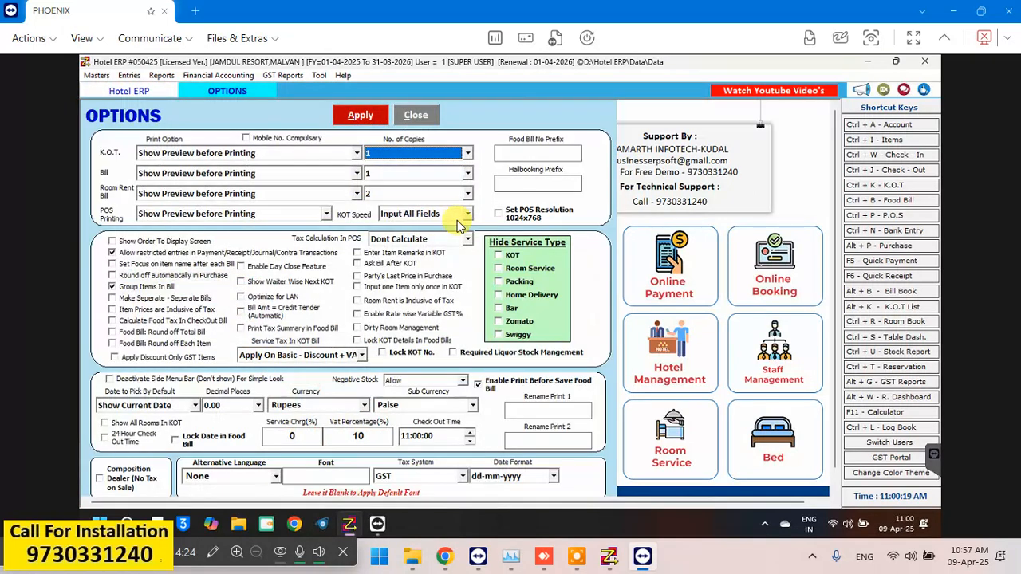
click(465, 213)
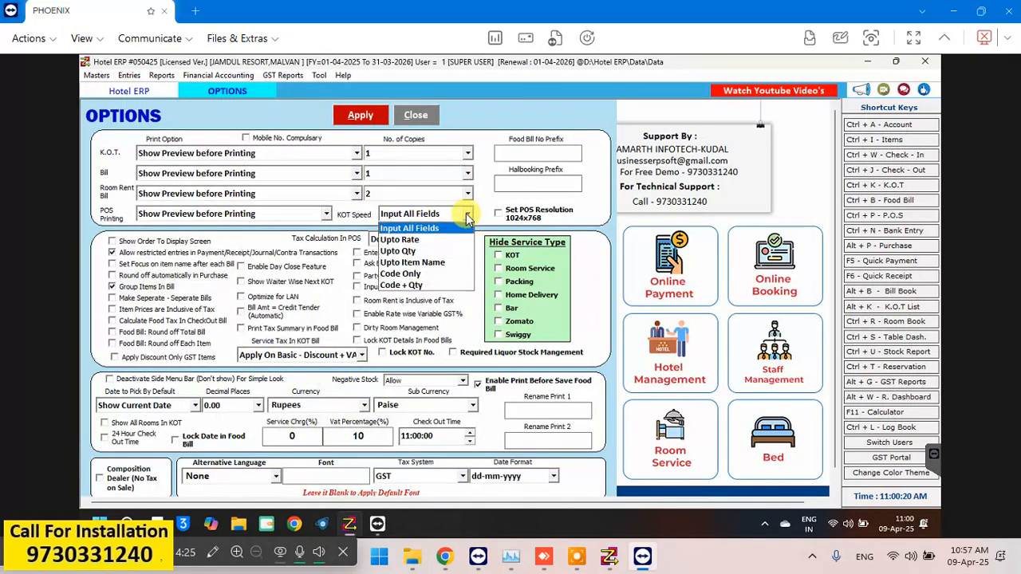
click(415, 252)
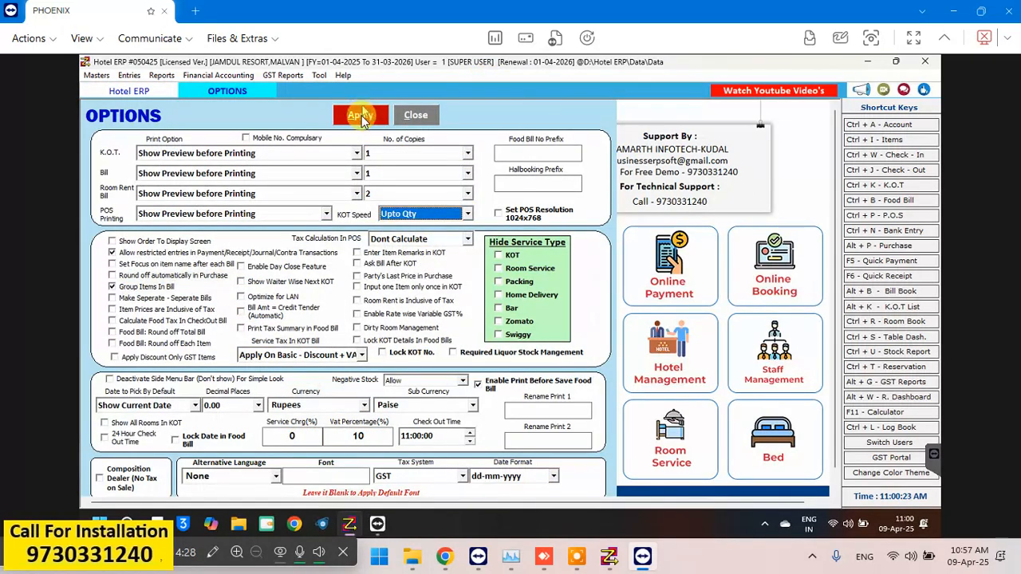
click(363, 117)
click(518, 329)
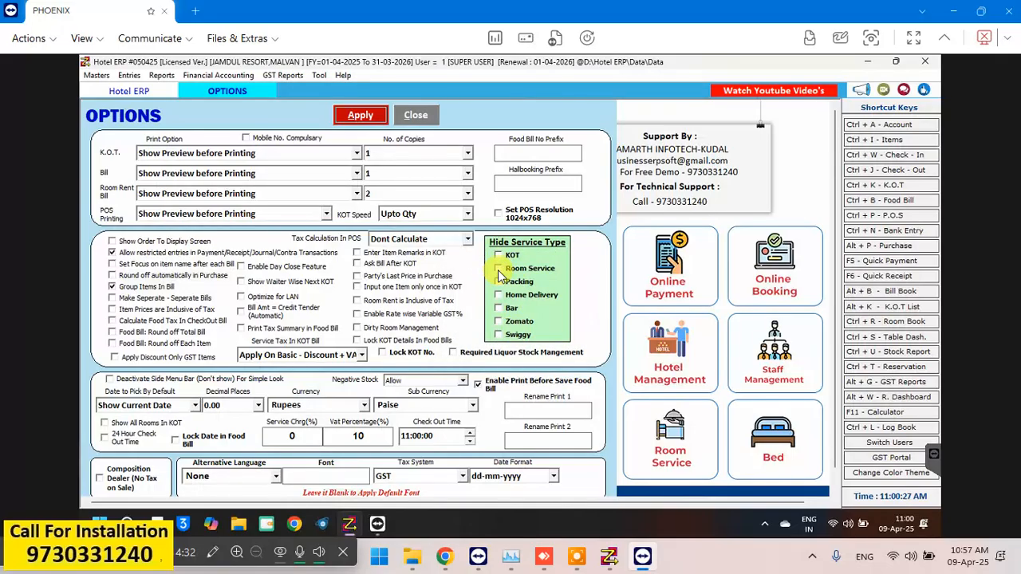
Step: Hide the Home Delivery, Zomato and Swiggy service types, apply the change and close the options
click(498, 296)
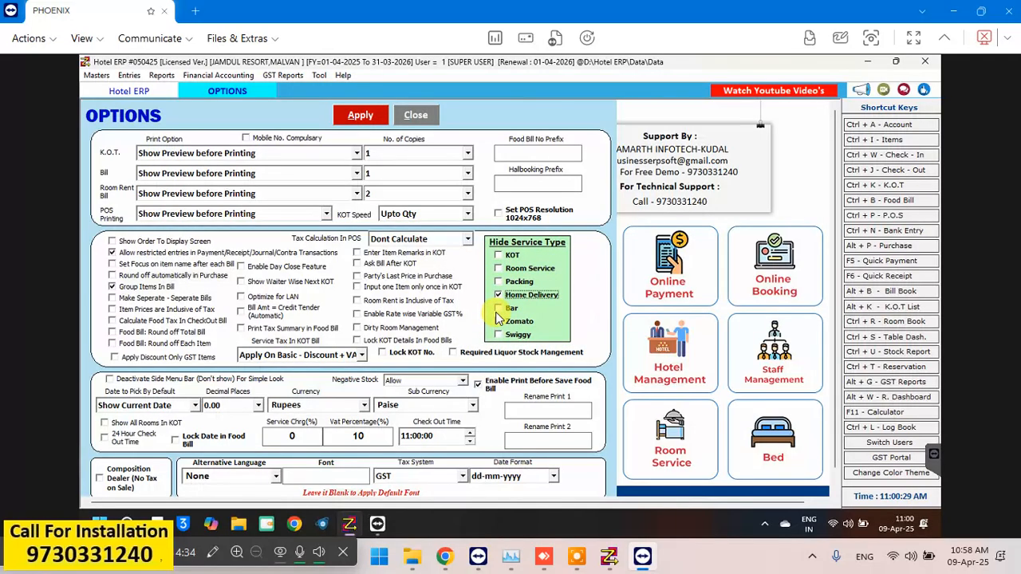
click(498, 335)
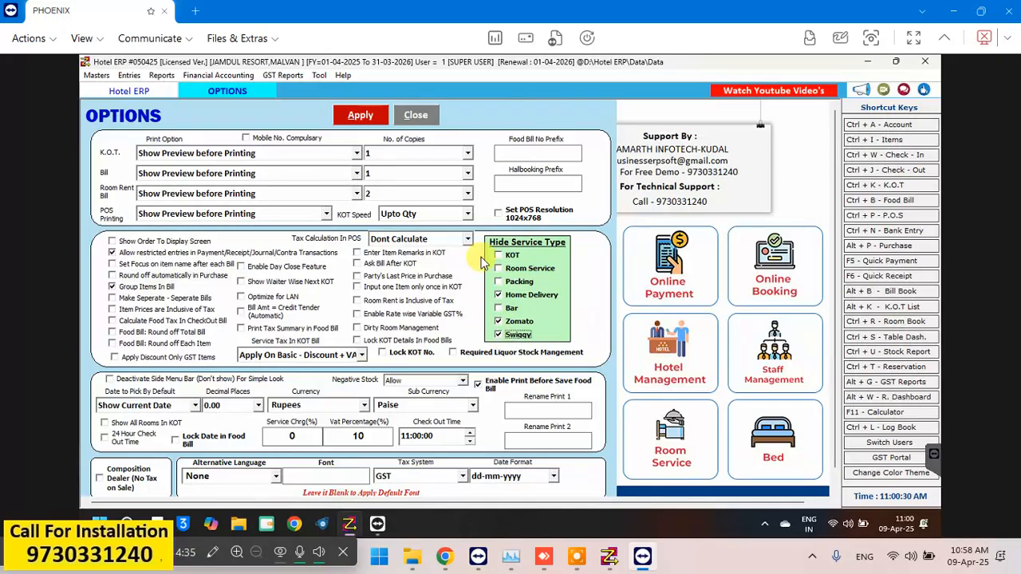
click(360, 115)
click(535, 328)
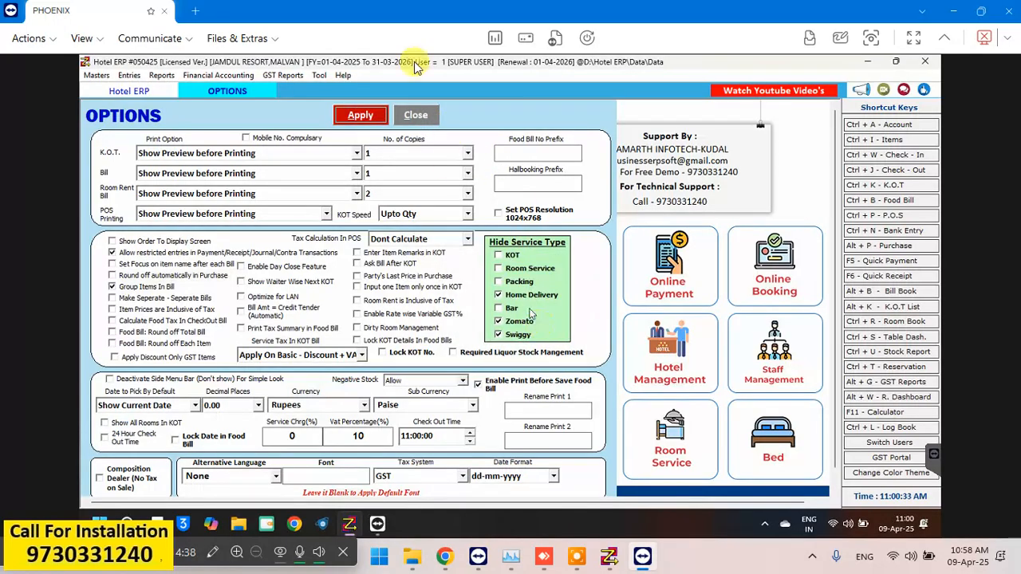
click(415, 117)
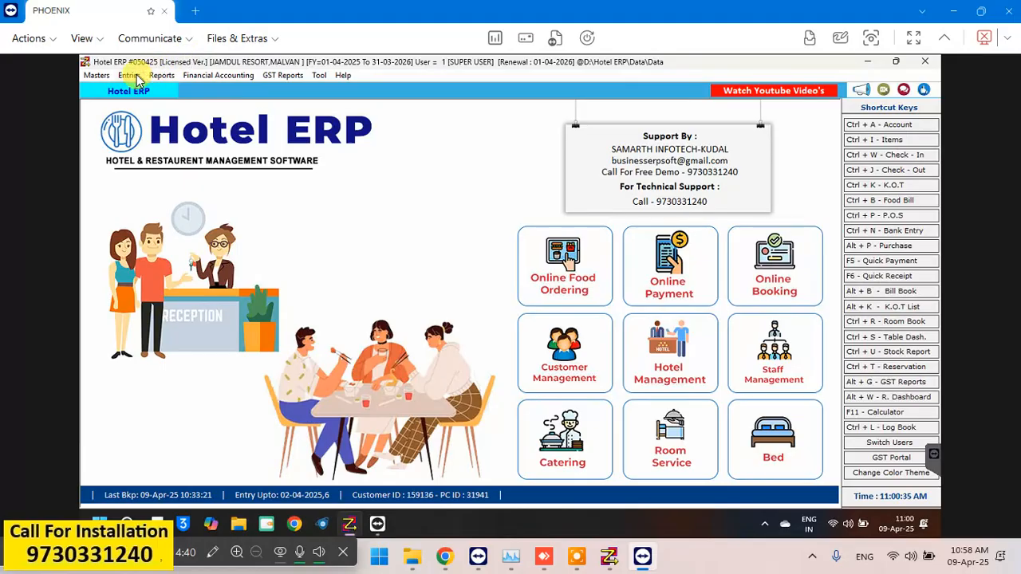
Step: Open the table dashboard and the room dashboard, and return to the table dashboard
click(130, 75)
click(206, 150)
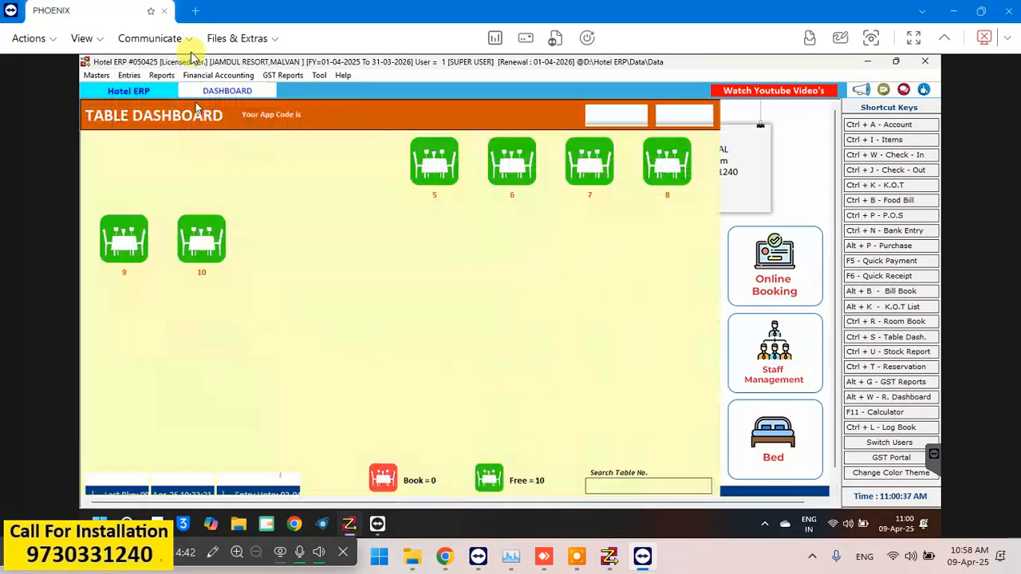
click(135, 77)
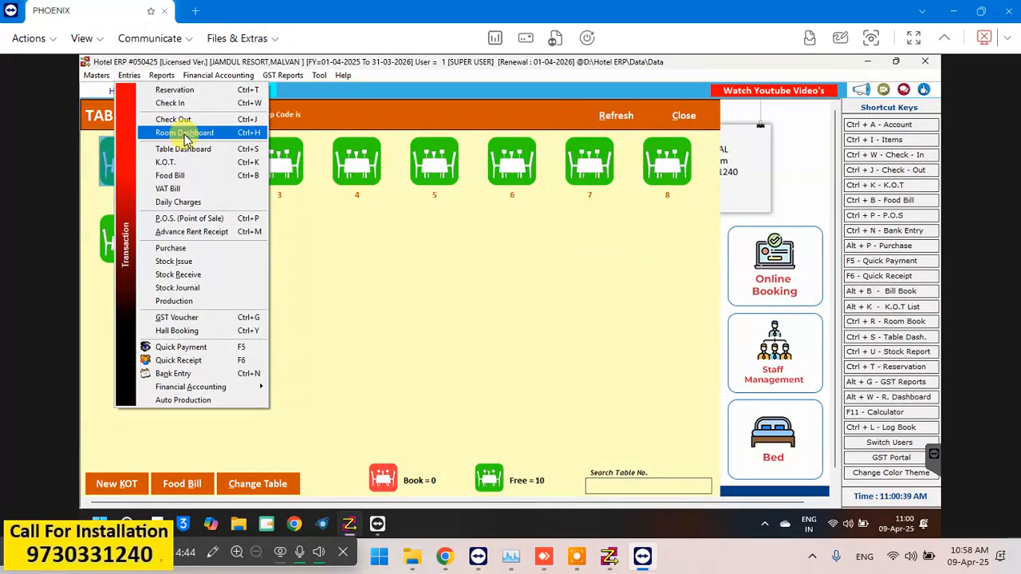
click(188, 132)
click(206, 93)
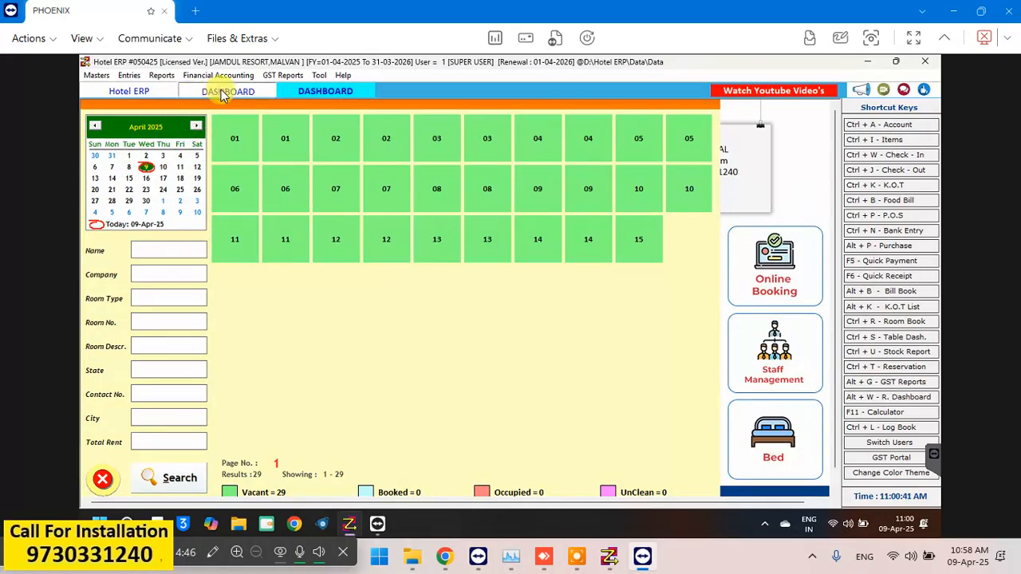
Step: Start a new KOT for table 2 with 1 BISLERI 1LTR and 2 BISLERI 500ML
click(205, 163)
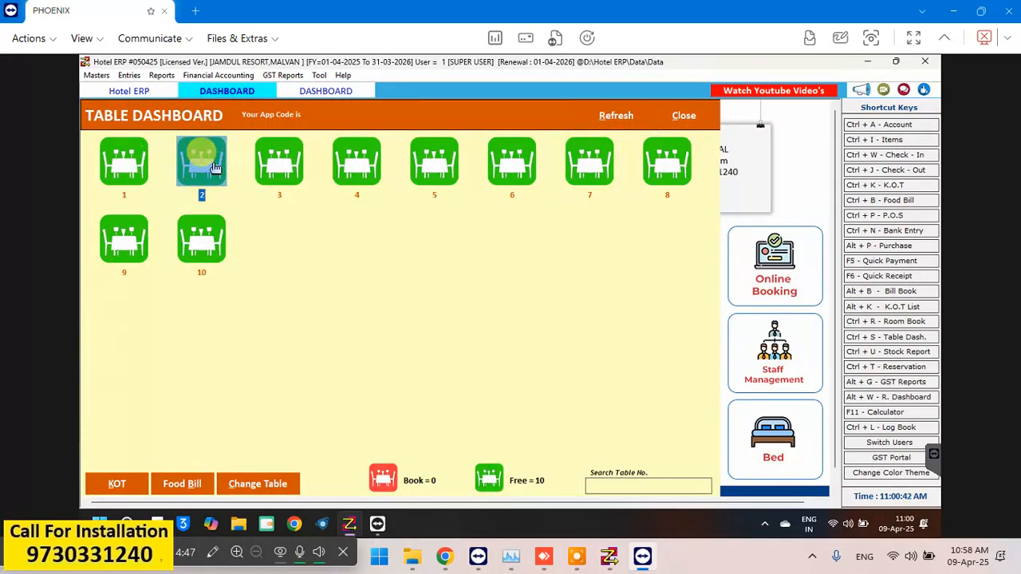
click(120, 484)
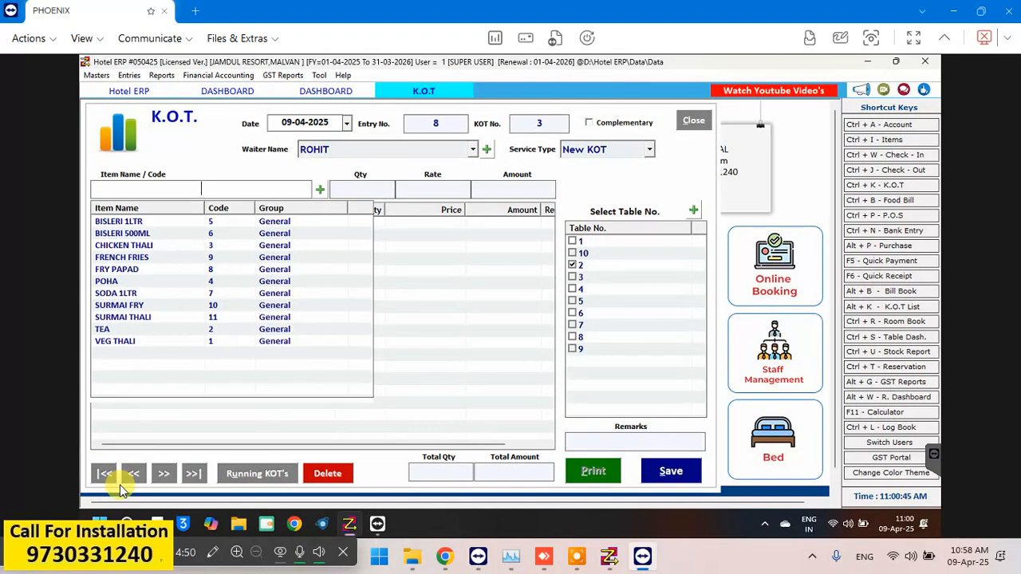
key(Down)
key(Return)
text(1)
key(Return)
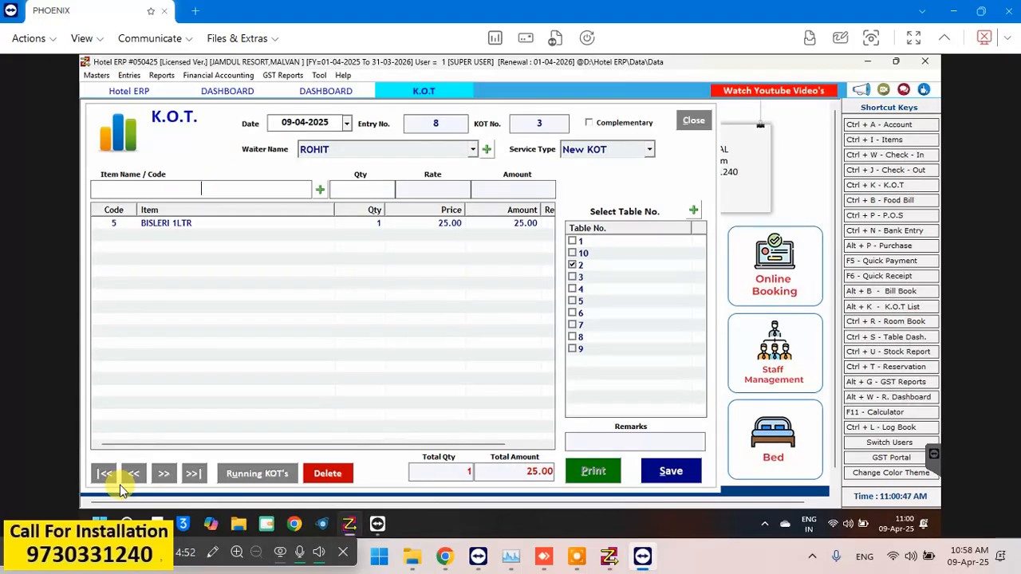
key(Down)
key(Down)
key(Return)
text(2)
key(Return)
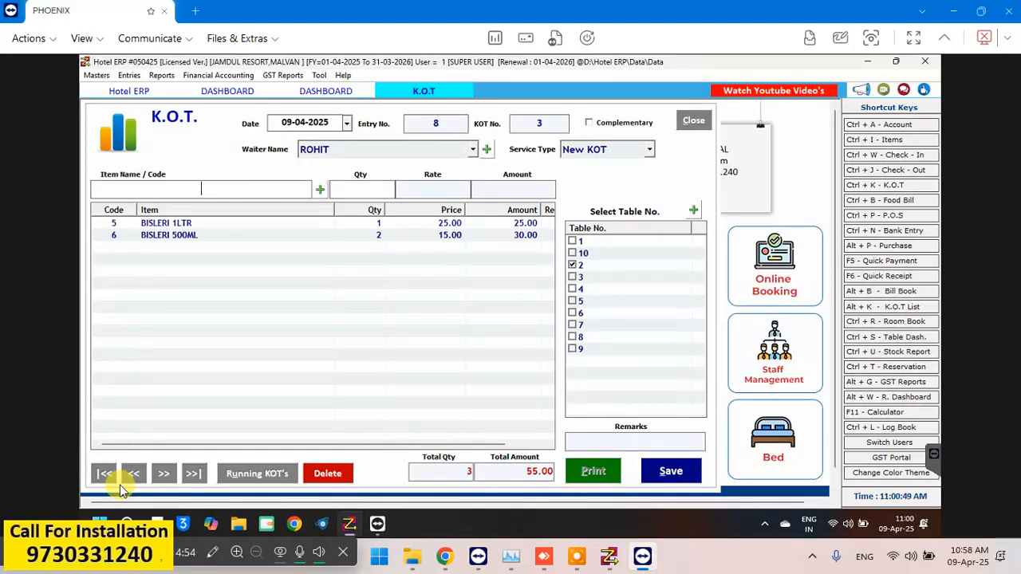
Step: Save the KOT for table 2 and close its print preview
click(682, 478)
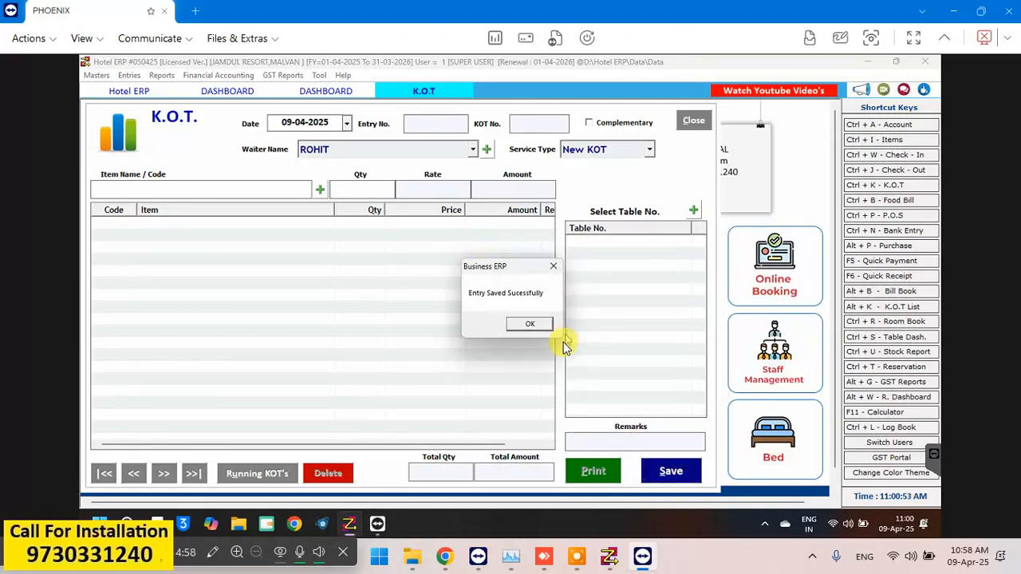
click(530, 325)
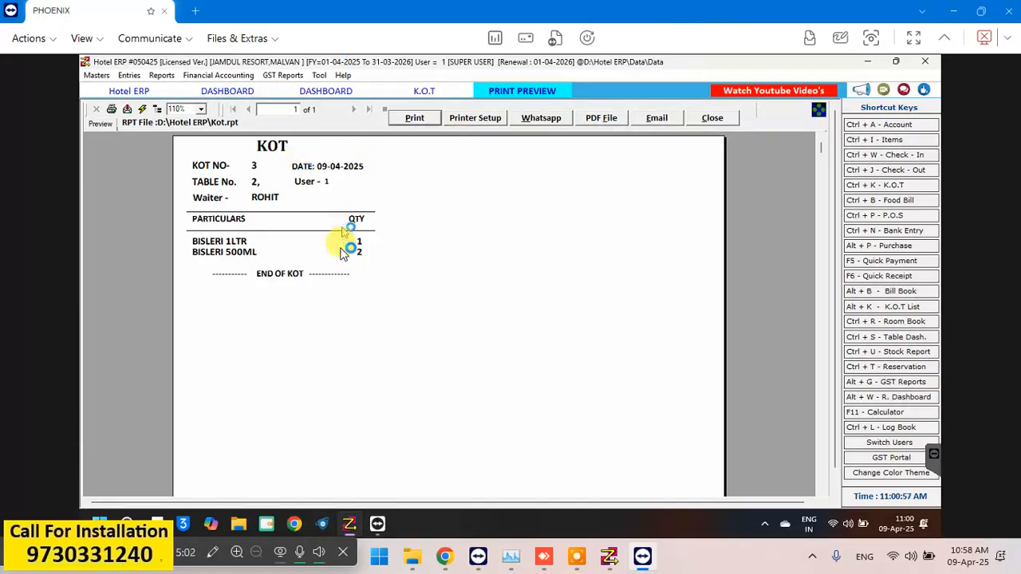
click(714, 118)
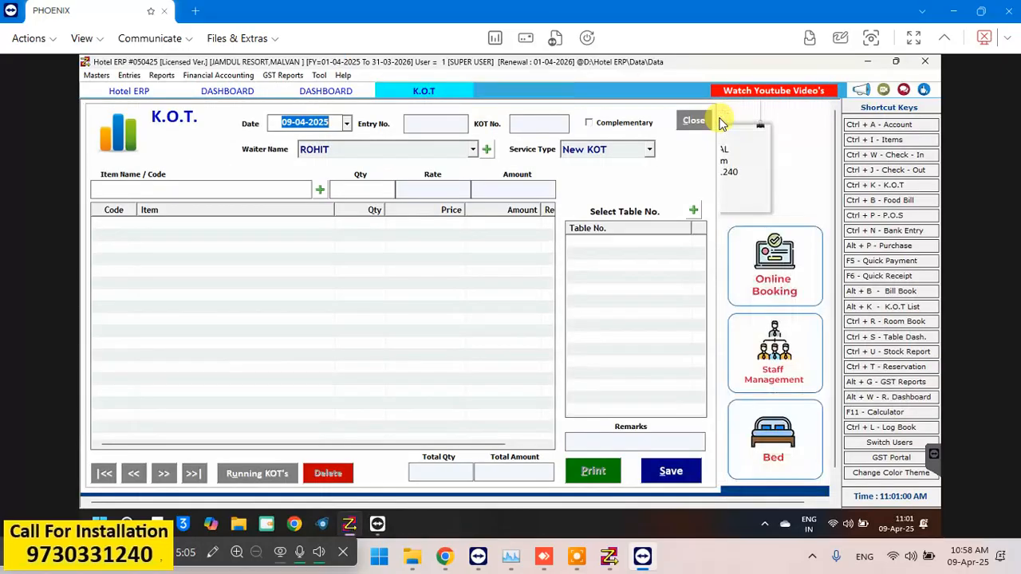
Step: Start the next KOT for table 2 with 1 BISLERI 1LTR
click(238, 92)
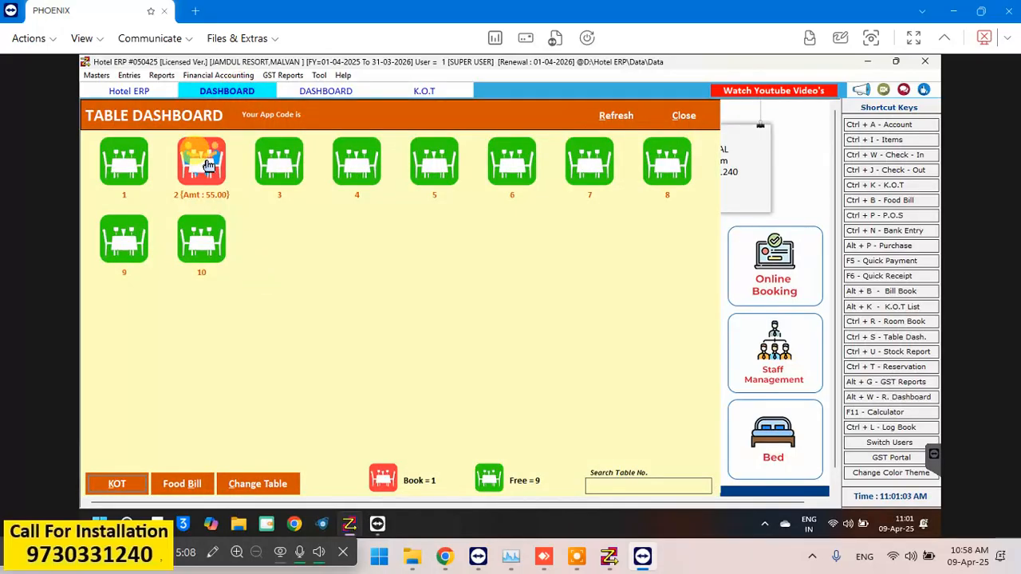
click(209, 166)
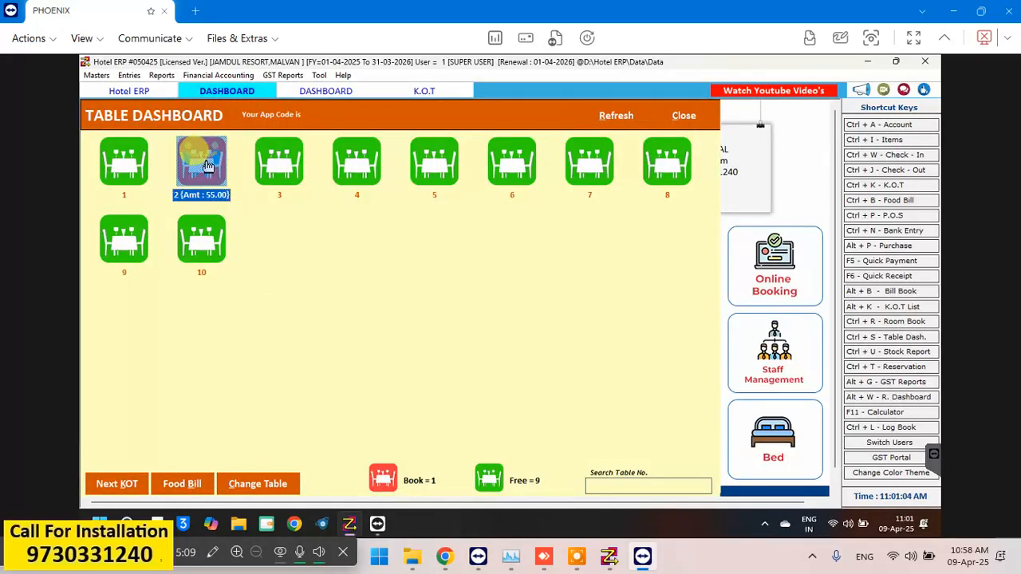
click(122, 488)
key(Return)
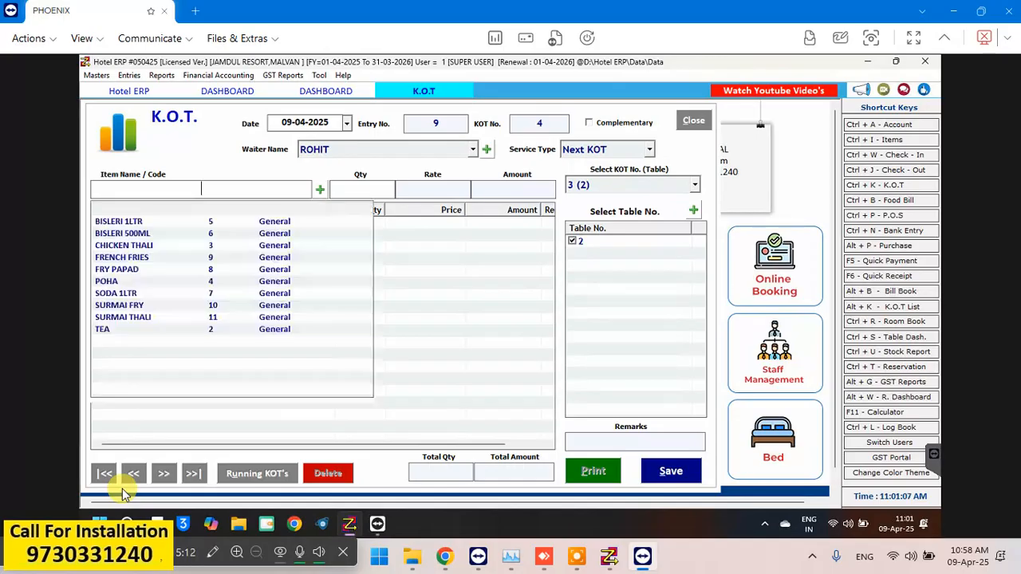
key(Down)
key(Return)
text(1)
key(Return)
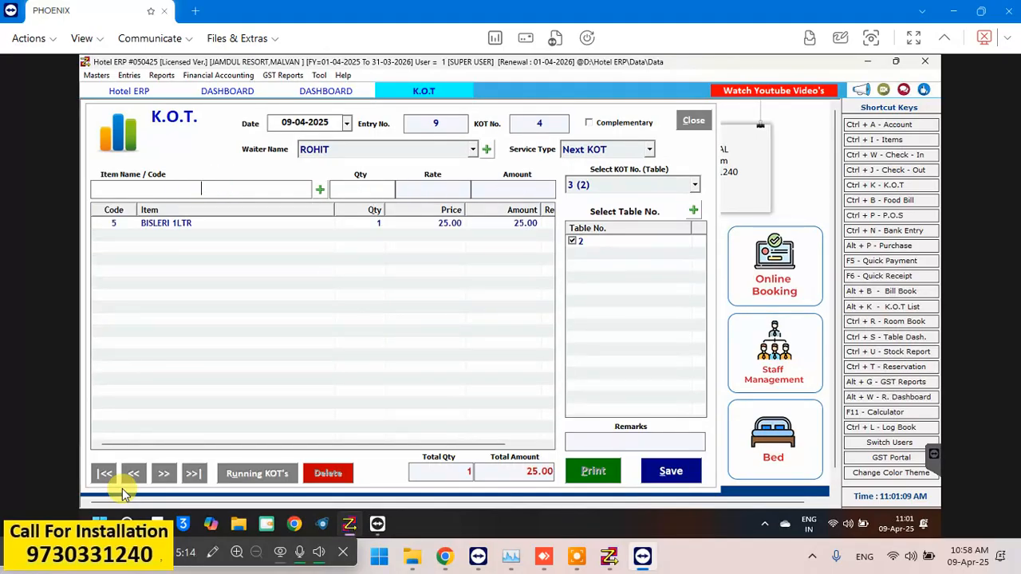
Step: Save the additional KOT for table 2 and close its print preview
click(671, 472)
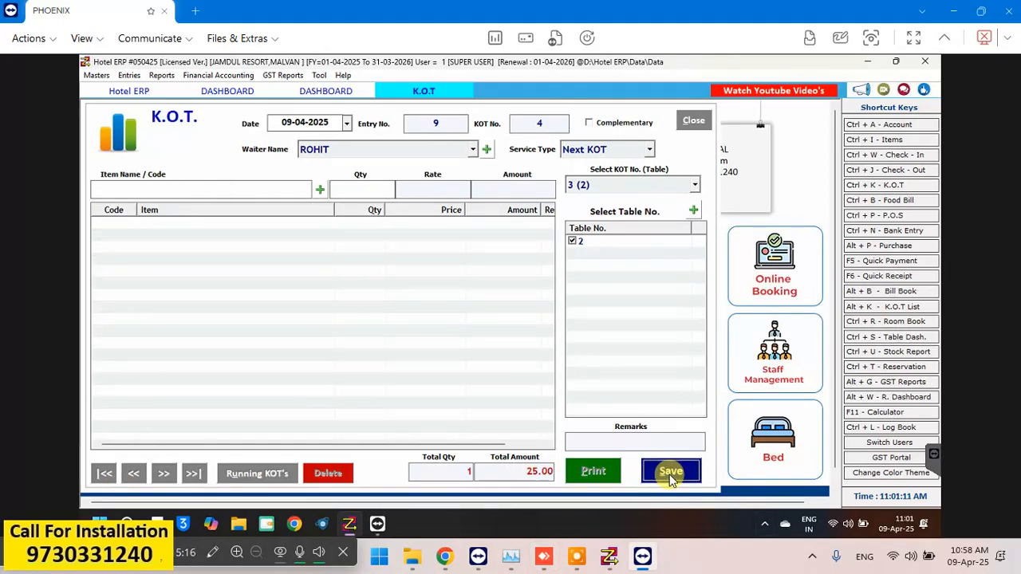
click(527, 321)
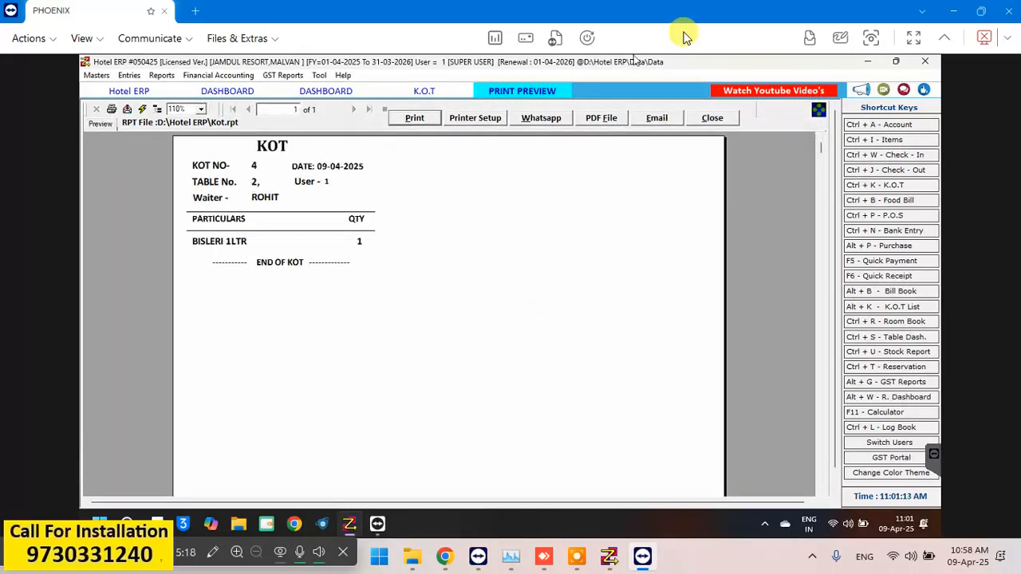
click(714, 121)
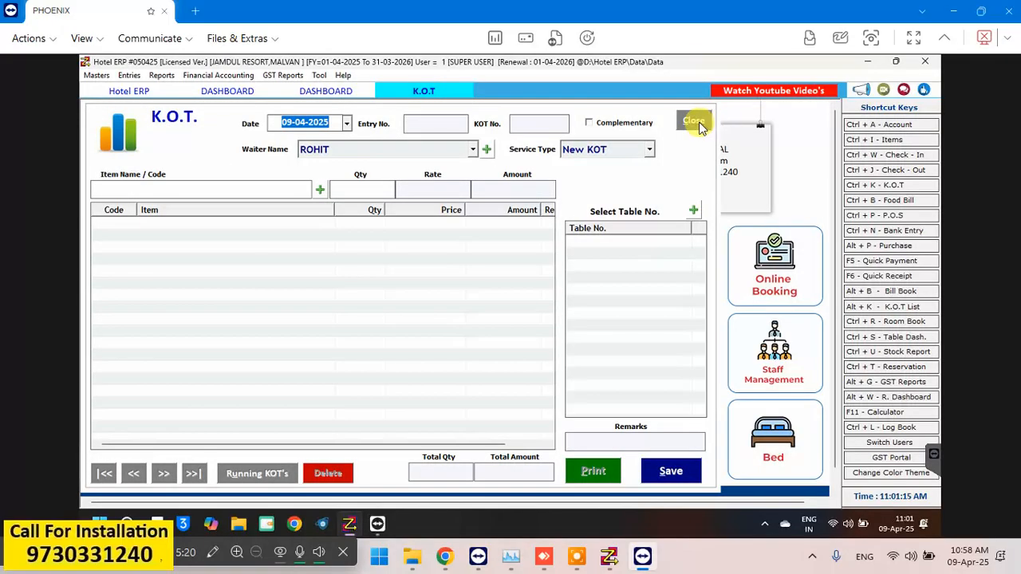
Step: Create the food bill for table 2 from the table dashboard, preview its printout and close the preview
click(232, 94)
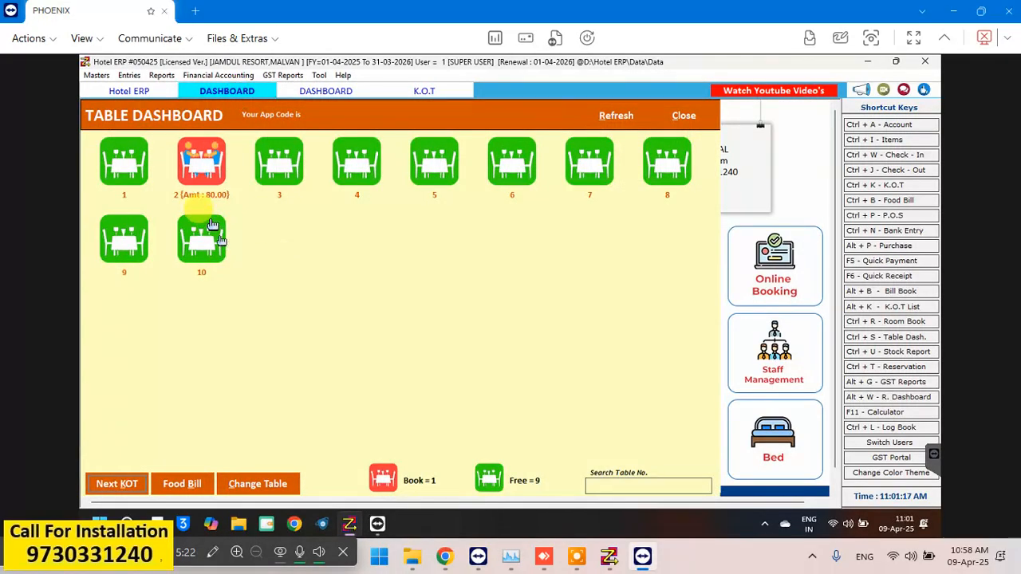
click(204, 175)
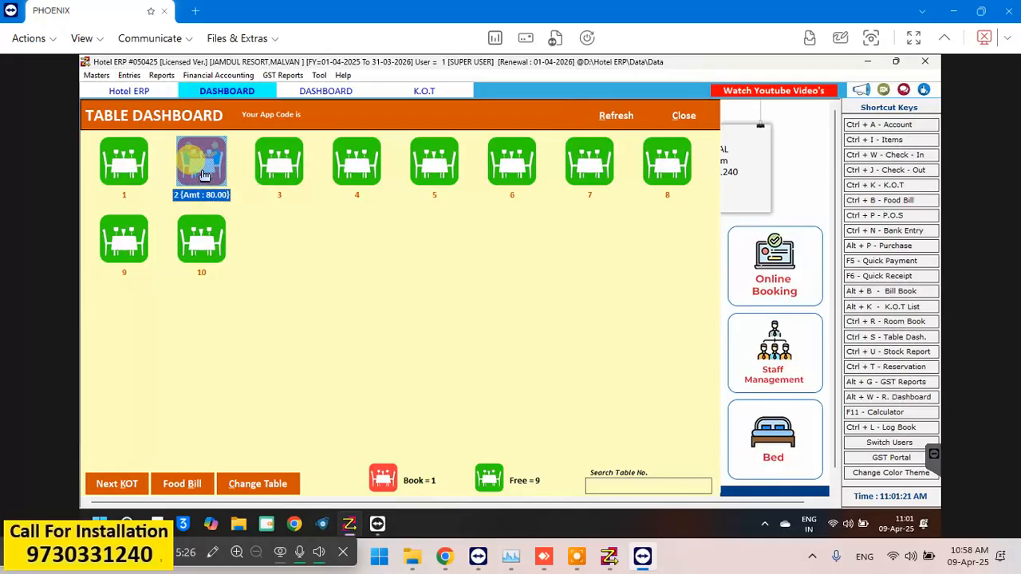
click(178, 485)
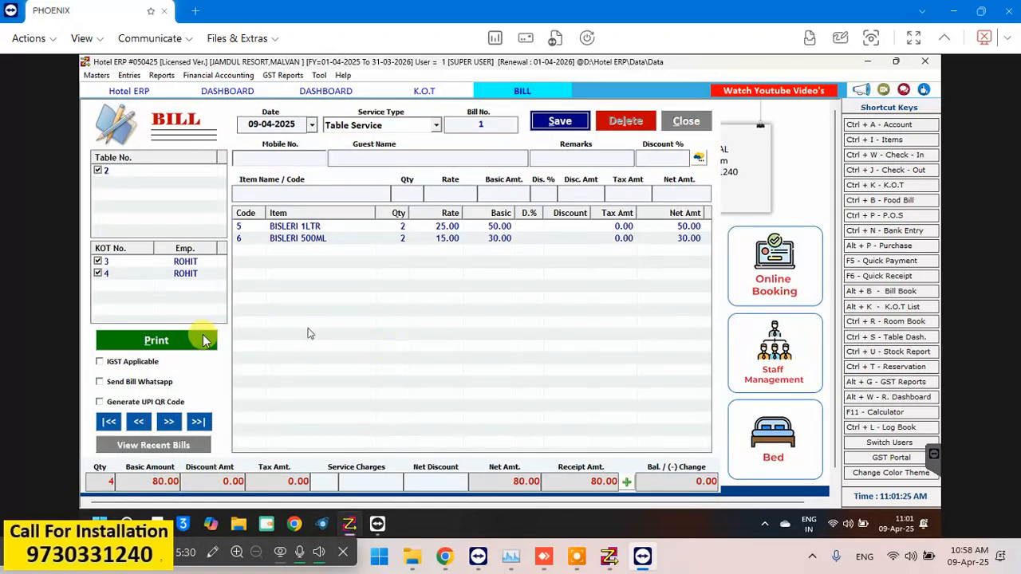
click(172, 338)
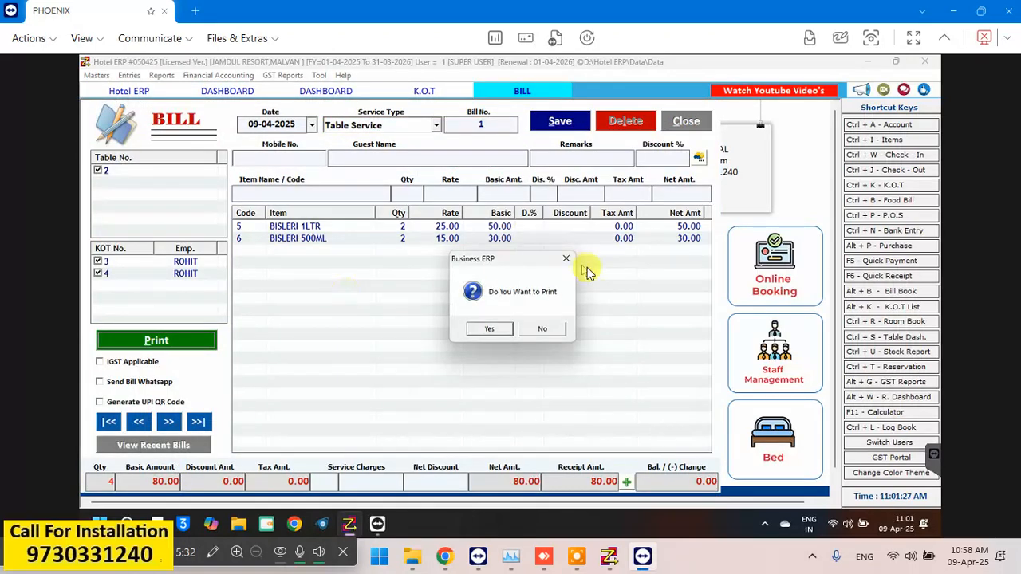
click(489, 329)
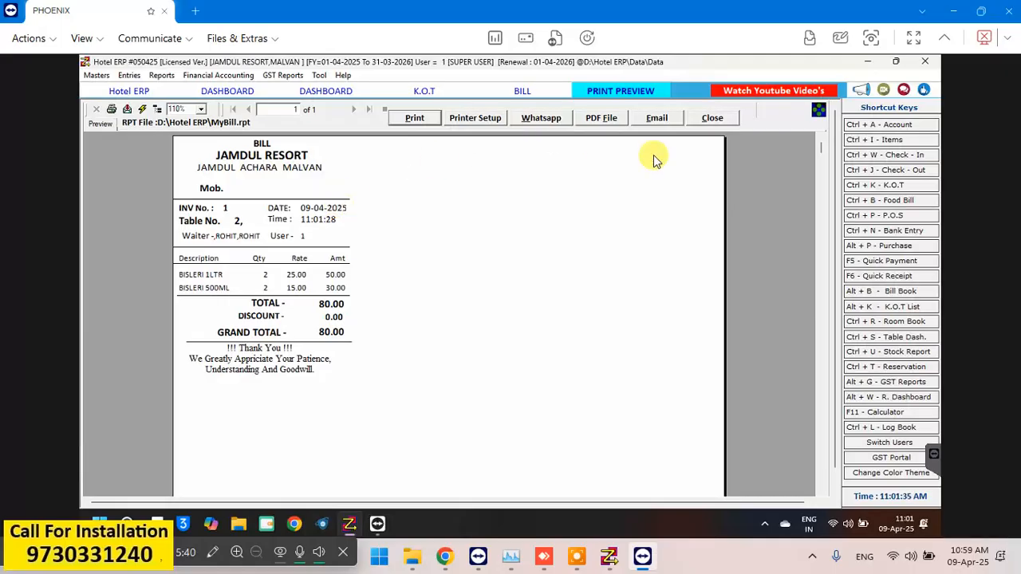
click(727, 118)
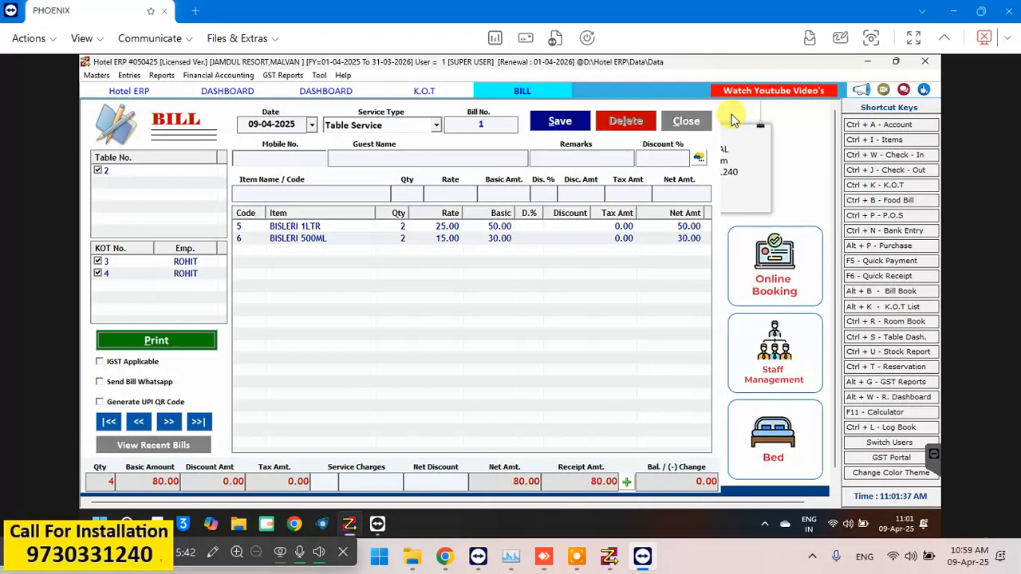
Step: Examine the bill's payment options, including the available eWallet accounts, and close them without changes
click(632, 487)
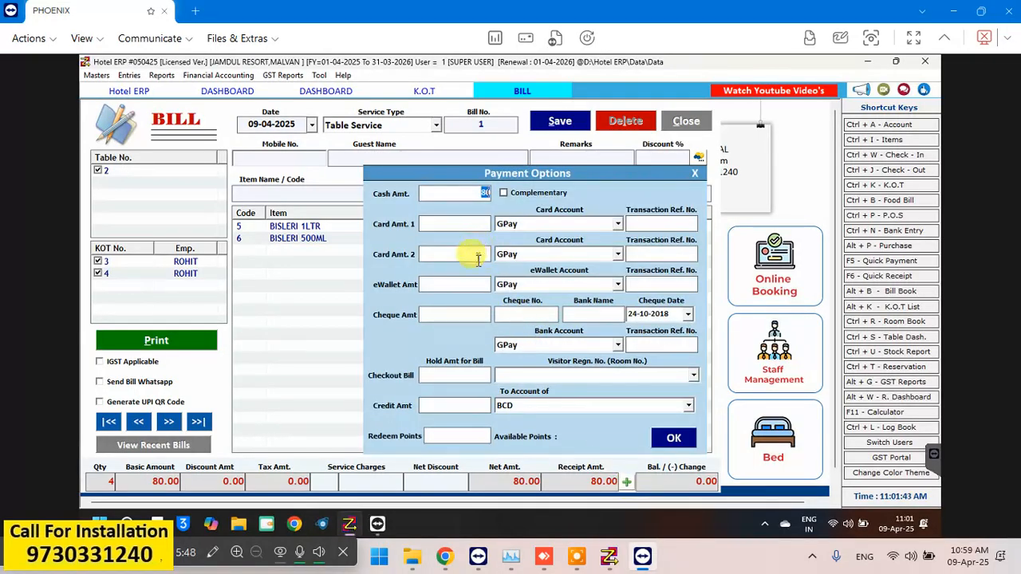
click(618, 285)
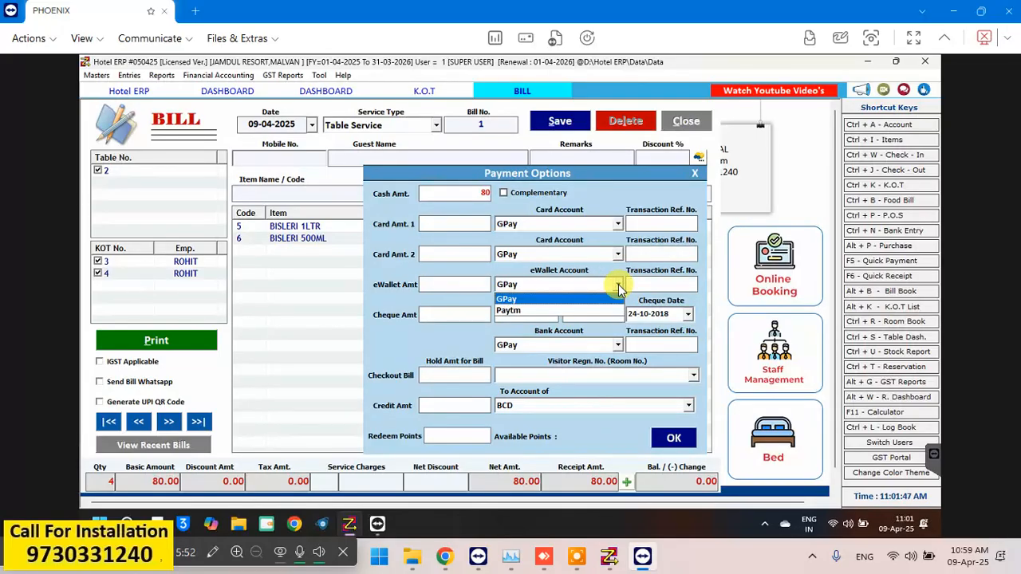
click(700, 172)
click(697, 173)
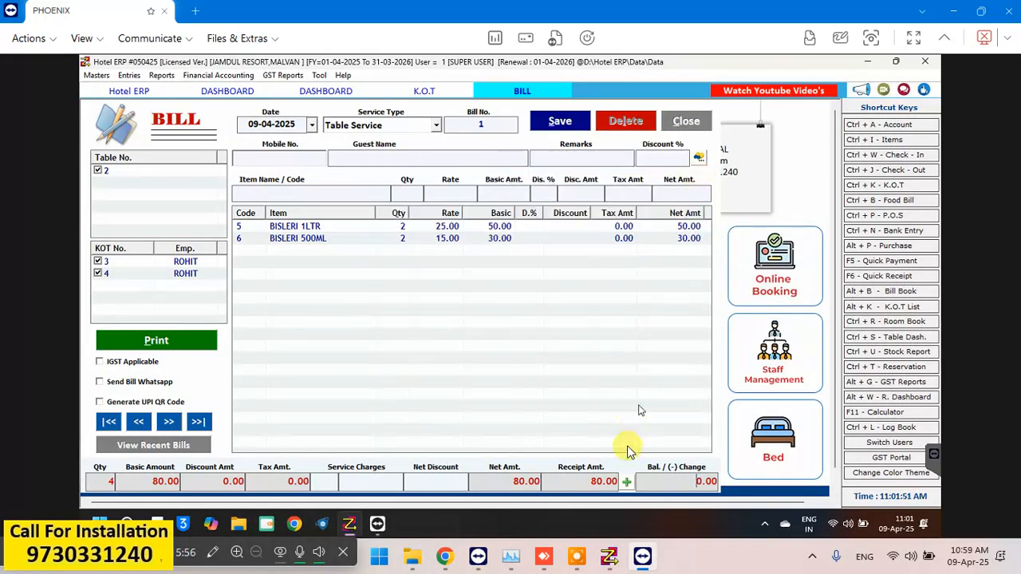
Step: Save the food bill for table 2 without printing it
click(561, 120)
click(548, 330)
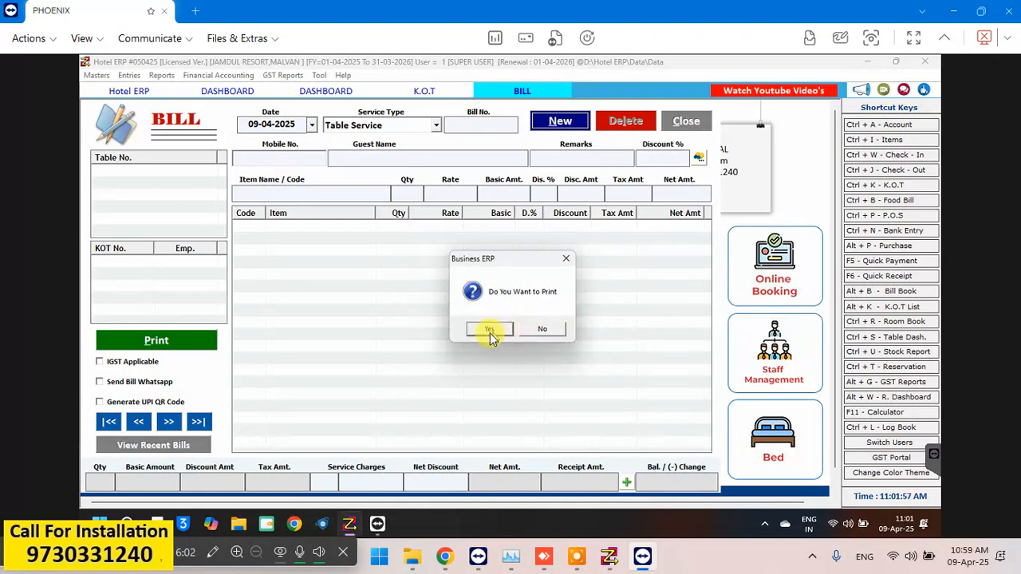
click(542, 331)
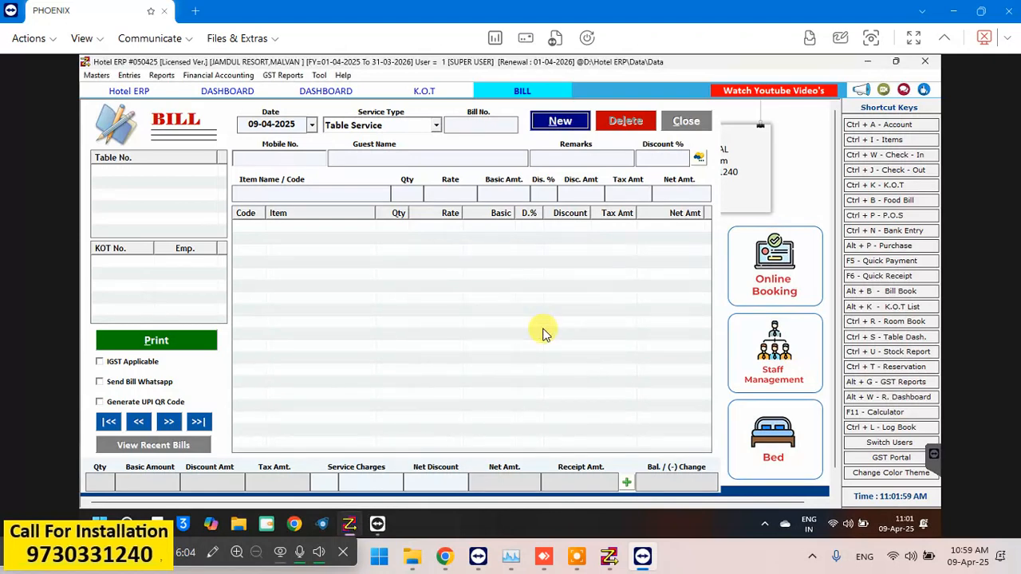
Step: Check the table dashboard after billing, close it and open it again
click(241, 92)
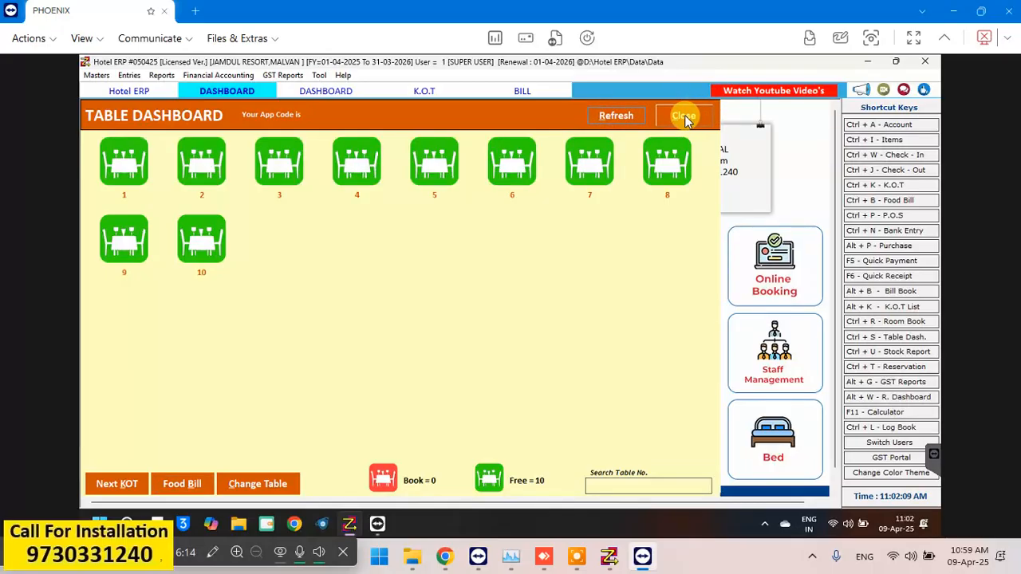
click(684, 115)
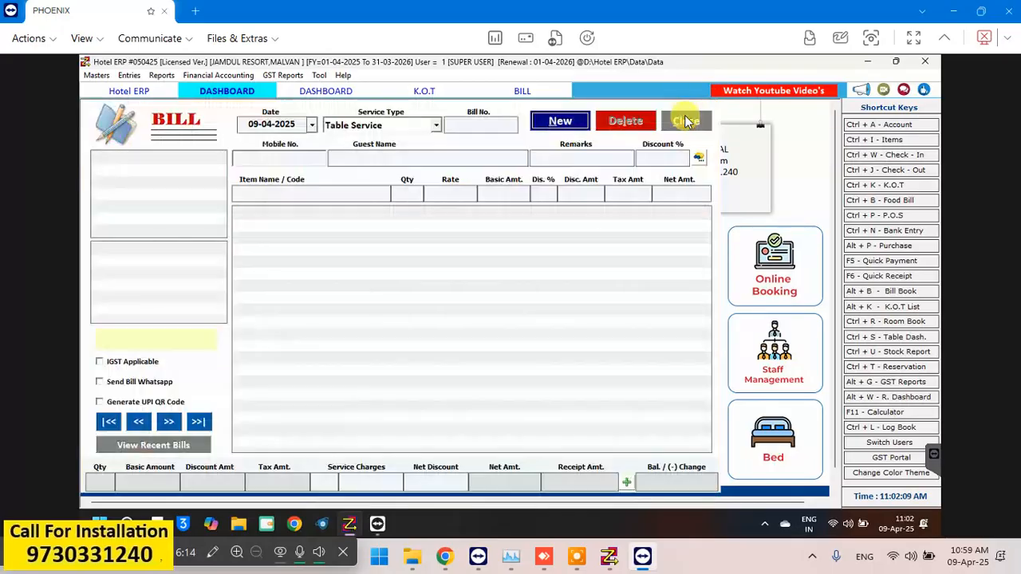
click(231, 92)
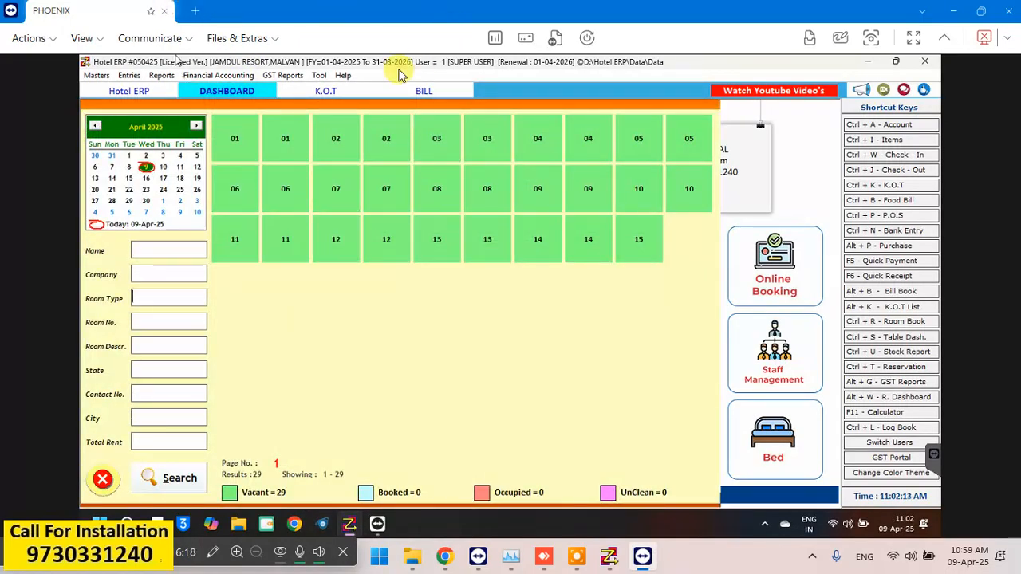
click(160, 75)
mouse_move(138, 83)
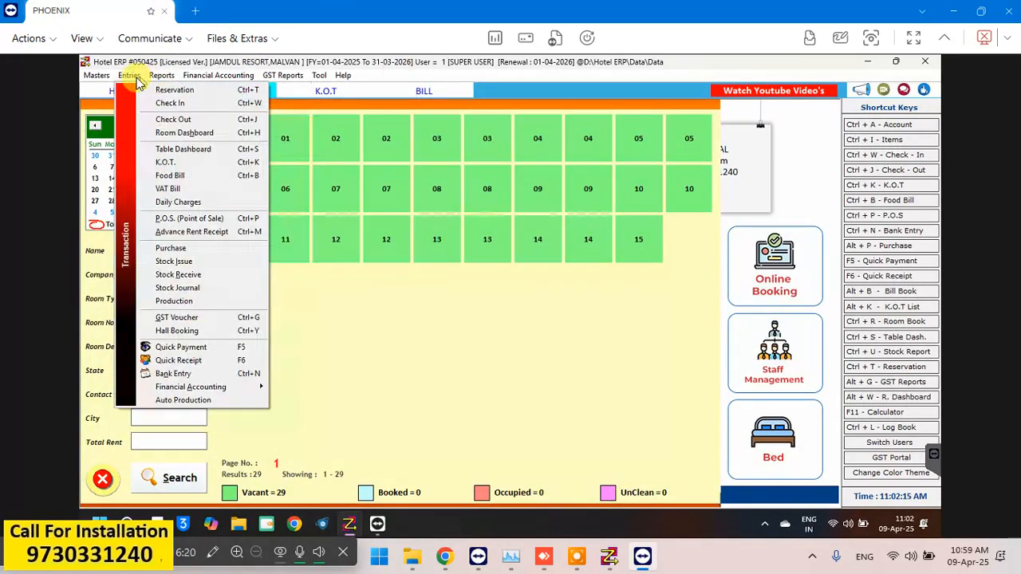
click(192, 150)
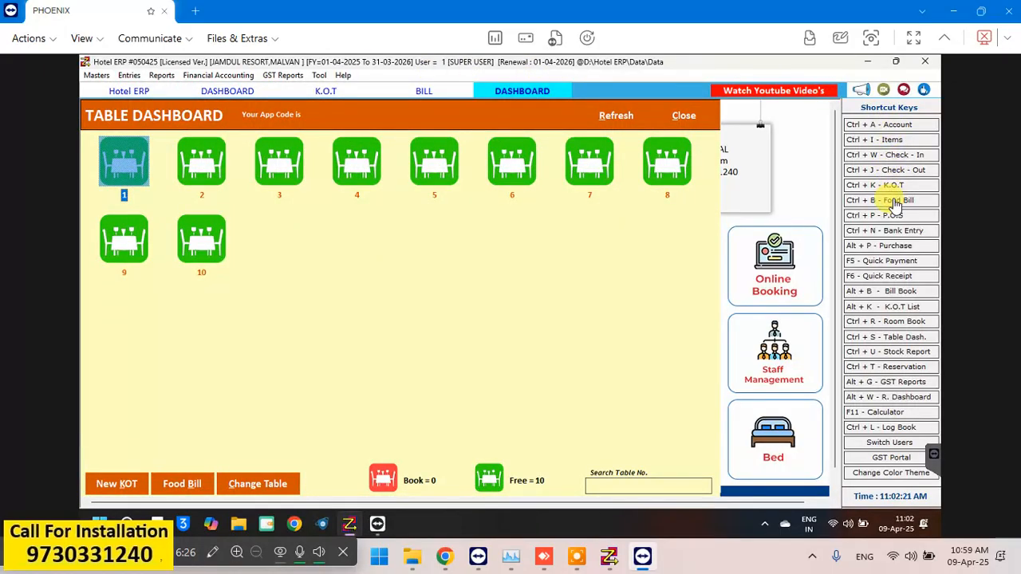
Step: Open the list of food bills, examine the payment summary down to its totals, and close the summary
click(894, 202)
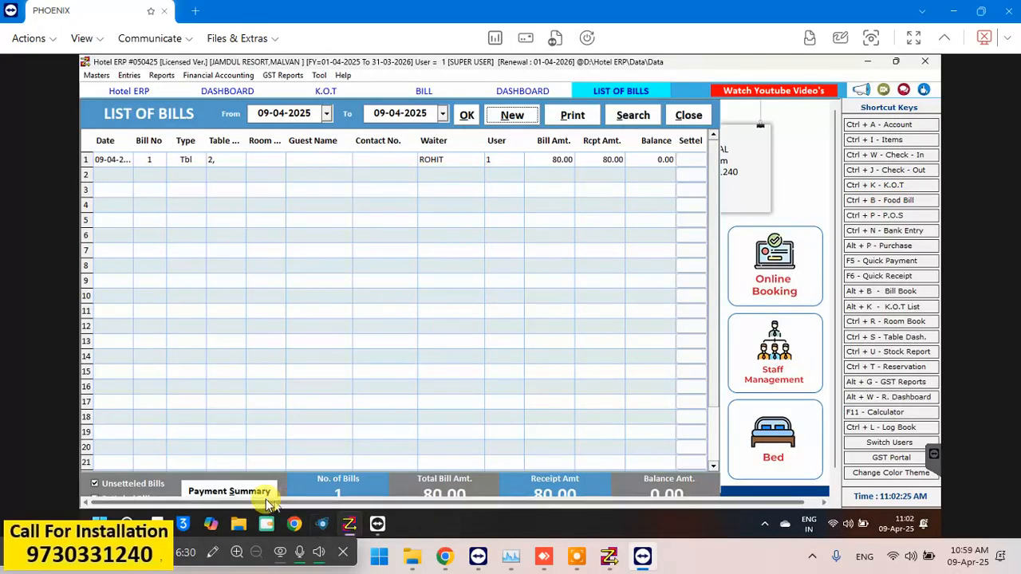
click(238, 489)
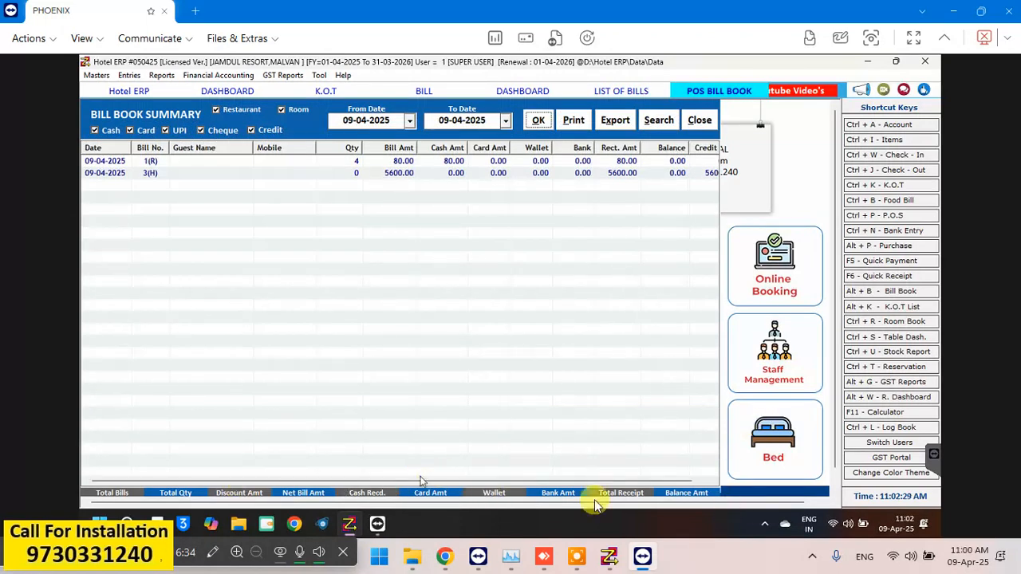
click(836, 481)
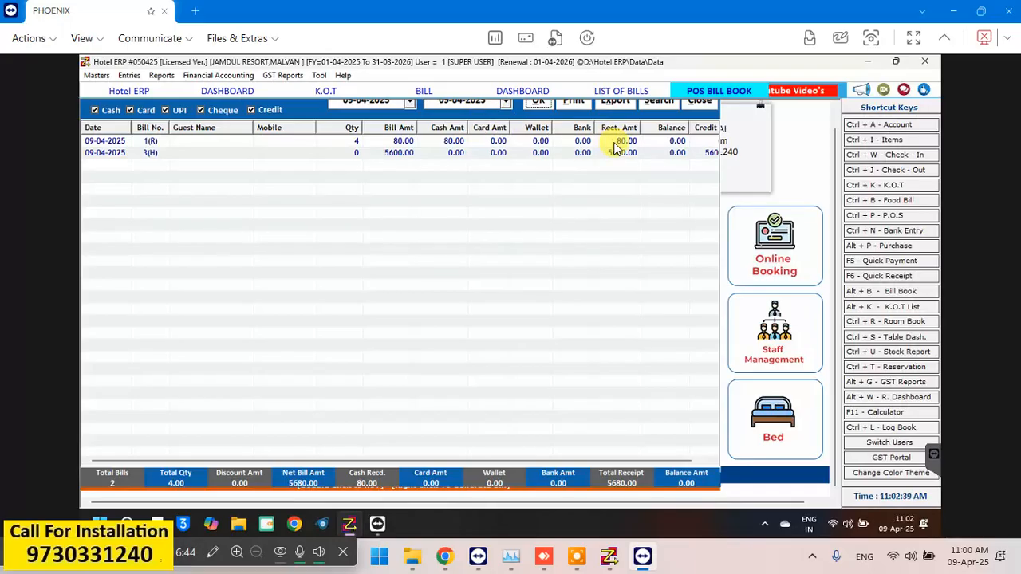
click(698, 103)
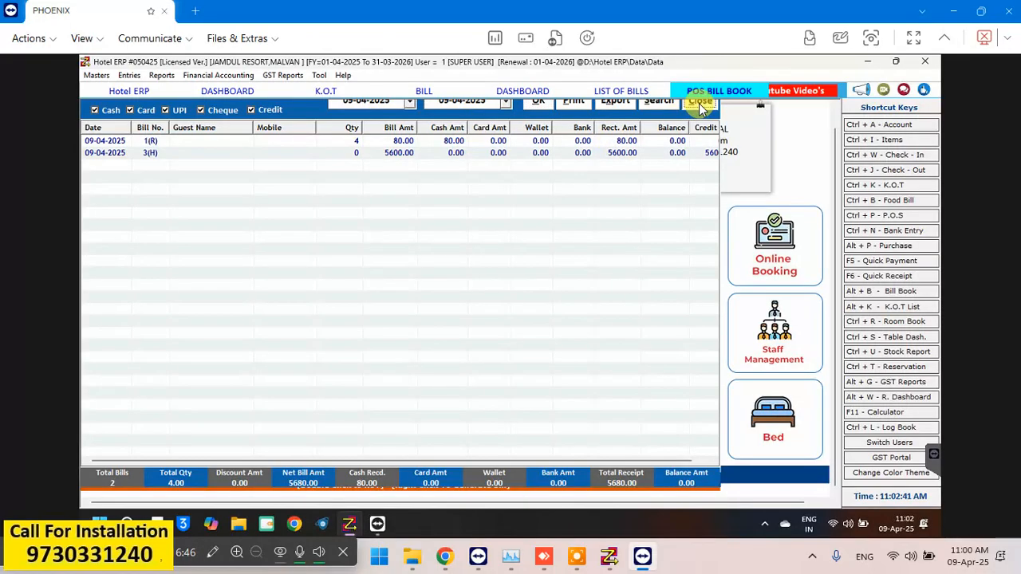
click(836, 109)
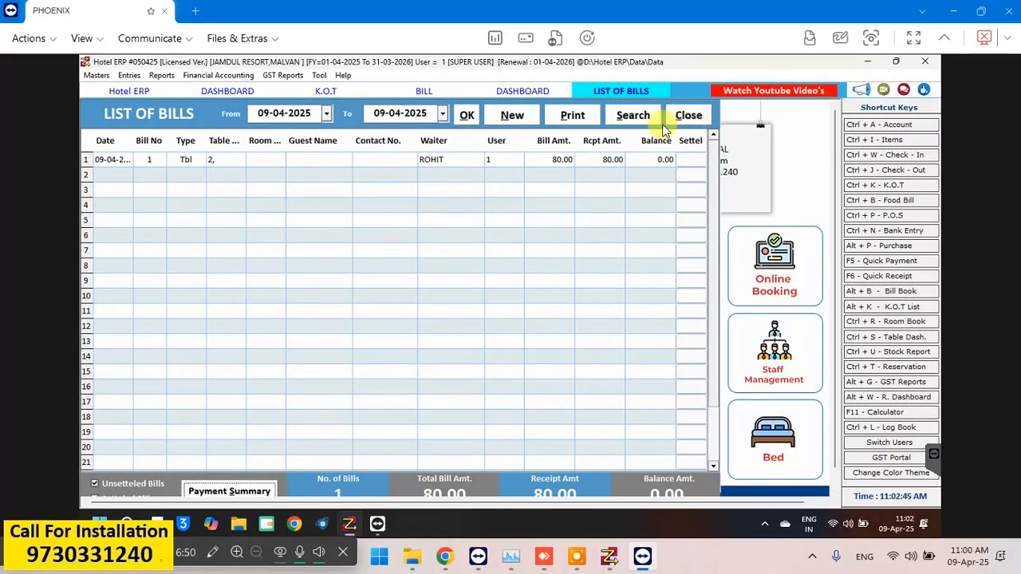
Step: Reopen the list of food bills, load the bills for 09-04-2025 and open table 2's bill for editing
click(475, 162)
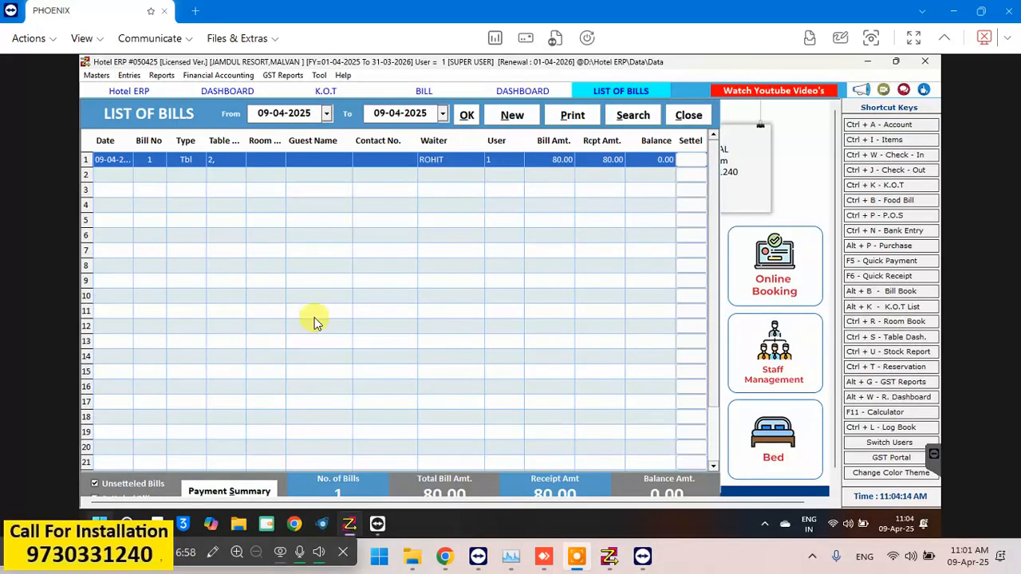
click(236, 163)
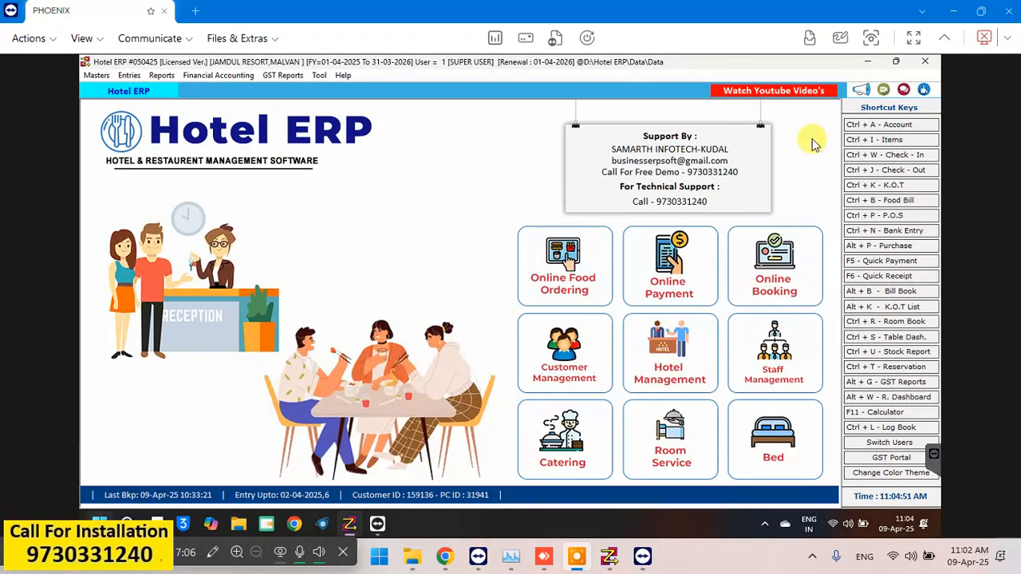
click(897, 203)
click(476, 120)
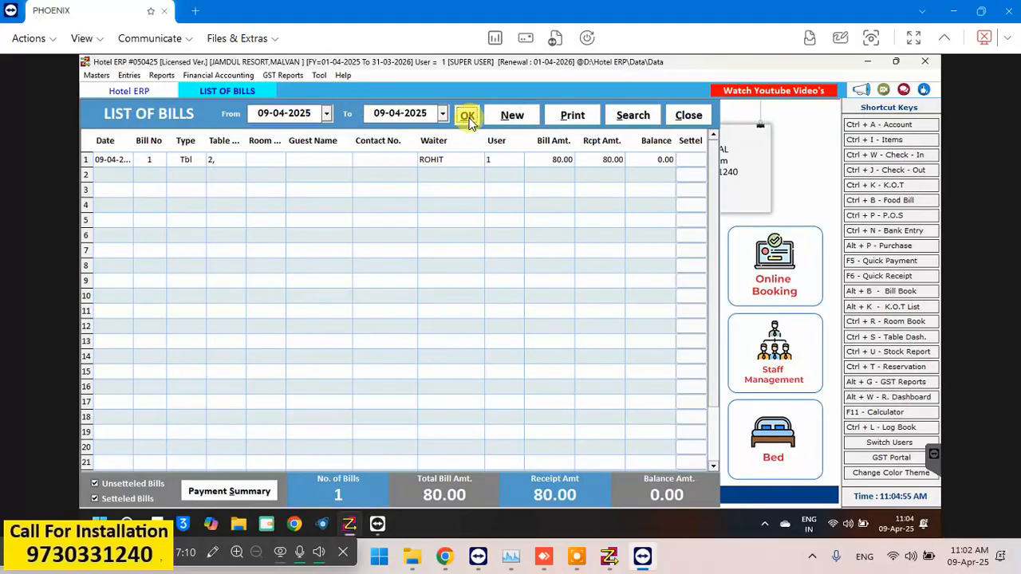
double_click(424, 162)
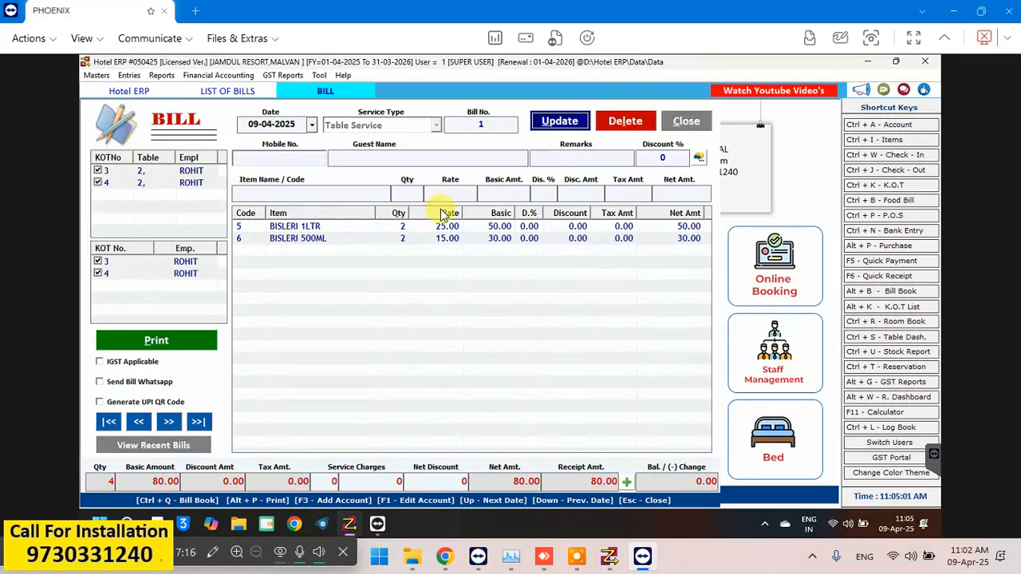
Step: Remove the BISLERI 500ML item from table 2's bill and update the bill
click(405, 241)
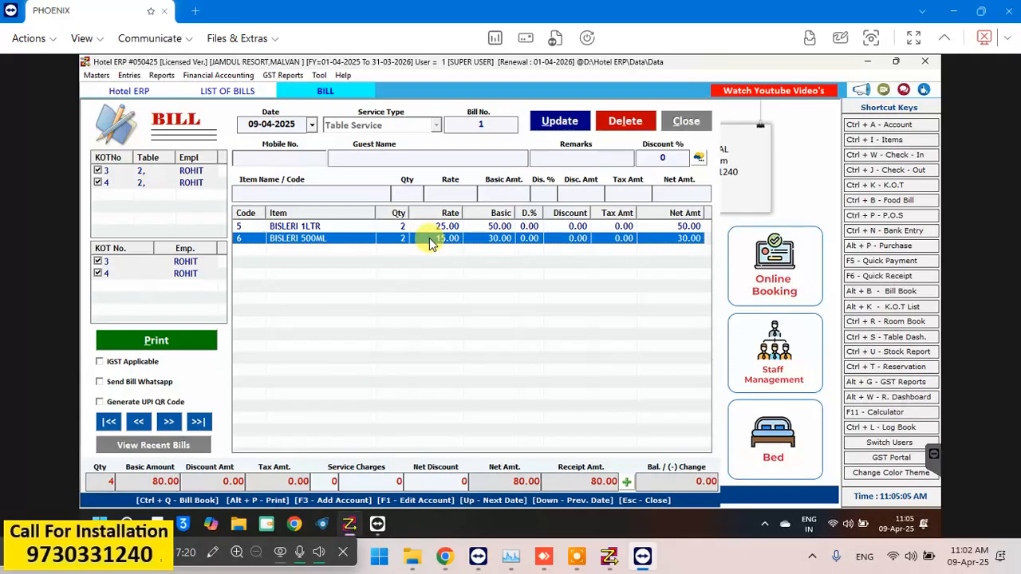
key(Delete)
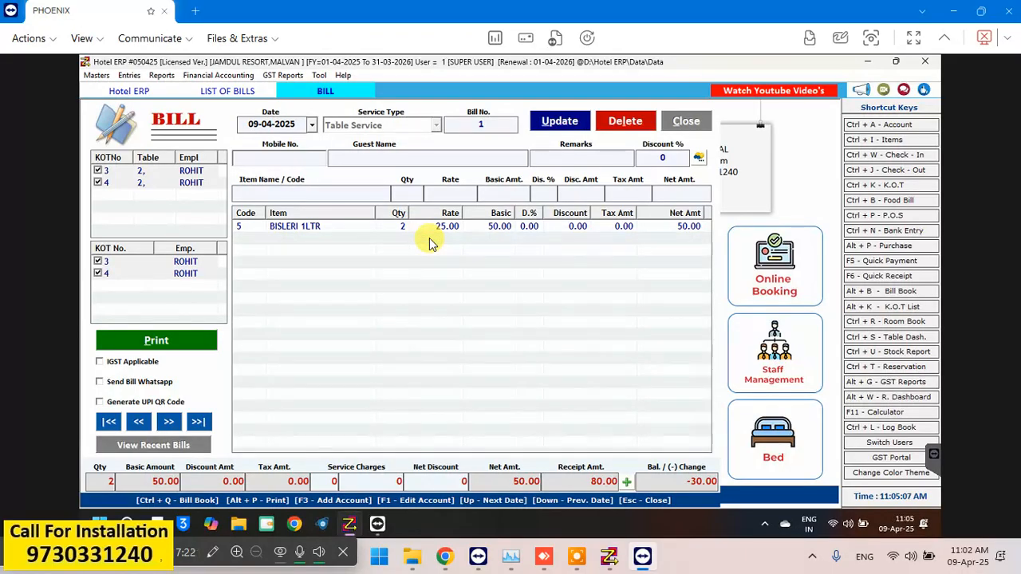
click(556, 126)
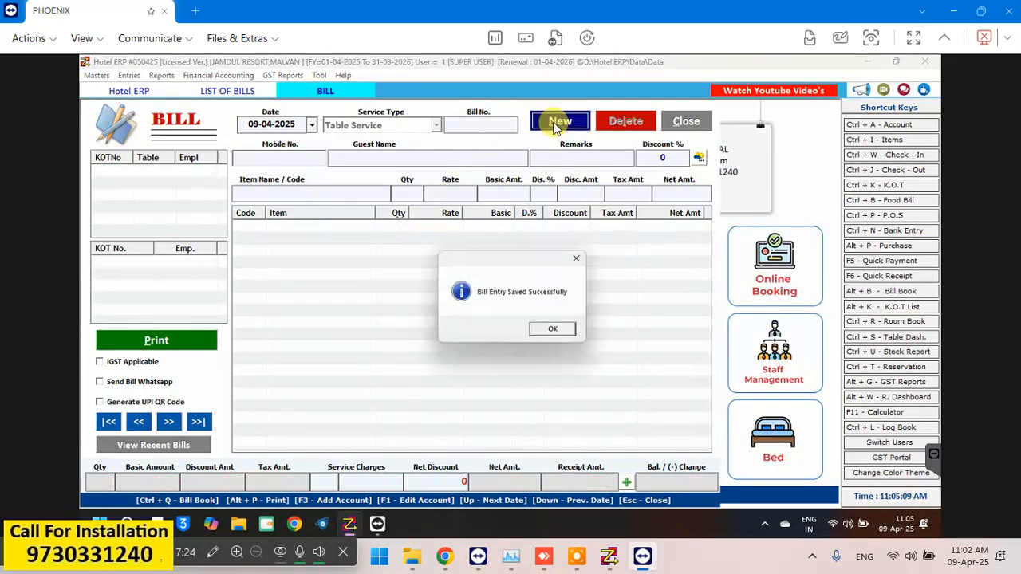
Step: Finish saving table 2's updated bill without printing it, and close the bill and the list of bills
click(554, 329)
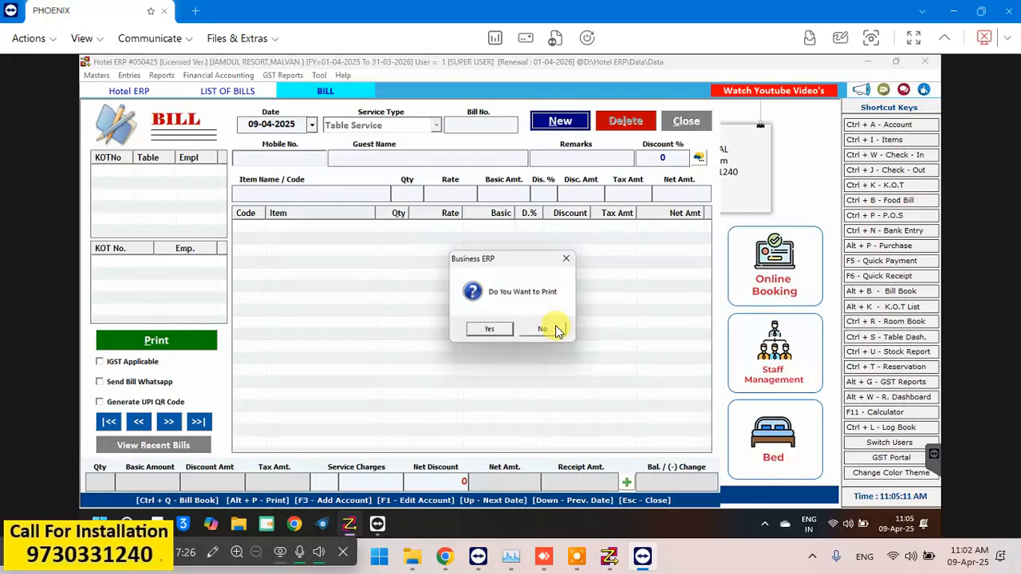
click(545, 329)
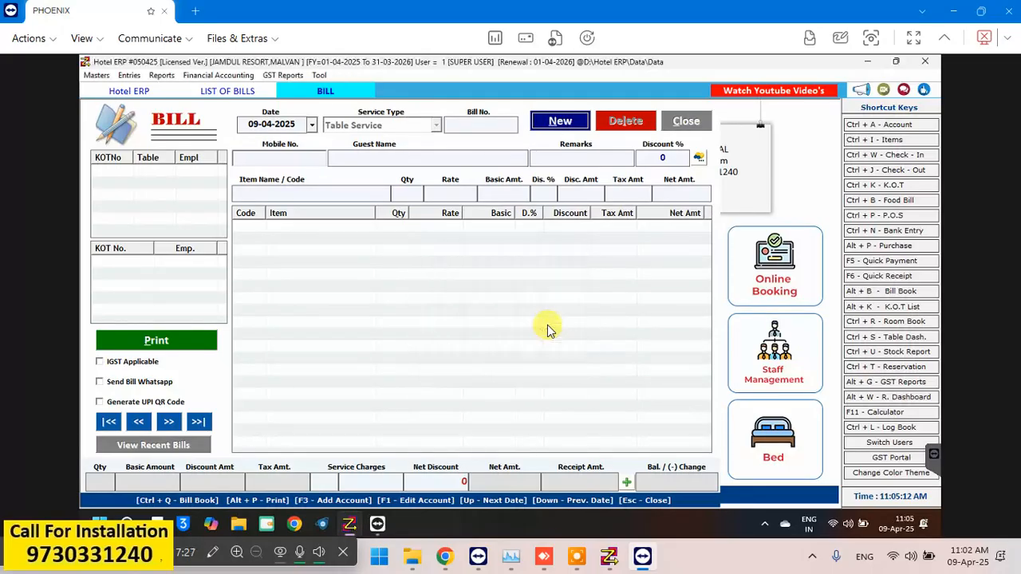
click(686, 121)
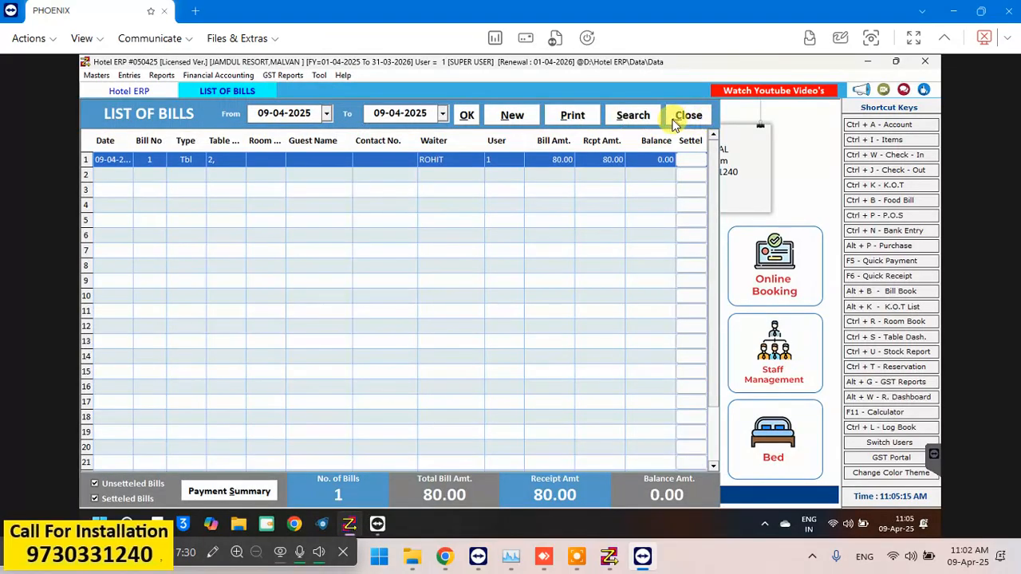
click(686, 116)
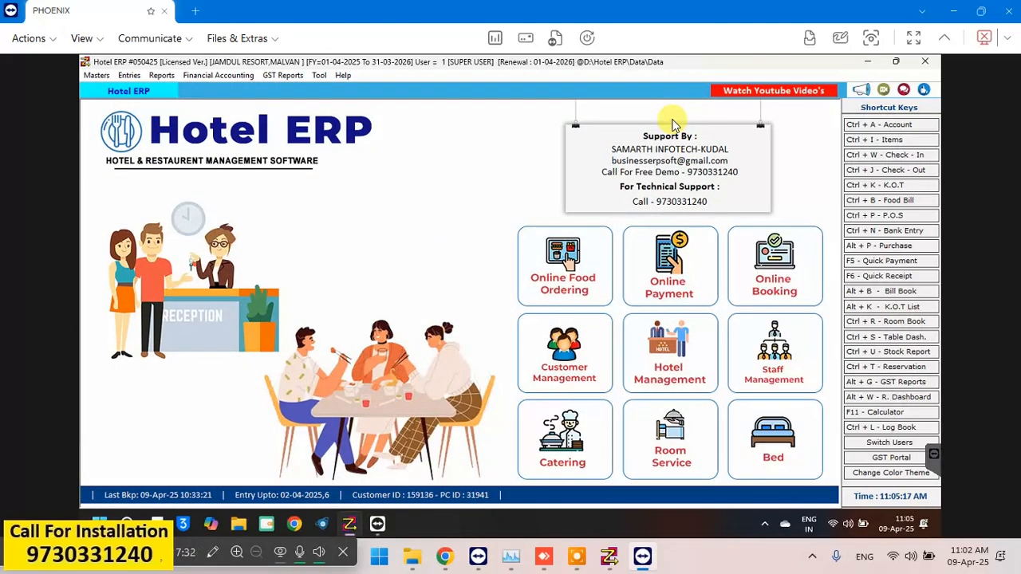
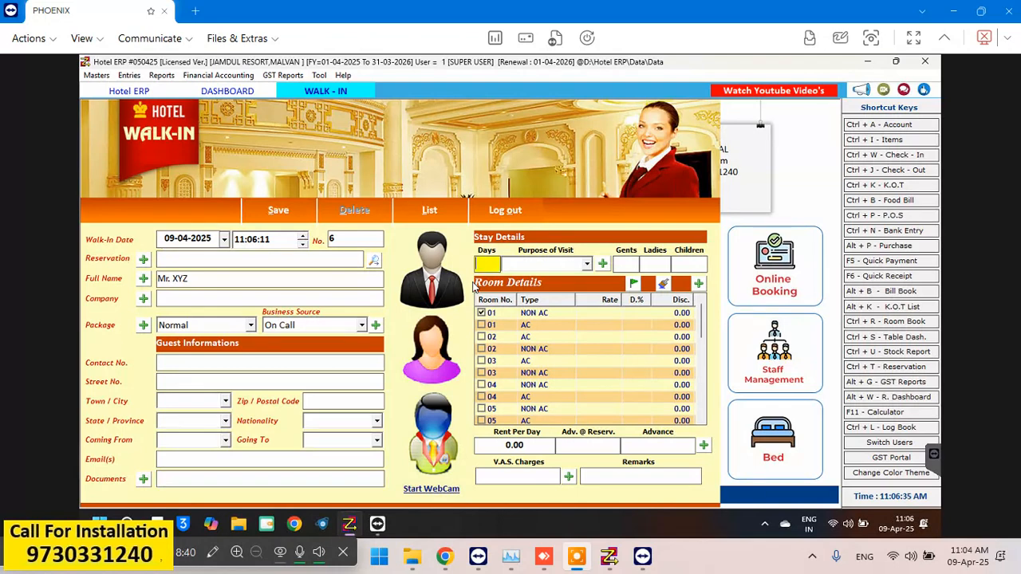
Step: Complete the walk-in with 1 day, 1 gent, 1 lady and NON AC room 01 at 2800.00, and save it without printing
key(Tab)
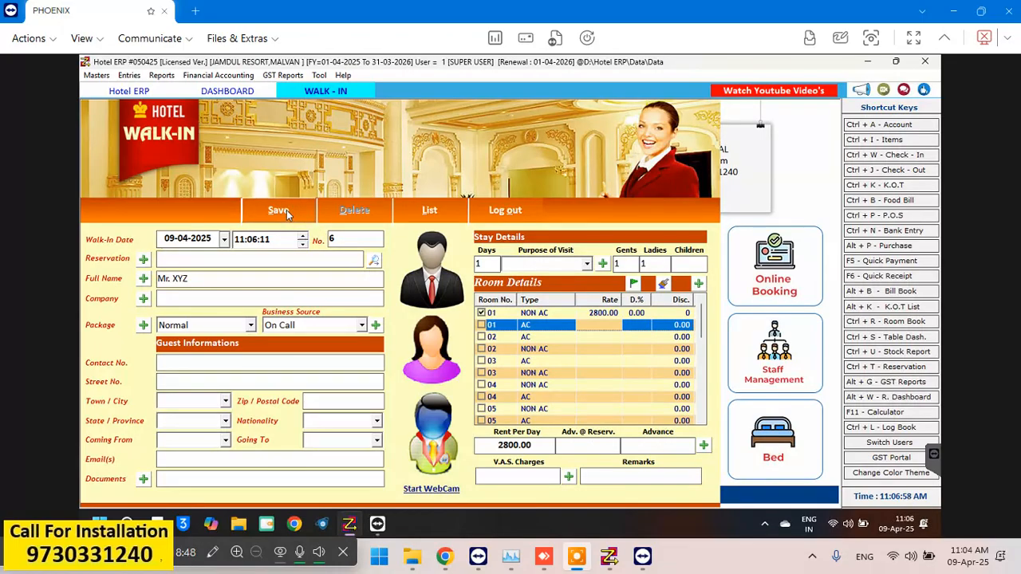
click(287, 210)
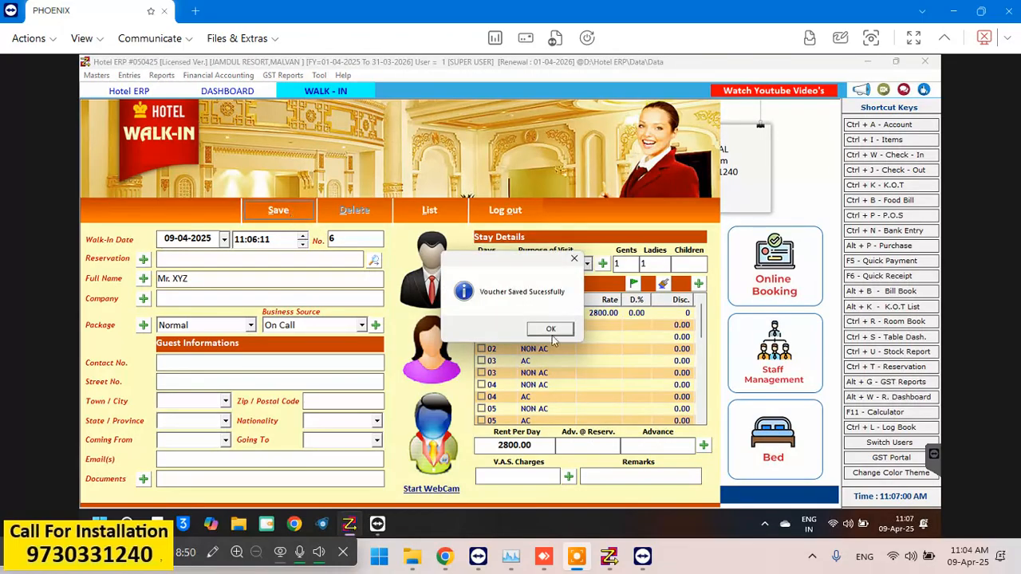
click(550, 332)
click(532, 332)
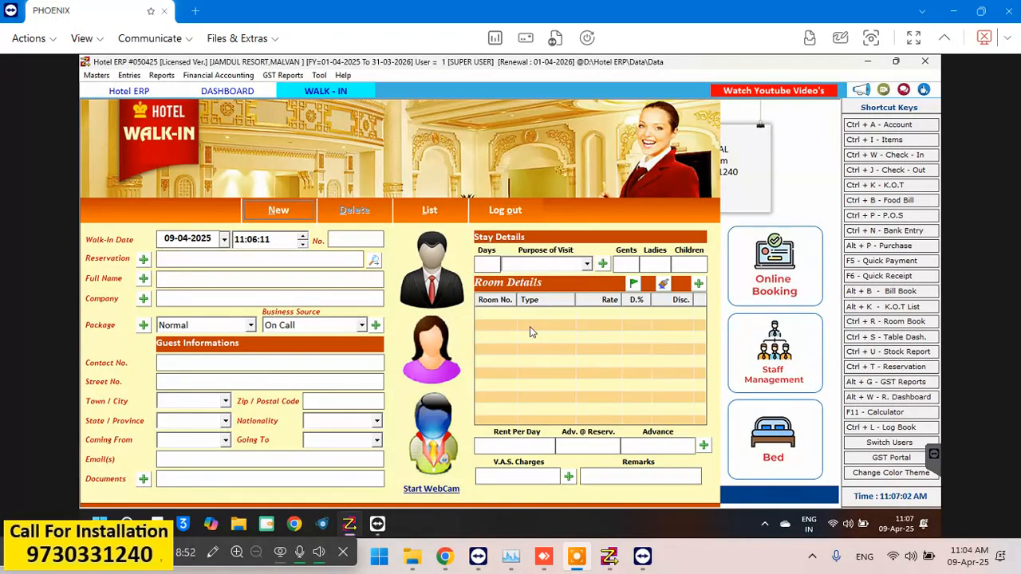
Step: Start a new food bill dated 09-04-2025 with Room Service as service type, leaving the guest details, remarks and discount empty
click(132, 76)
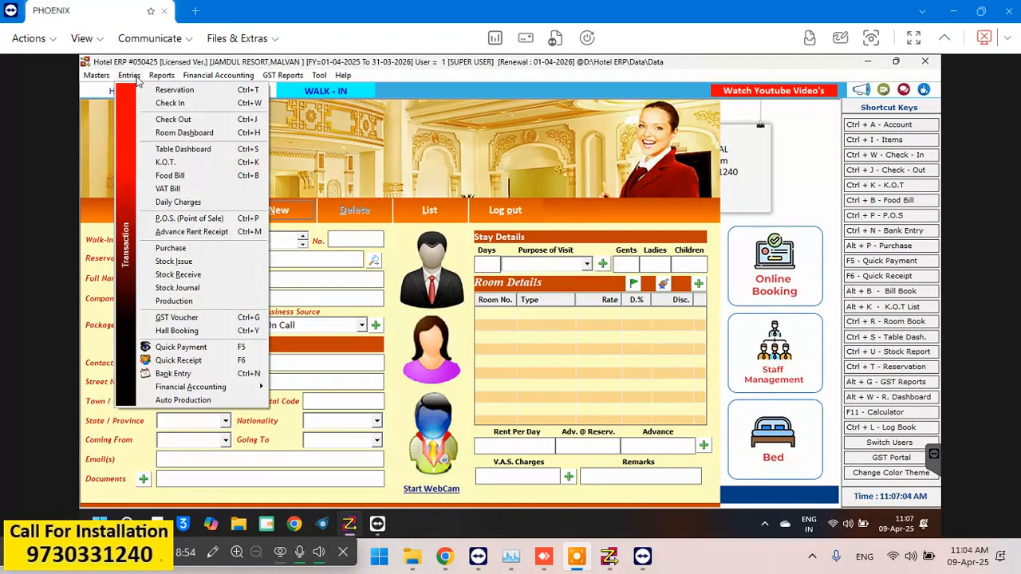
click(174, 175)
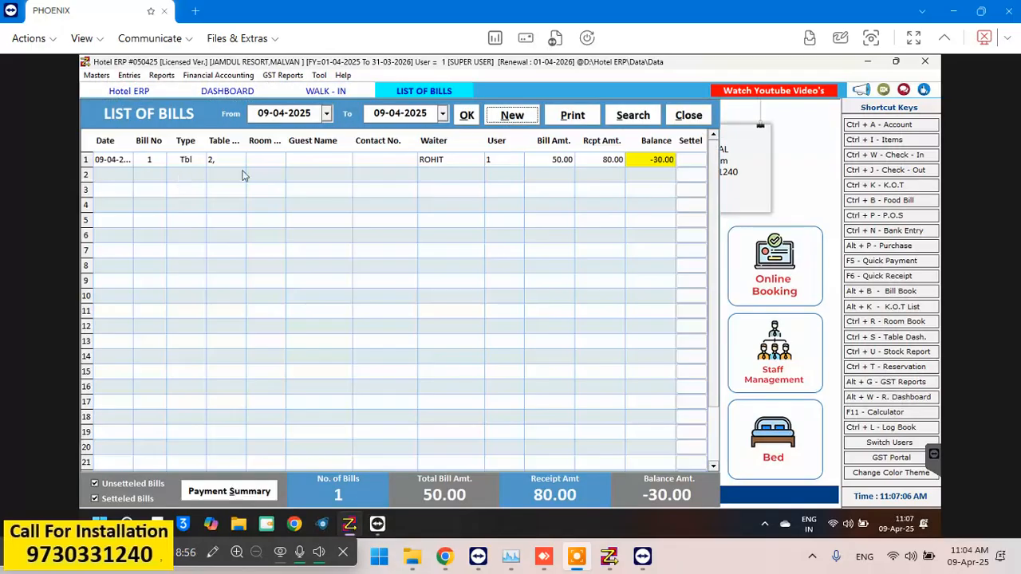
click(511, 118)
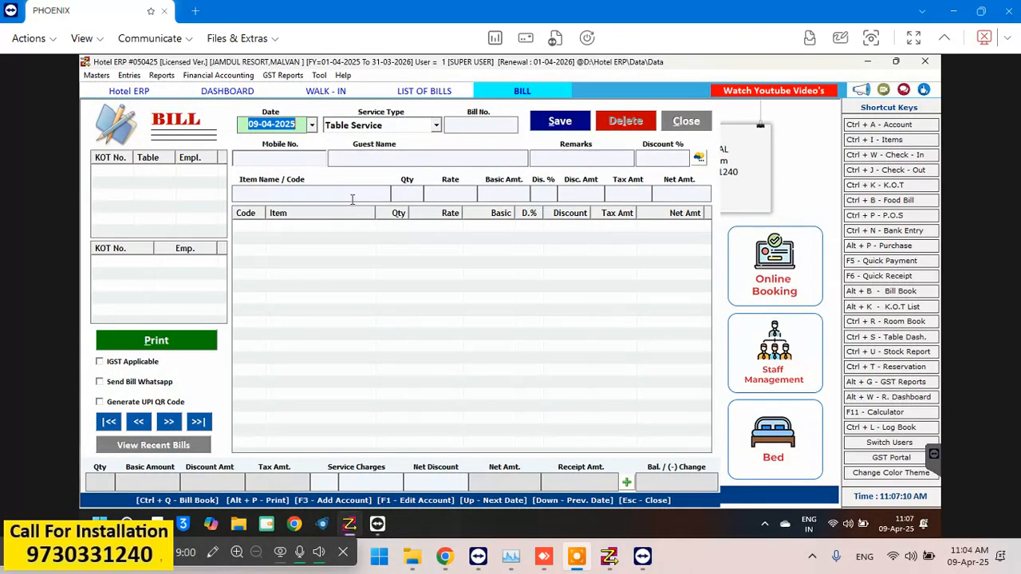
key(Return)
click(435, 126)
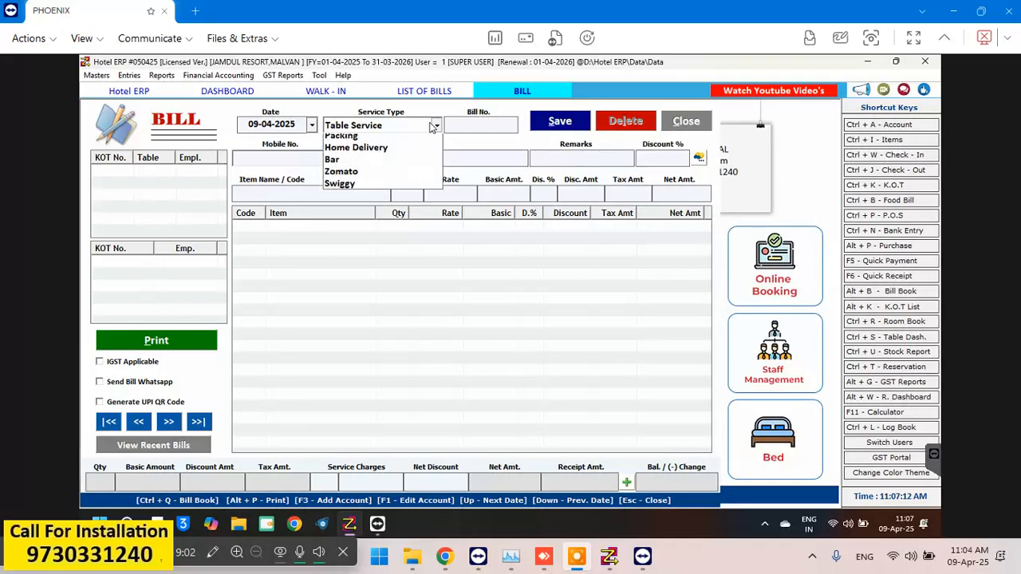
click(429, 152)
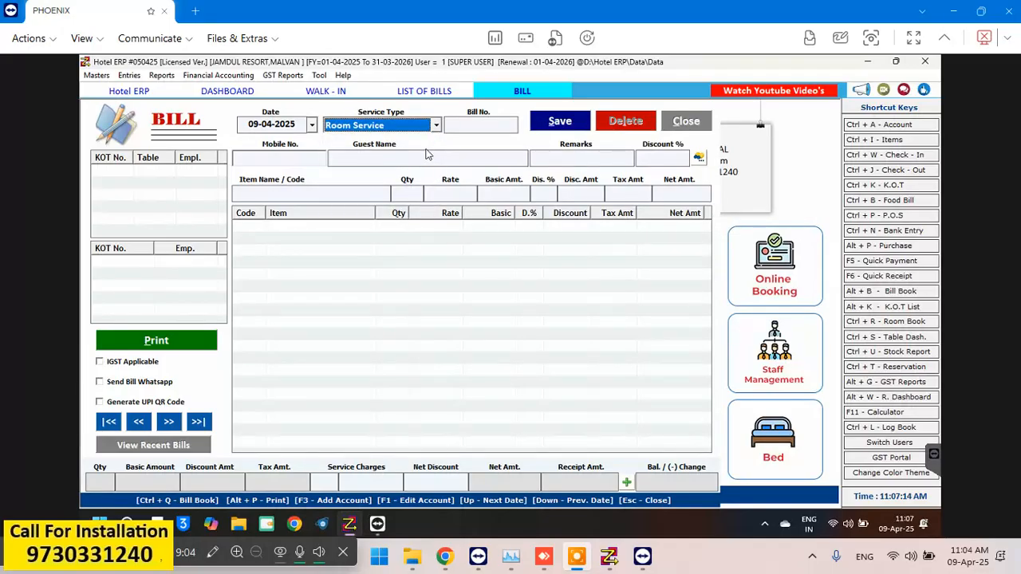
key(Return)
key(Return)
key(Return)
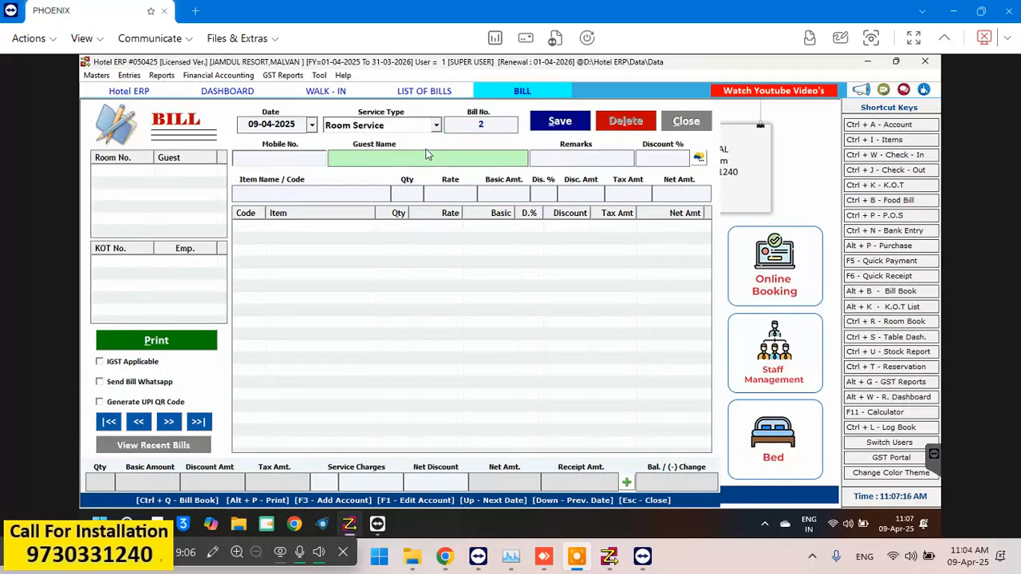
key(Return)
key(Return)
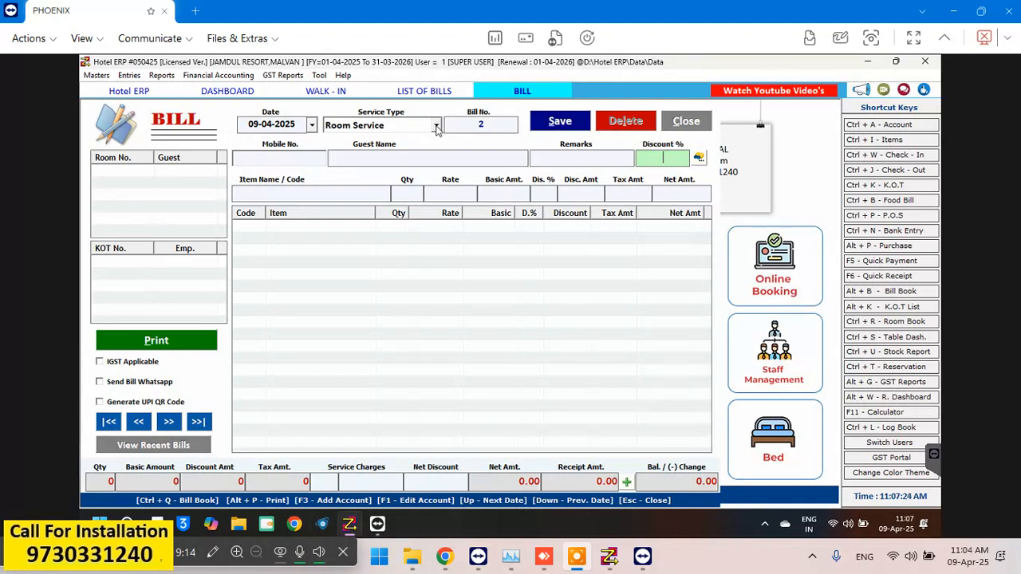
Step: Add BISLERI 1LTR with quantity 2 to the room service bill
key(Return)
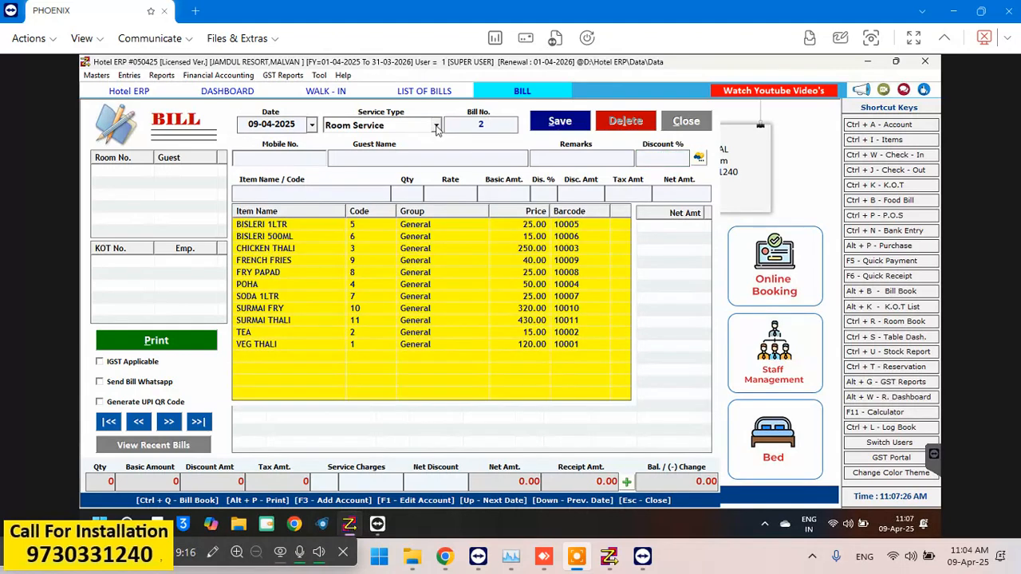
key(Down)
key(Return)
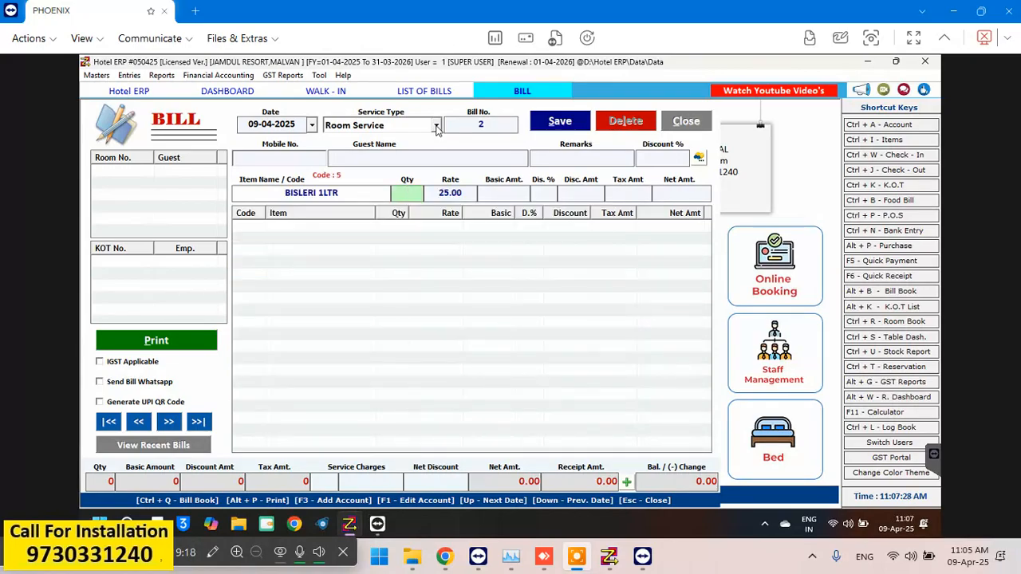
text(2)
key(Return)
key(Return)
key(Return)
key(Return)
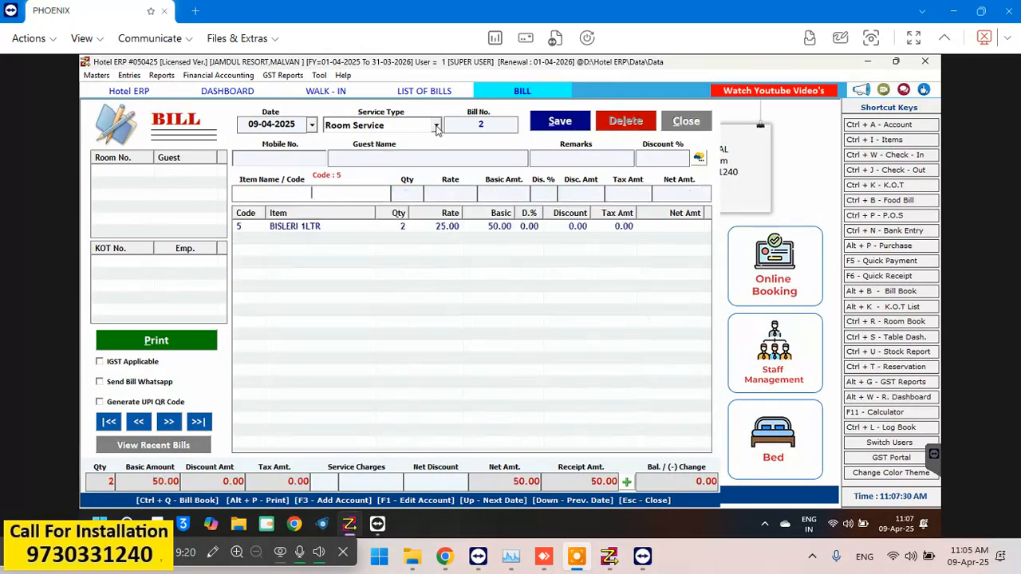
Step: Add CHICKEN THALI with quantity 3 to the room service bill
key(Down)
key(Down)
key(Down)
key(Return)
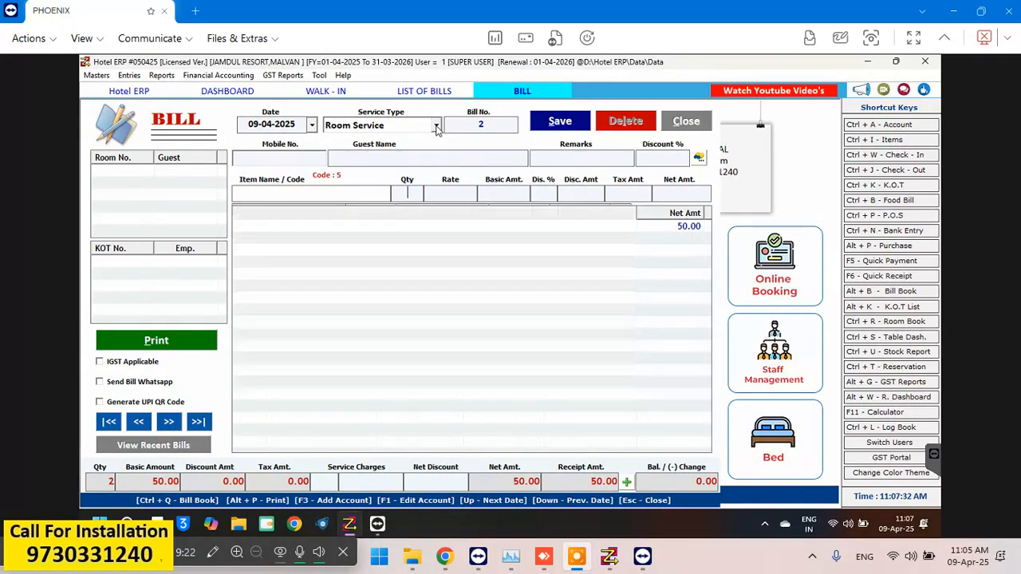
text(3)
key(Return)
key(Return)
key(Return)
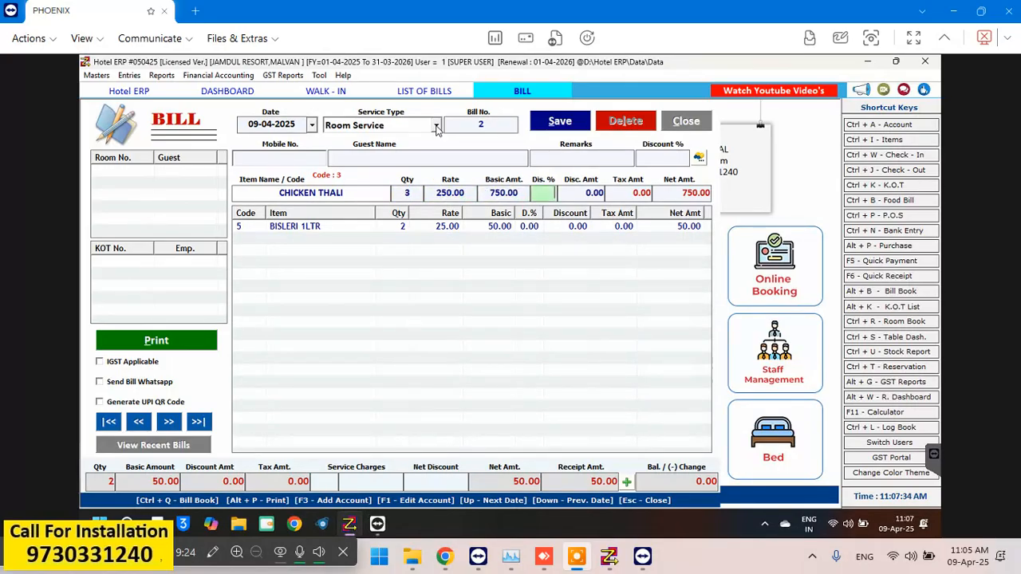
key(Return)
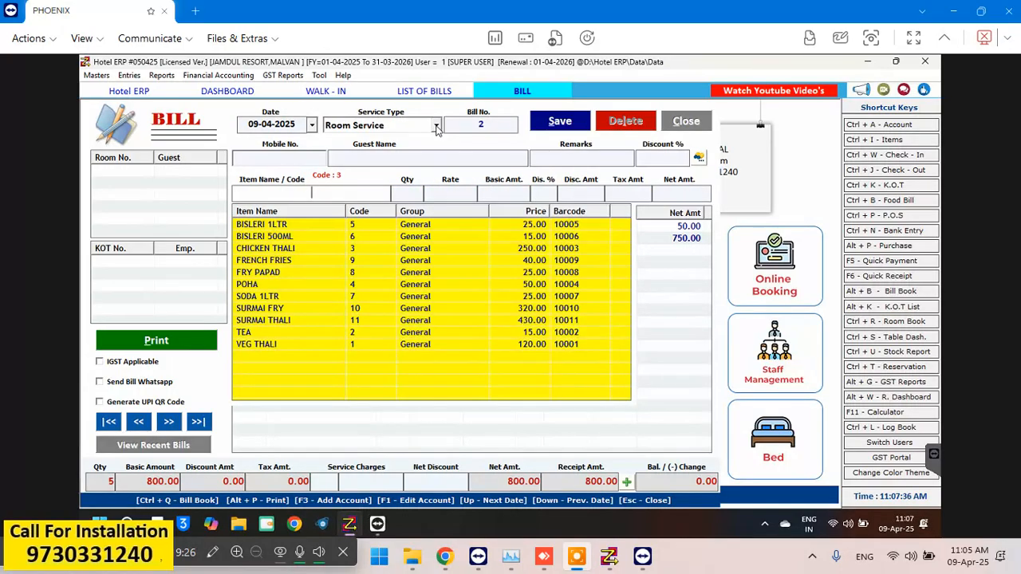
Step: Add FRENCH FRIES with quantity 1 to the room service bill
key(Down)
key(Down)
key(Down)
key(Down)
key(Return)
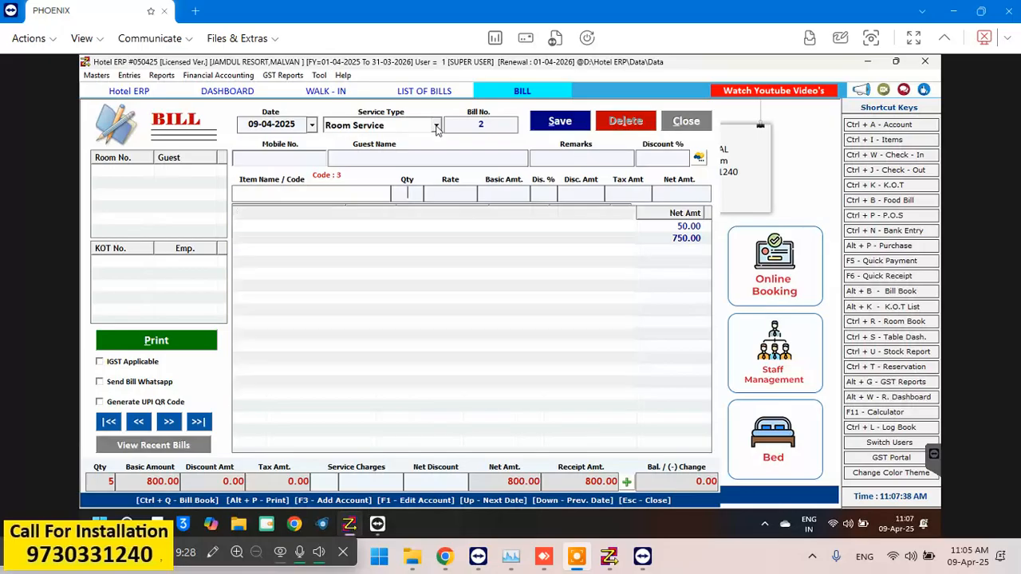
key(Return)
key(Return)
key(Return)
key(Return)
key(Return)
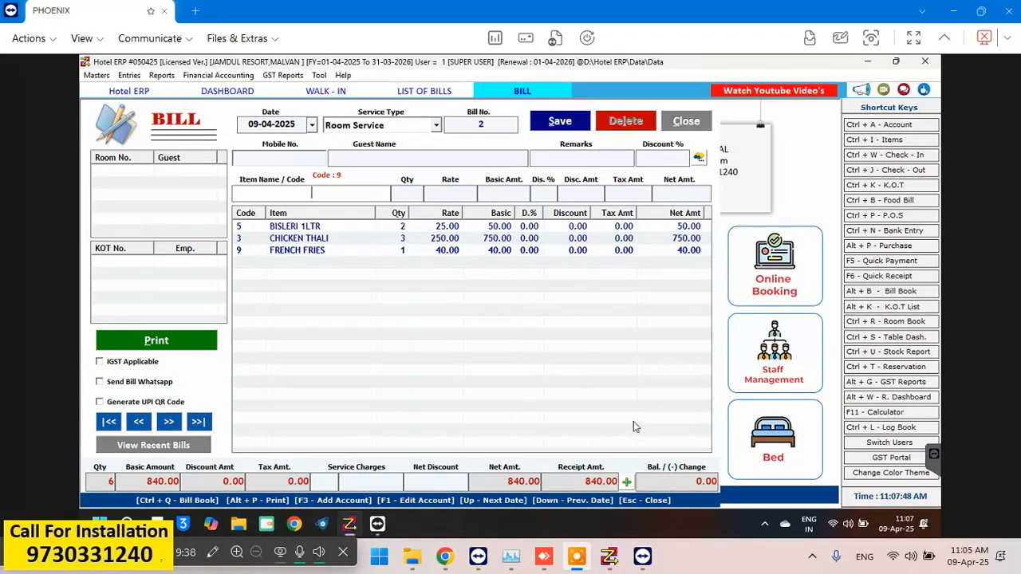
Step: In the payment options, hold 840 for the checkout bill of room 01's registered visitor instead of taking cash
click(627, 482)
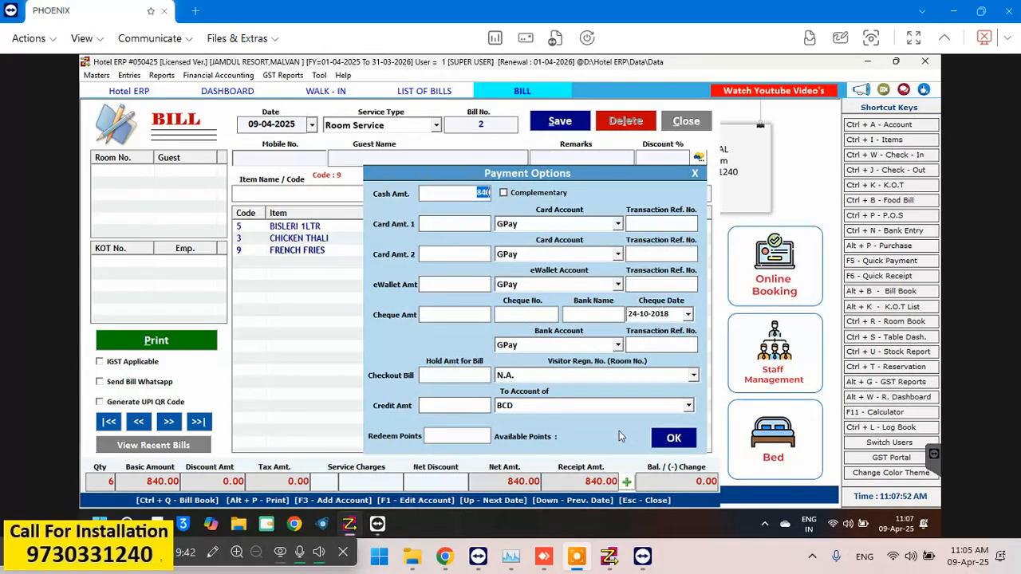
click(674, 376)
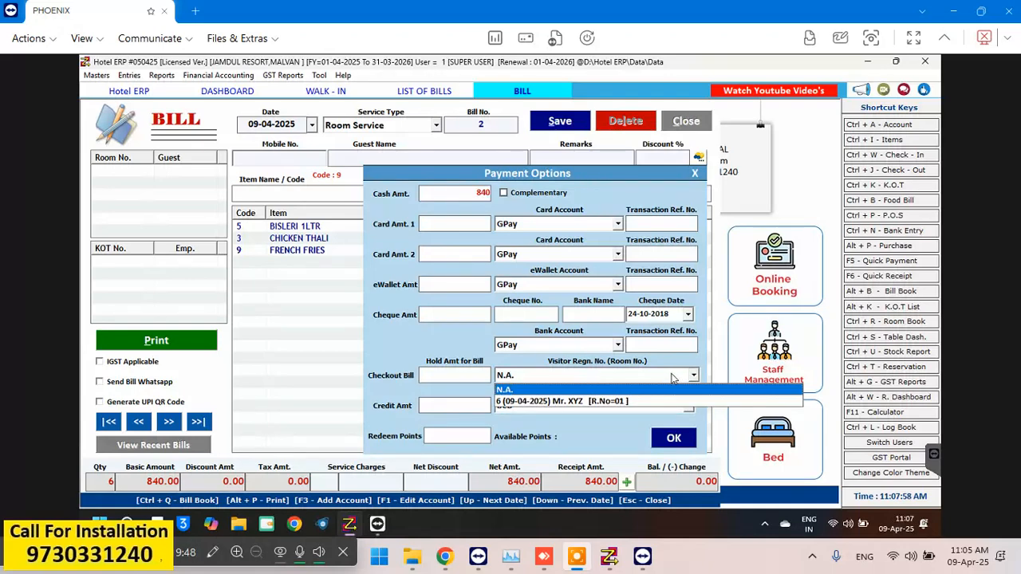
click(674, 376)
click(674, 376)
click(643, 402)
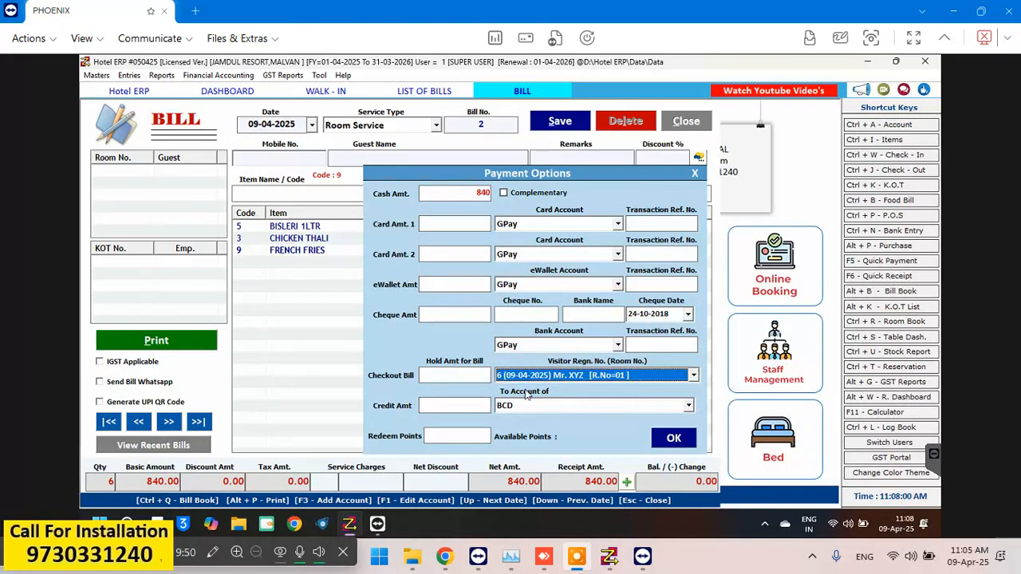
click(456, 377)
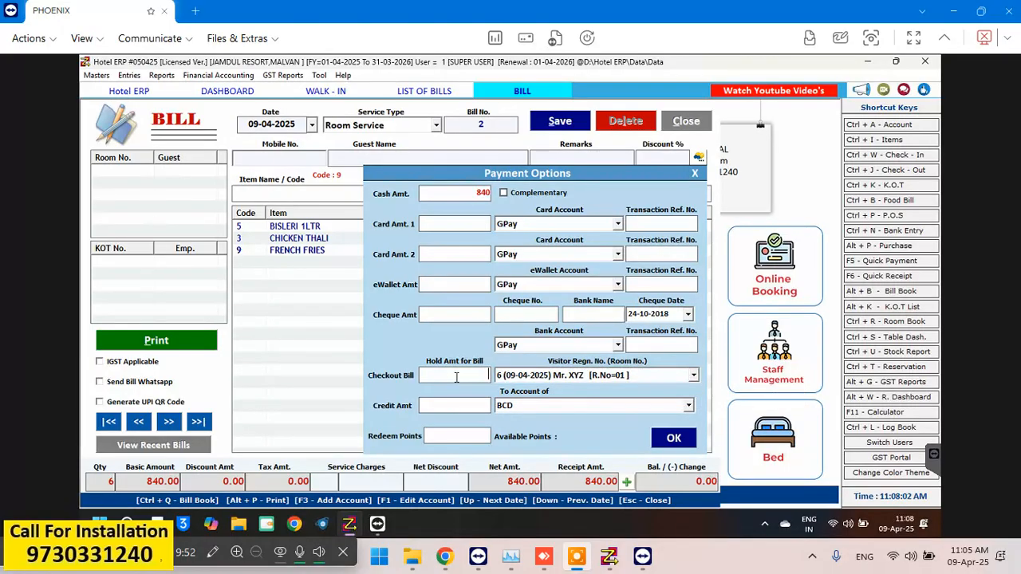
text(840)
key(BackSpace)
key(BackSpace)
key(BackSpace)
click(672, 439)
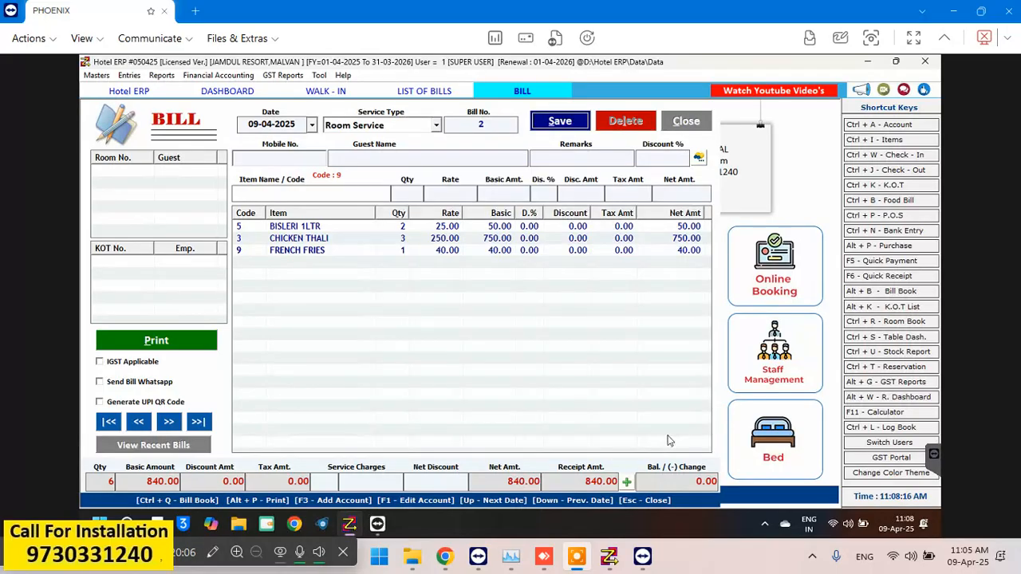
Step: Save the room service bill without printing, and close the bill, the list of bills and the walk-in form
click(557, 125)
click(566, 330)
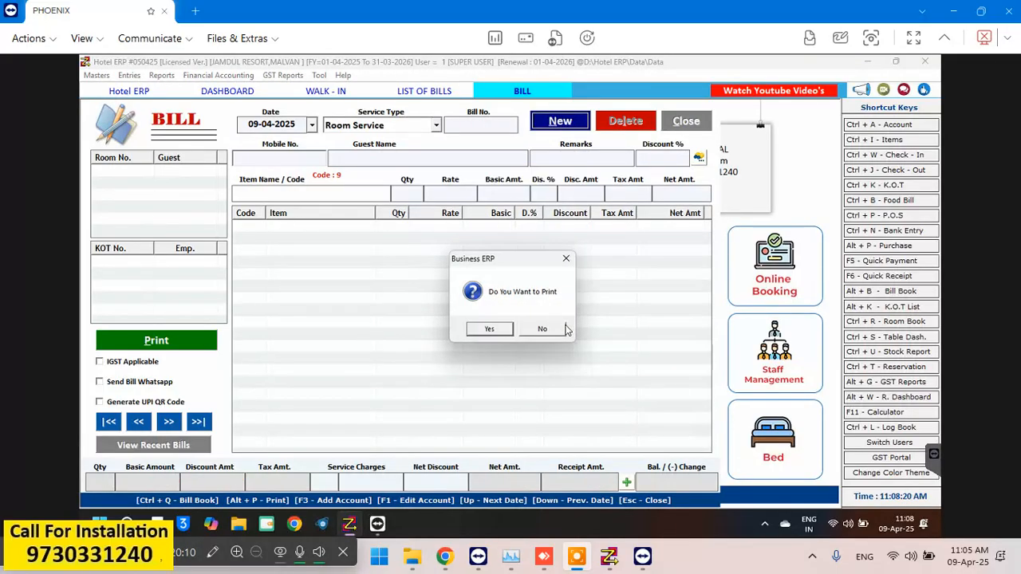
click(545, 331)
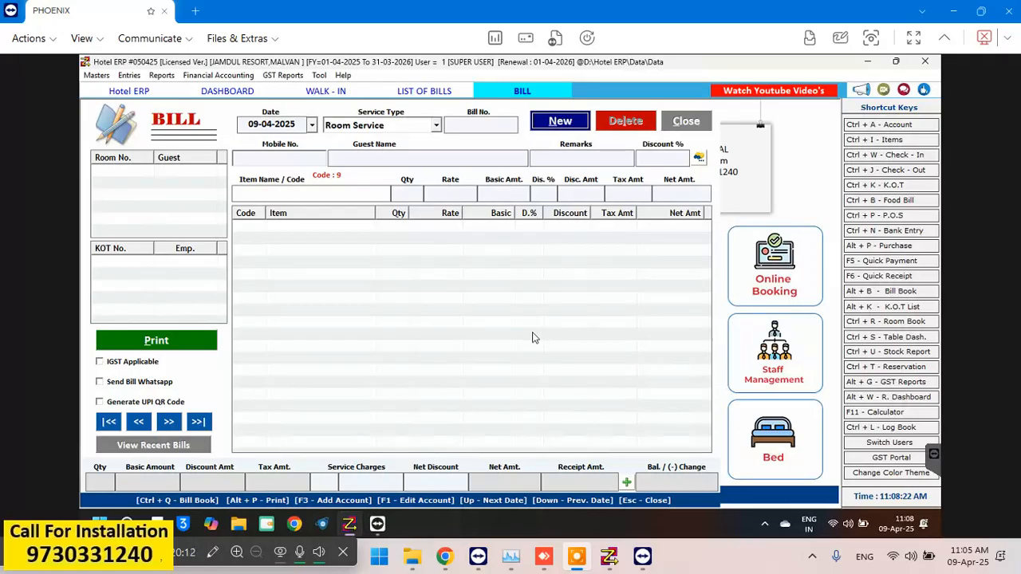
click(673, 121)
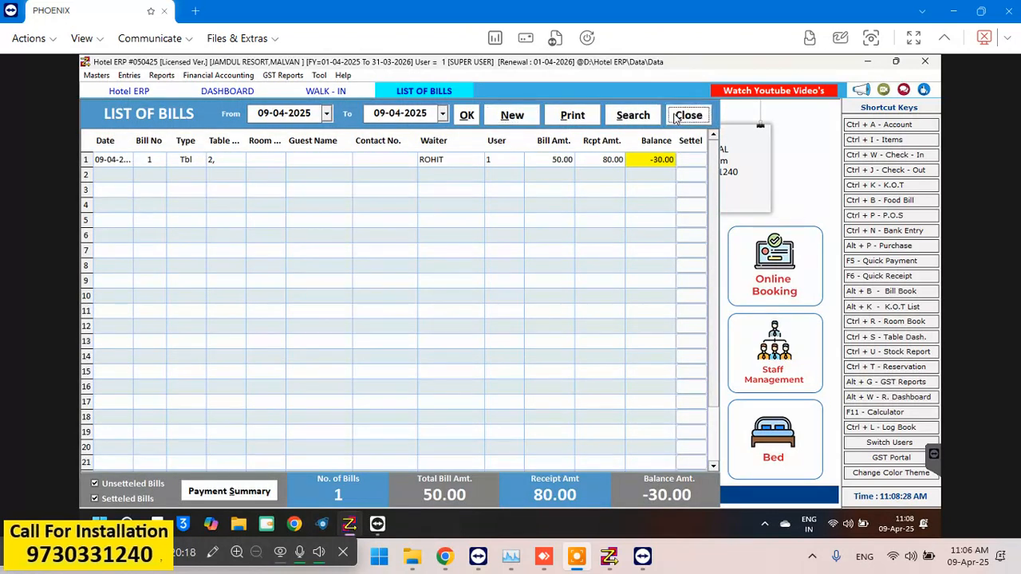
click(676, 118)
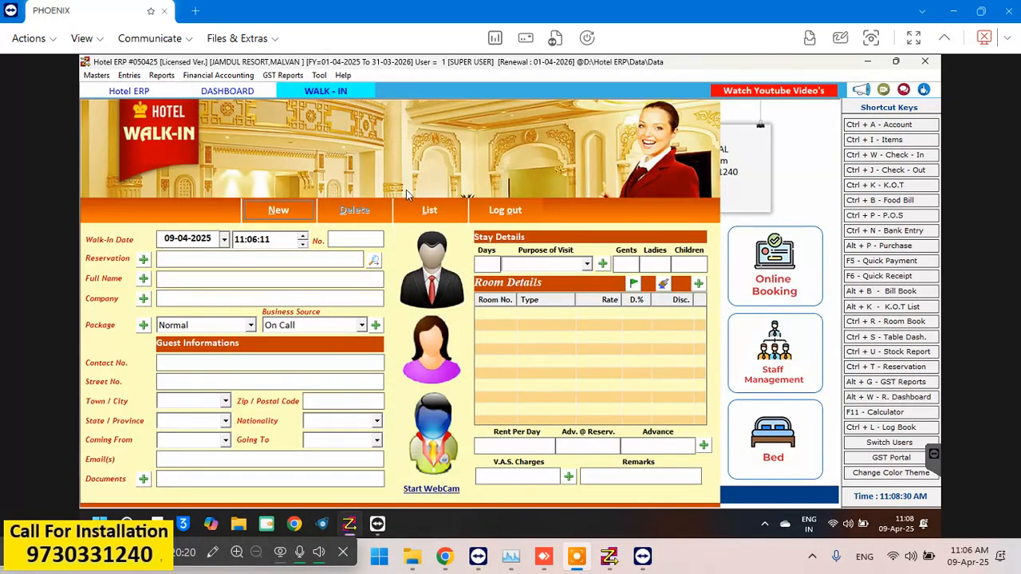
key(Escape)
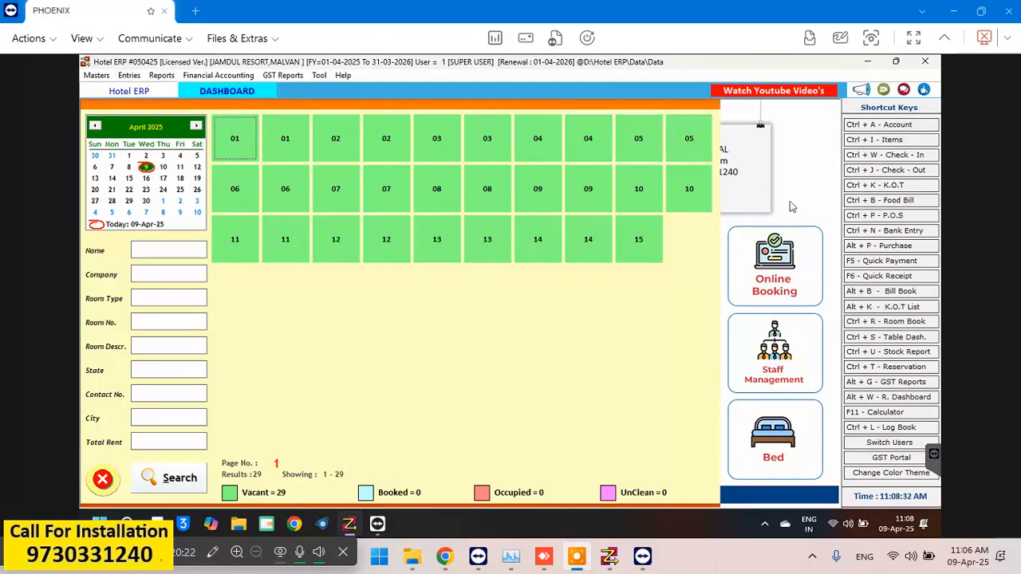
Step: Check the room service bill in the list of food bills and open the checkout bill for room 01's visitor
click(889, 202)
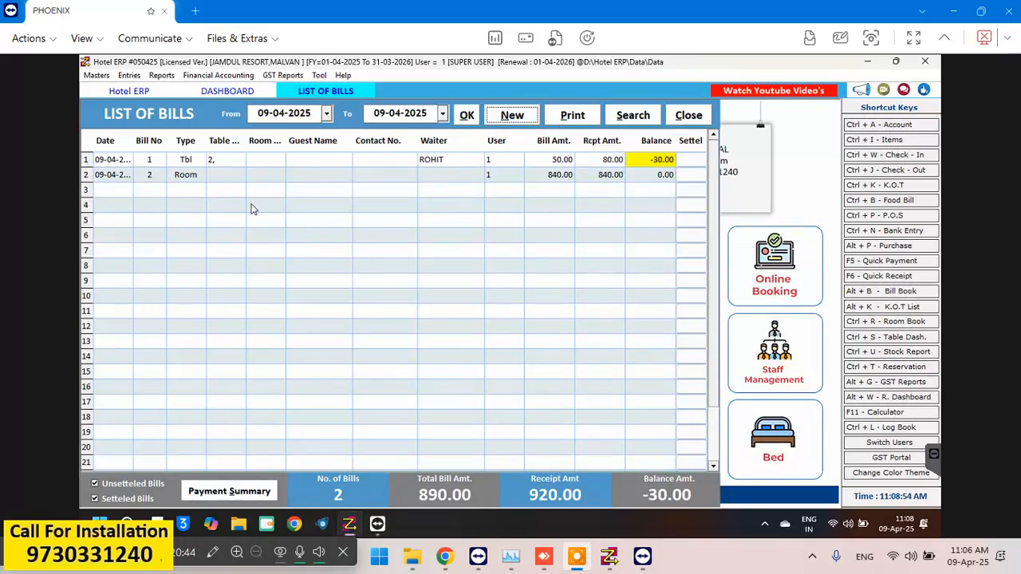
click(889, 174)
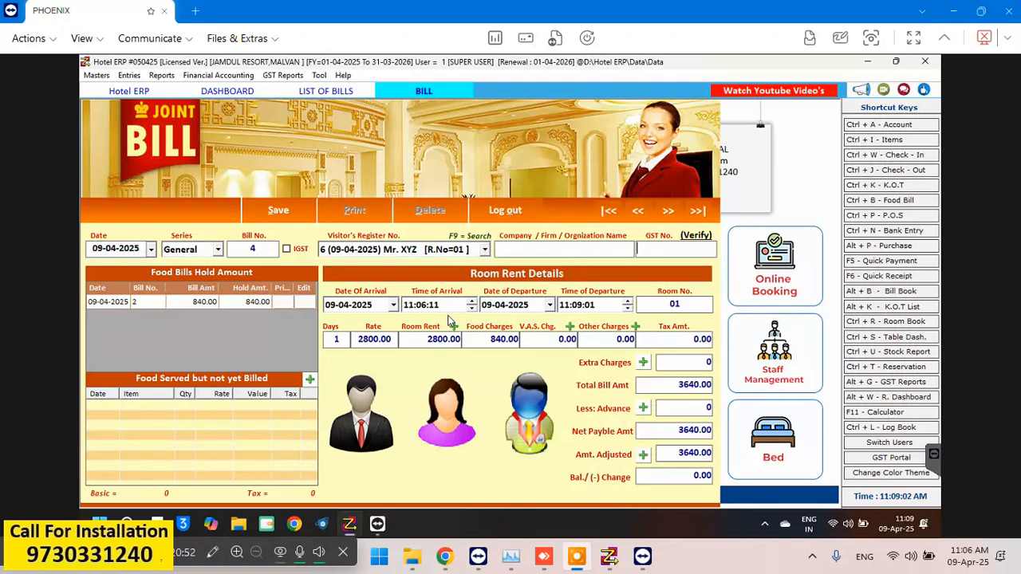
Step: Set the time of departure on room 01's checkout bill to 21:09:01, keeping the other stay and room rent details
key(Return)
key(Return)
key(Return)
key(Return)
text(21)
key(Return)
key(Return)
key(Return)
key(Return)
key(Return)
key(Return)
key(Return)
key(Return)
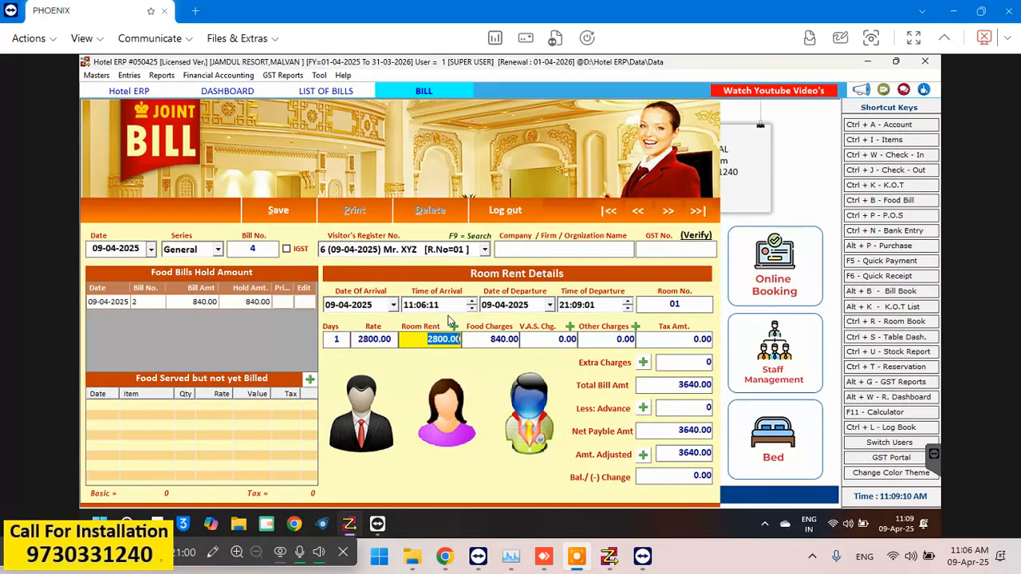
Step: Accept the full 3640 as cash in the payment options, save the checkout bill and have it printed
key(Return)
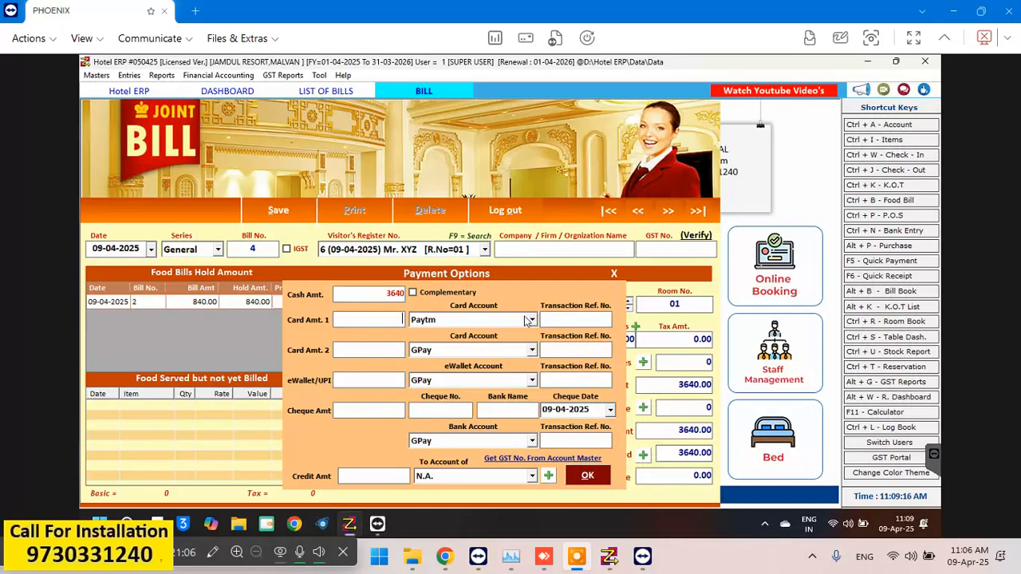
click(590, 477)
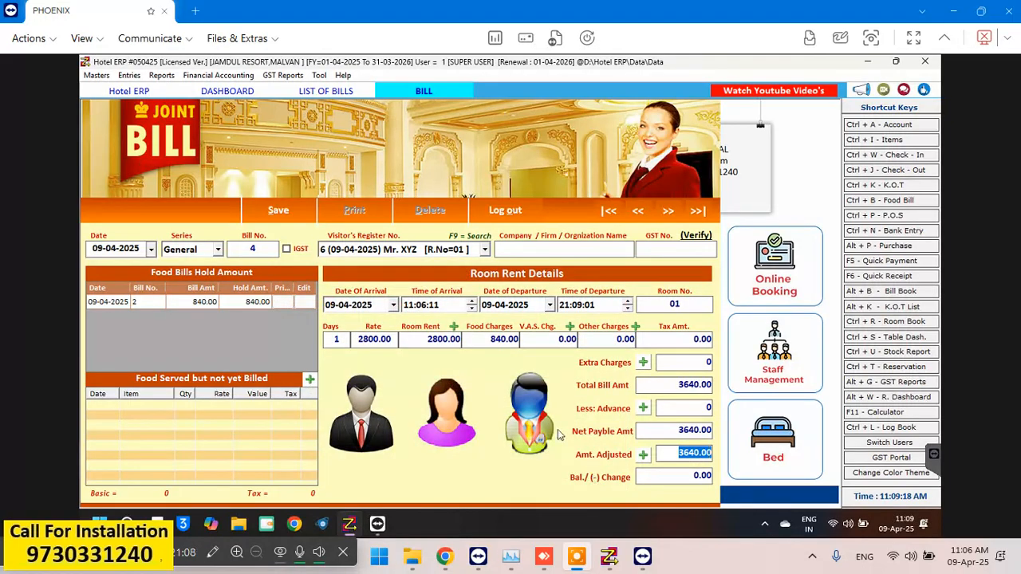
click(279, 214)
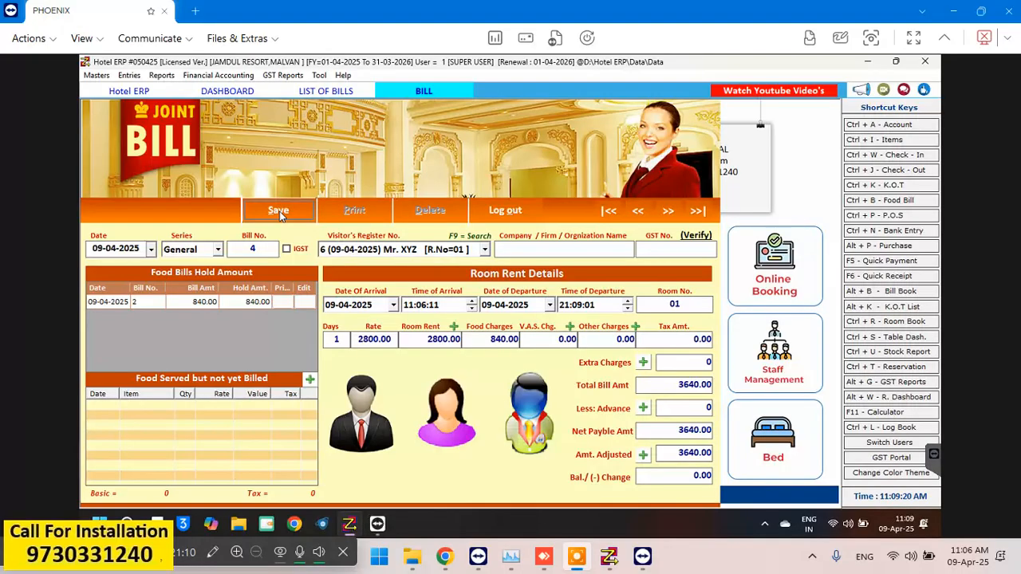
click(579, 335)
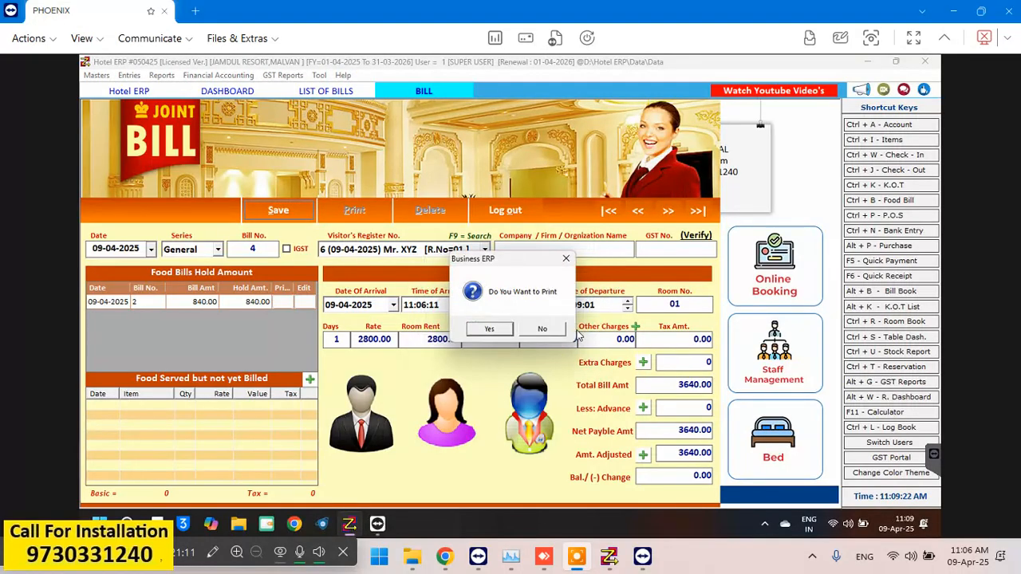
click(492, 330)
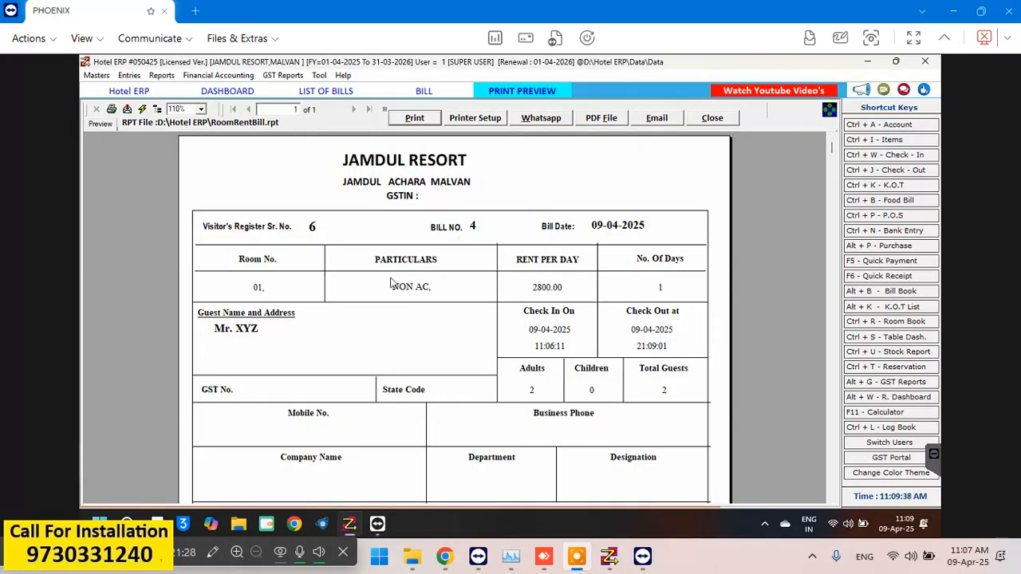
Step: Read through the guest details, charges and payment on the checkout bill's print preview, and close the preview
scroll(478, 297, down, 3)
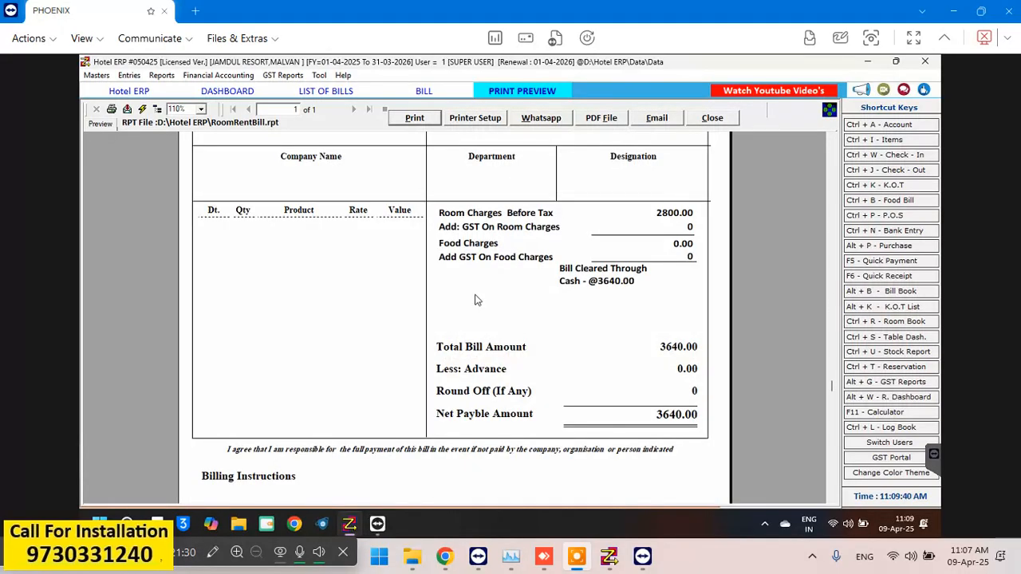
scroll(476, 300, up, 1)
scroll(431, 302, down, 2)
scroll(431, 302, up, 1)
scroll(431, 302, up, 3)
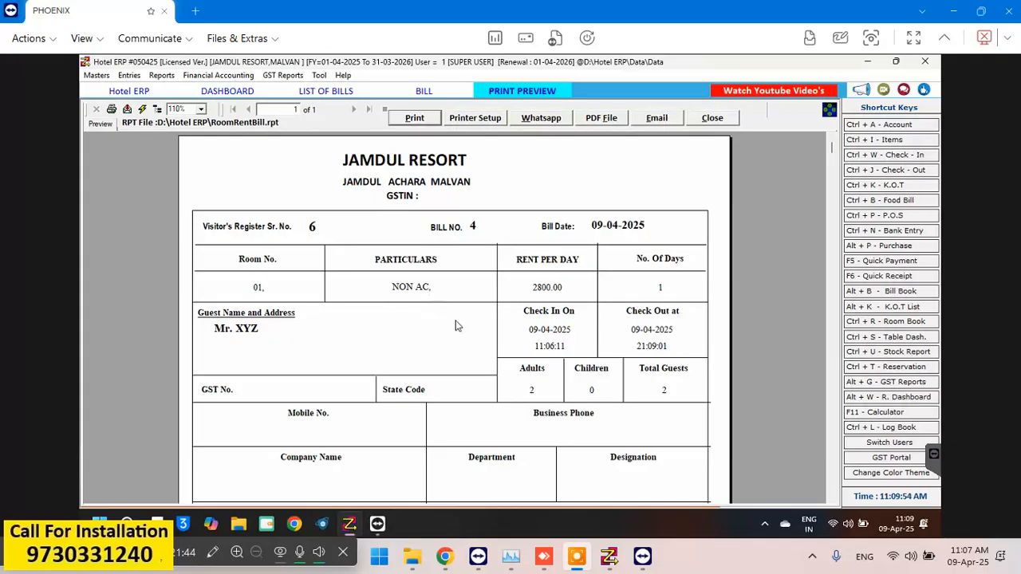
click(713, 118)
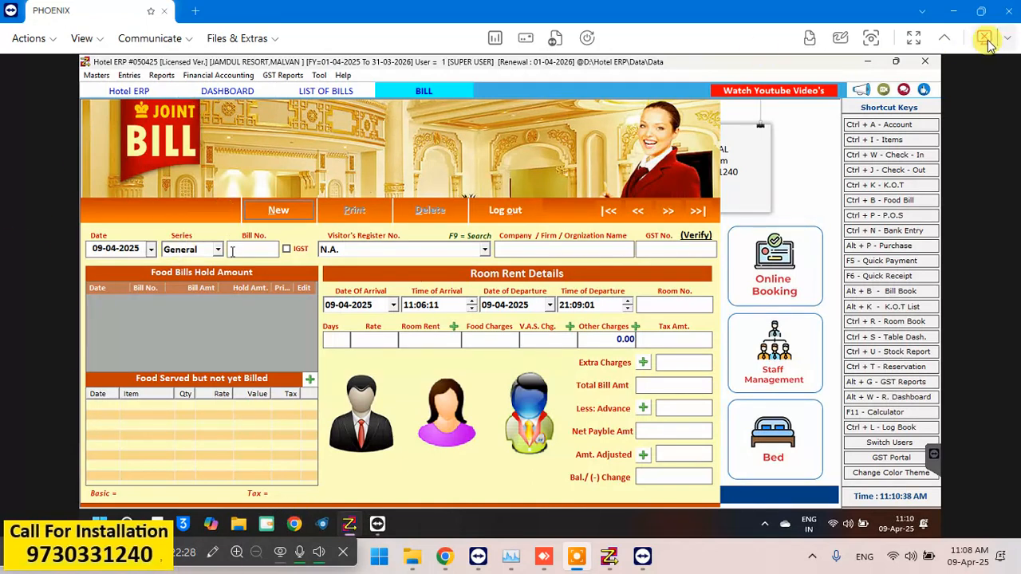
Step: Browse the saved bills from the first one to bill 4, and check its advance and payment options
click(610, 213)
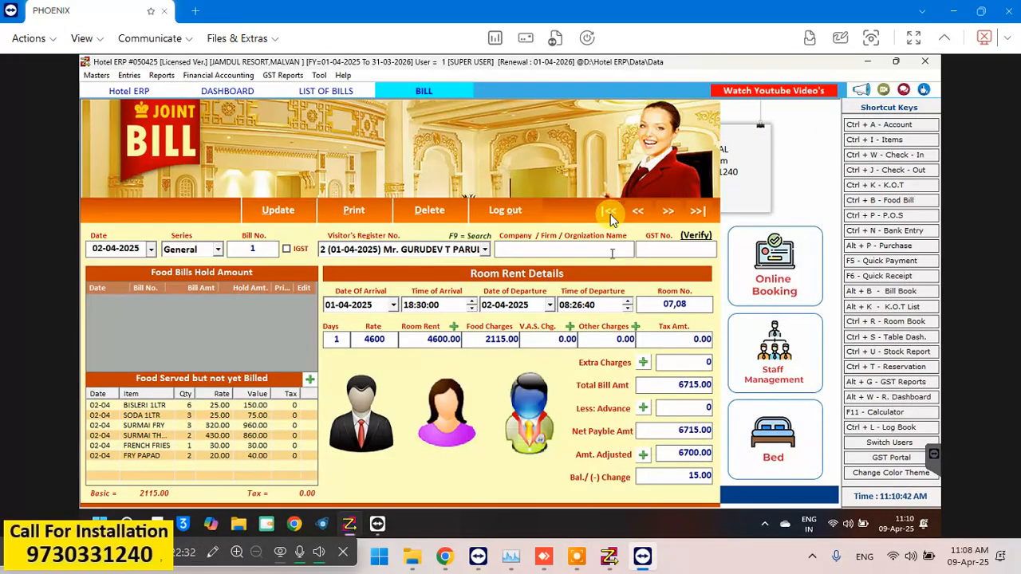
click(668, 213)
click(669, 214)
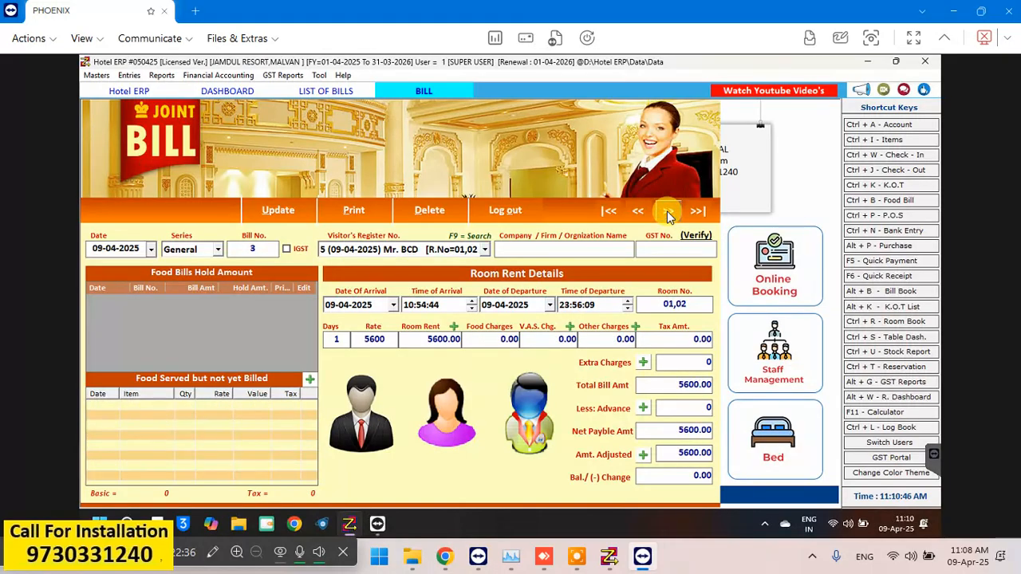
click(669, 214)
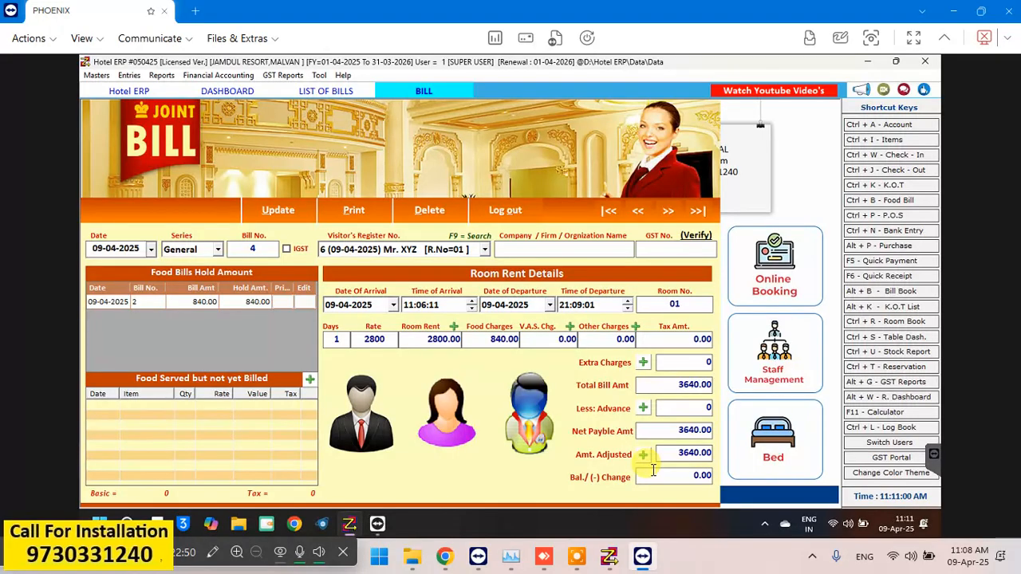
click(688, 405)
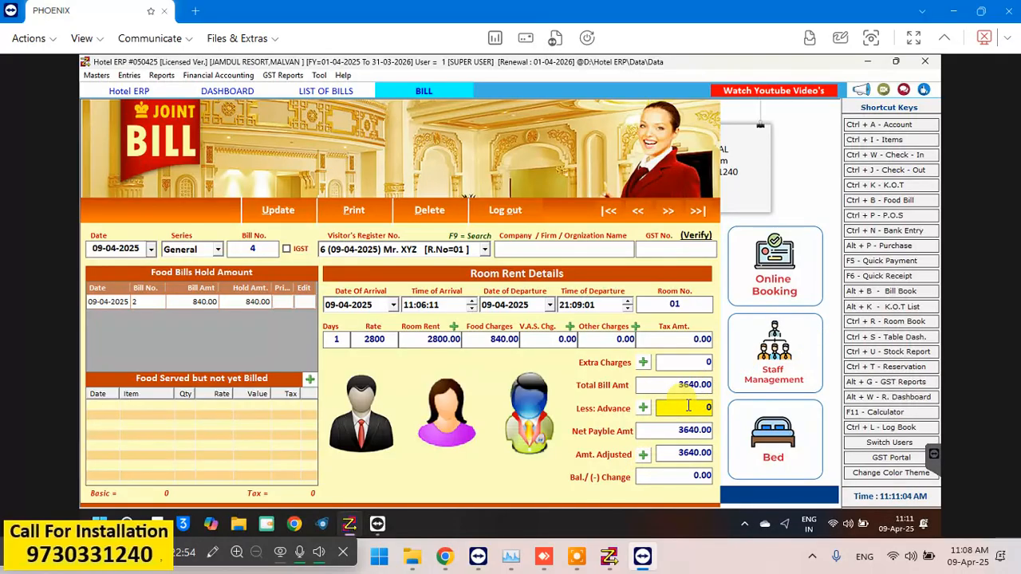
click(641, 455)
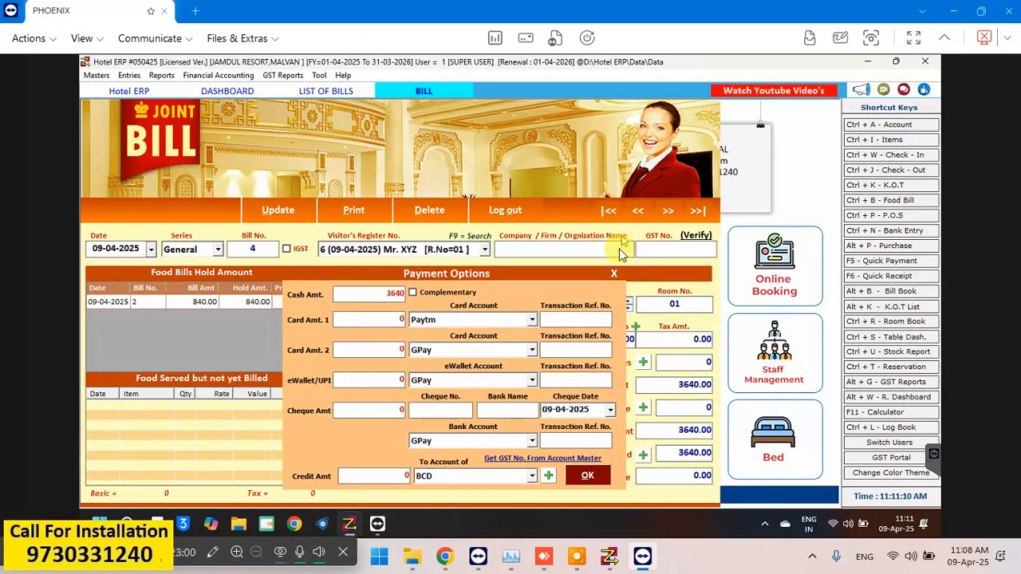
click(613, 276)
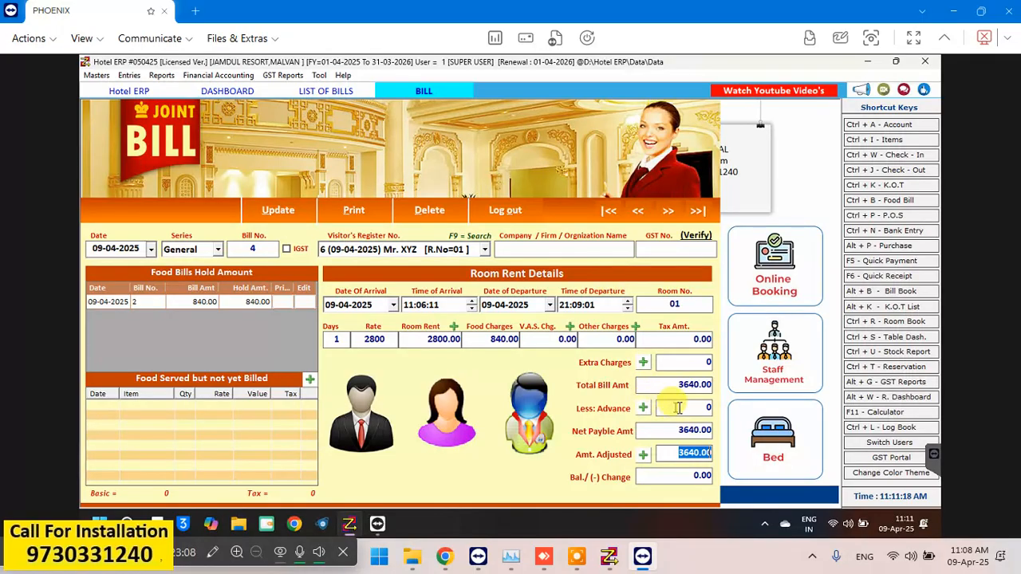
key(ctrl+k)
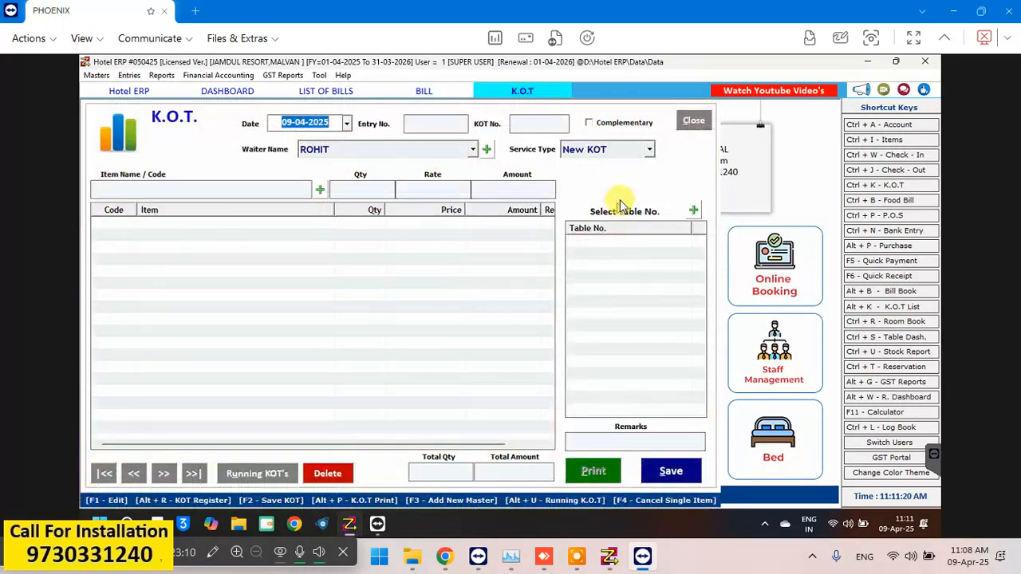
click(691, 121)
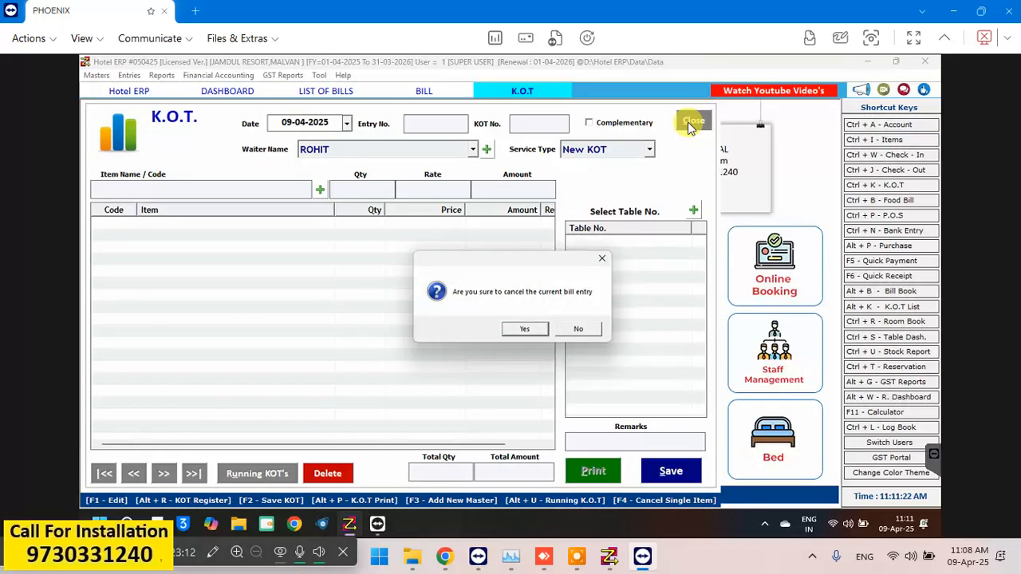
click(527, 328)
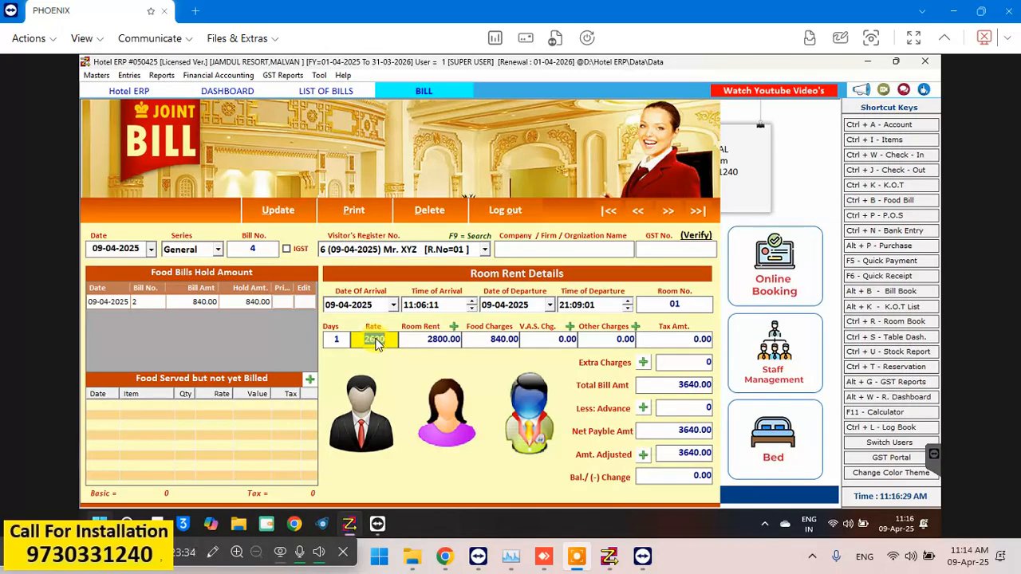
Step: Change the room rate on bill 4 to 2000 and continue through the charges to the payment options
click(408, 341)
click(389, 339)
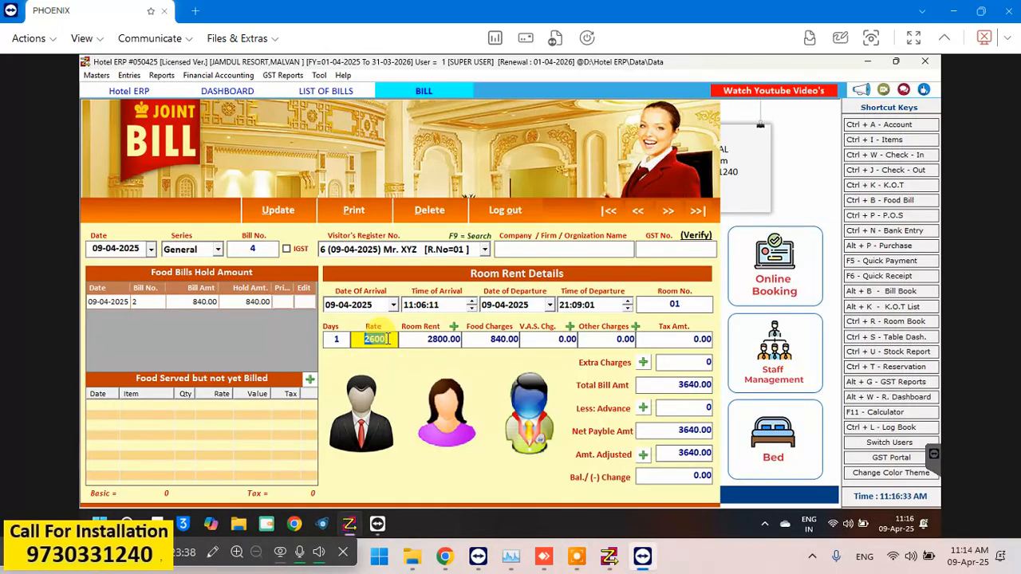
text(2000)
key(Return)
key(Return)
key(Return)
key(Return)
key(Return)
key(Return)
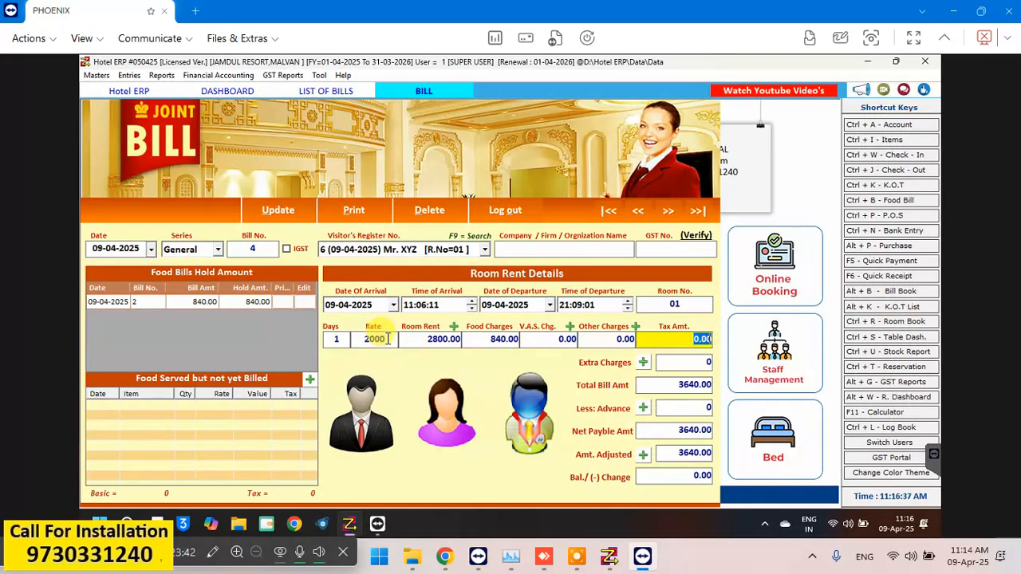
key(Return)
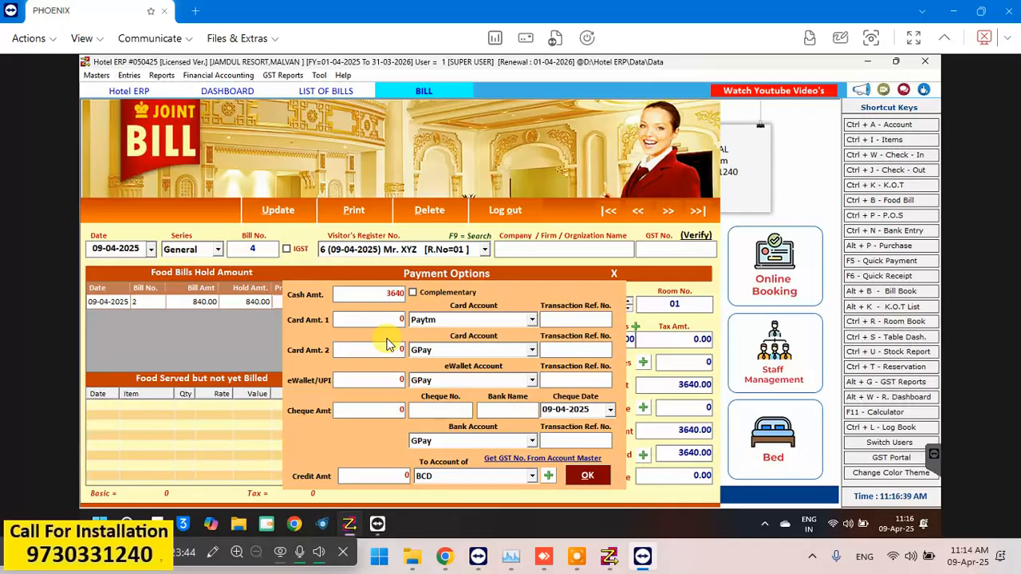
key(Return)
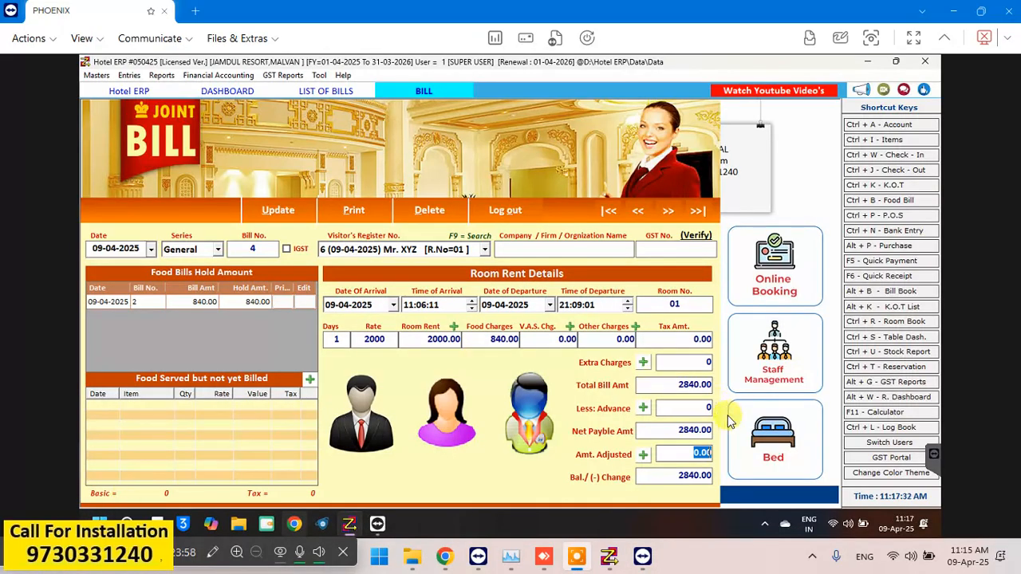
Step: Try to change the room rate on bill 4 to 2500 and continue through the charge fields
click(384, 339)
click(432, 342)
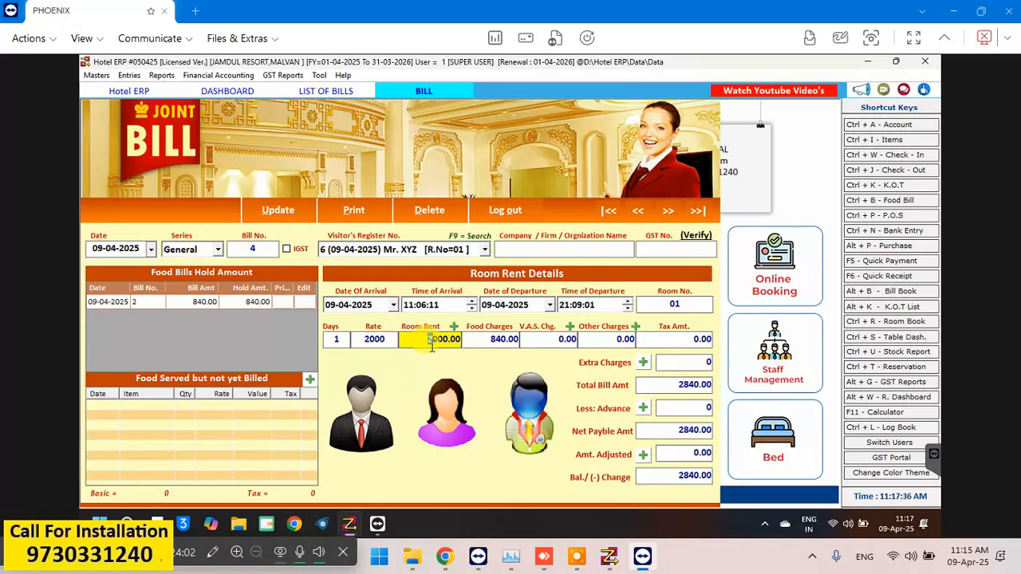
click(384, 342)
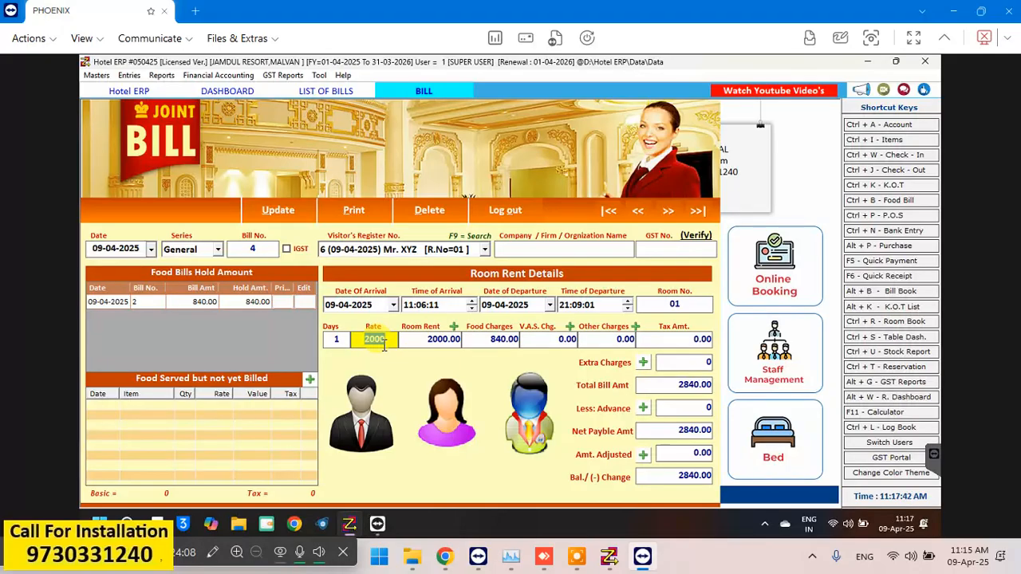
text(2500)
key(Return)
key(Return)
key(Return)
key(Return)
key(Return)
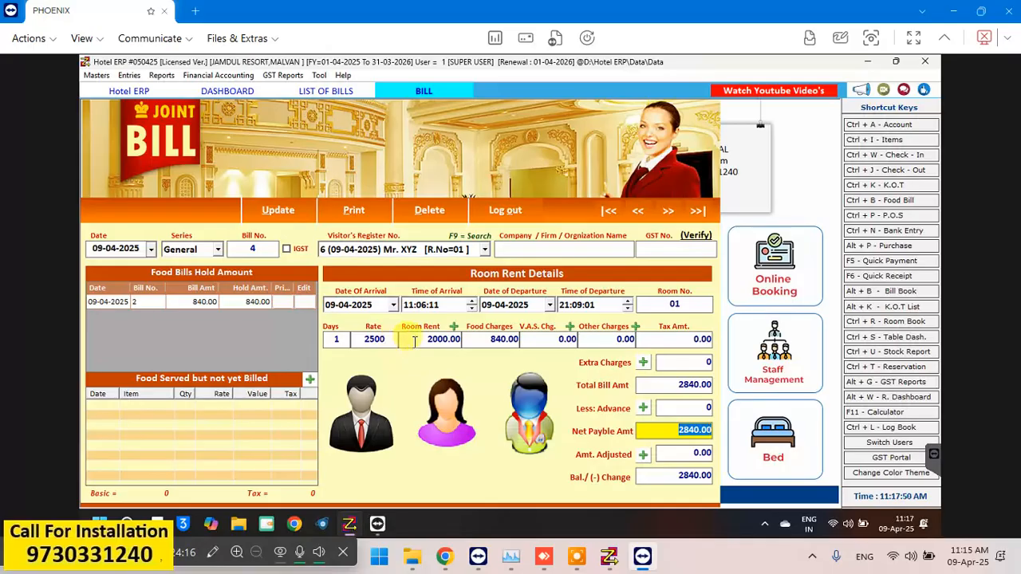
Step: View the room rent breakdown of bill 4, close it, and leave the bill without updating it
double_click(454, 336)
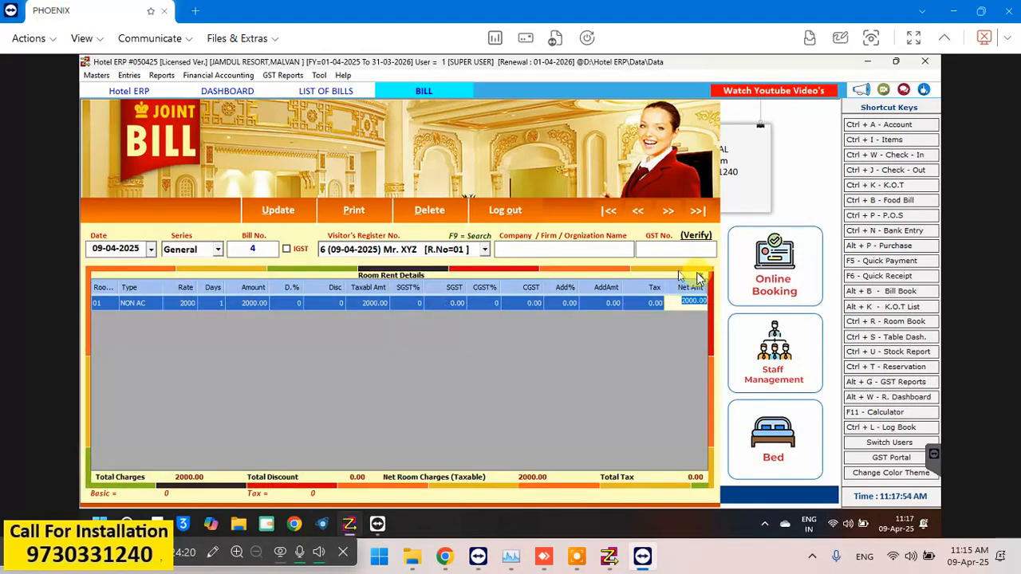
key(Escape)
key(Escape)
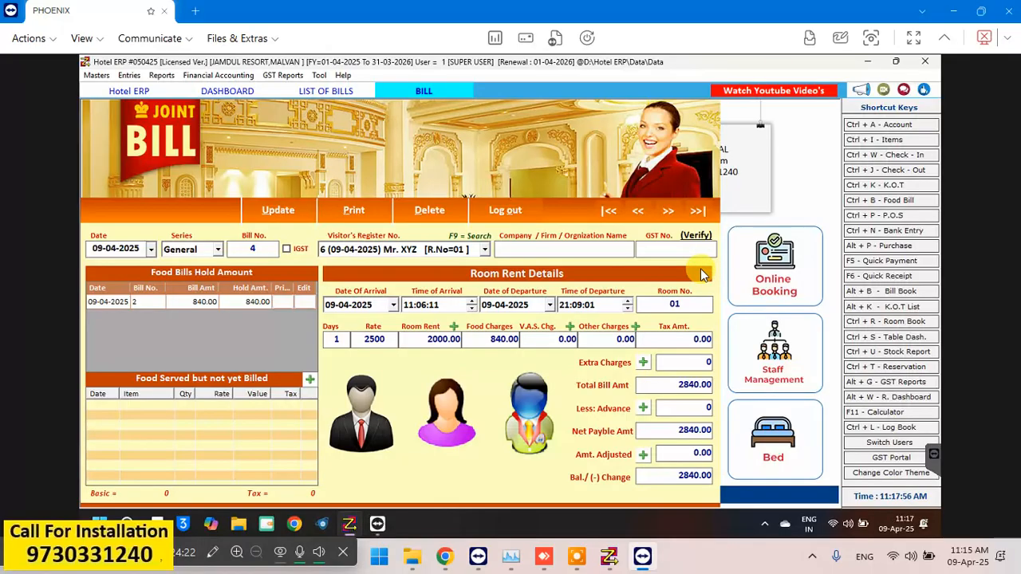
key(Return)
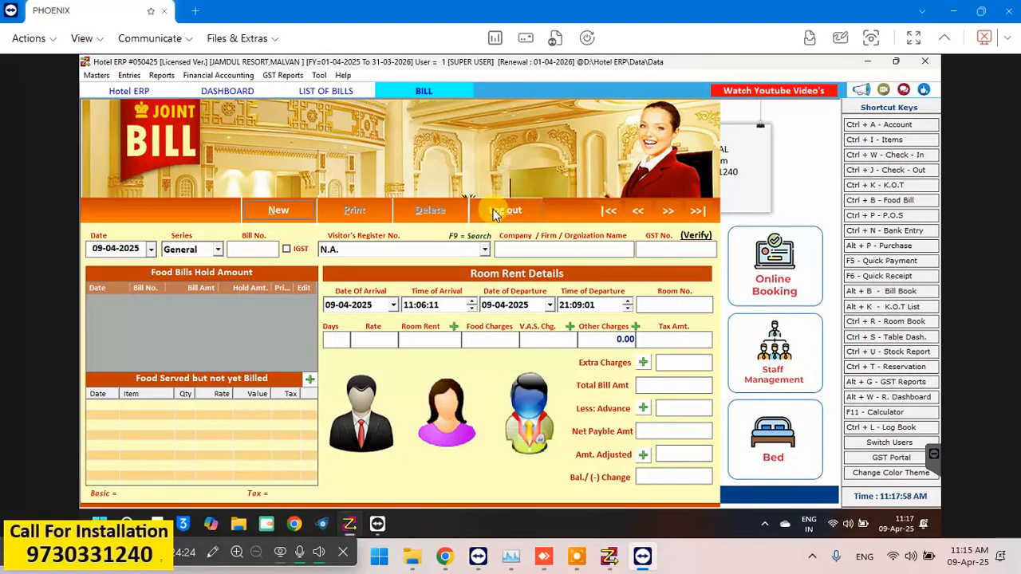
Step: Browse the saved bills from the first one and reopen bill 4 for room 01 to check its amounts
click(667, 210)
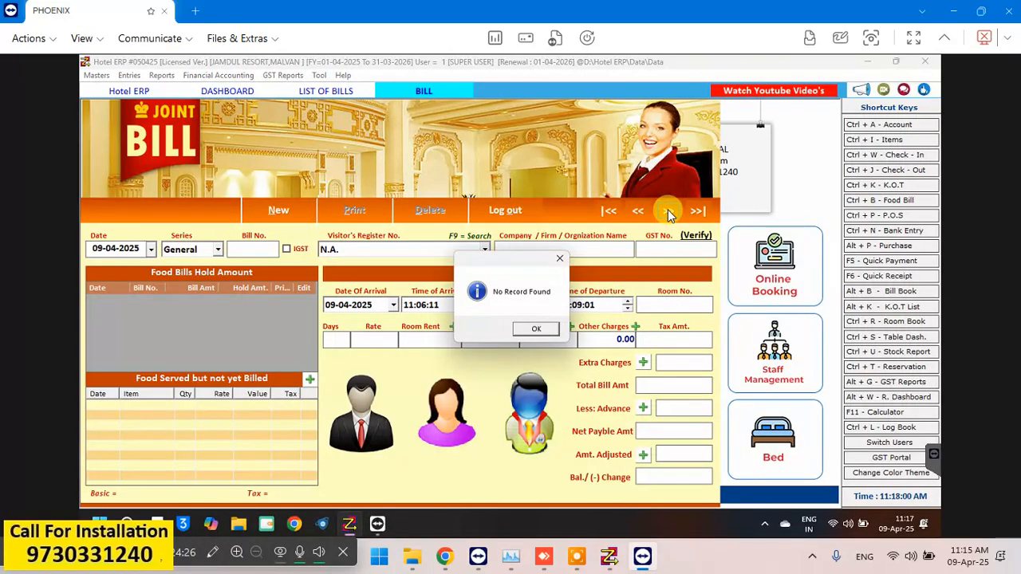
click(548, 334)
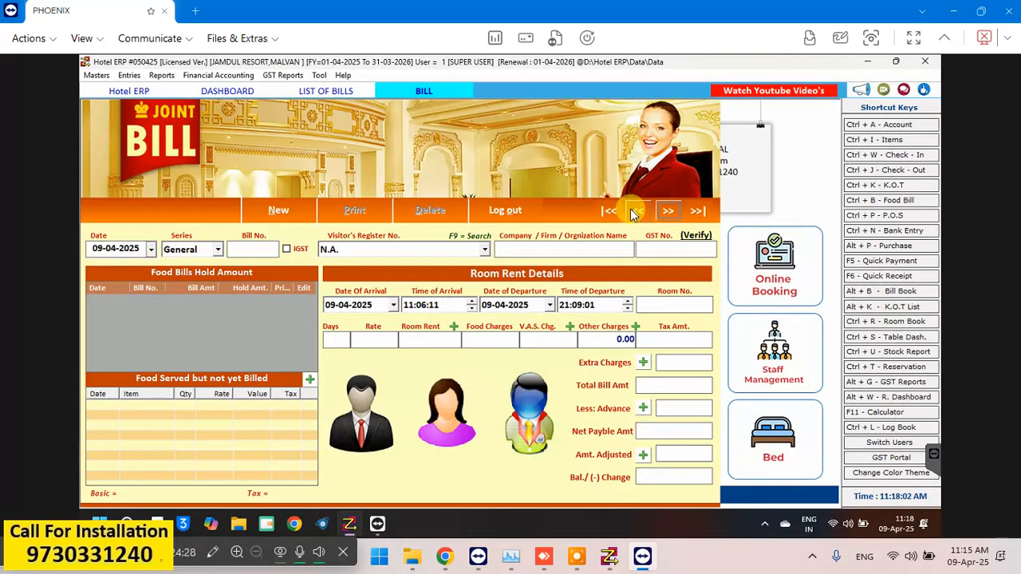
click(639, 211)
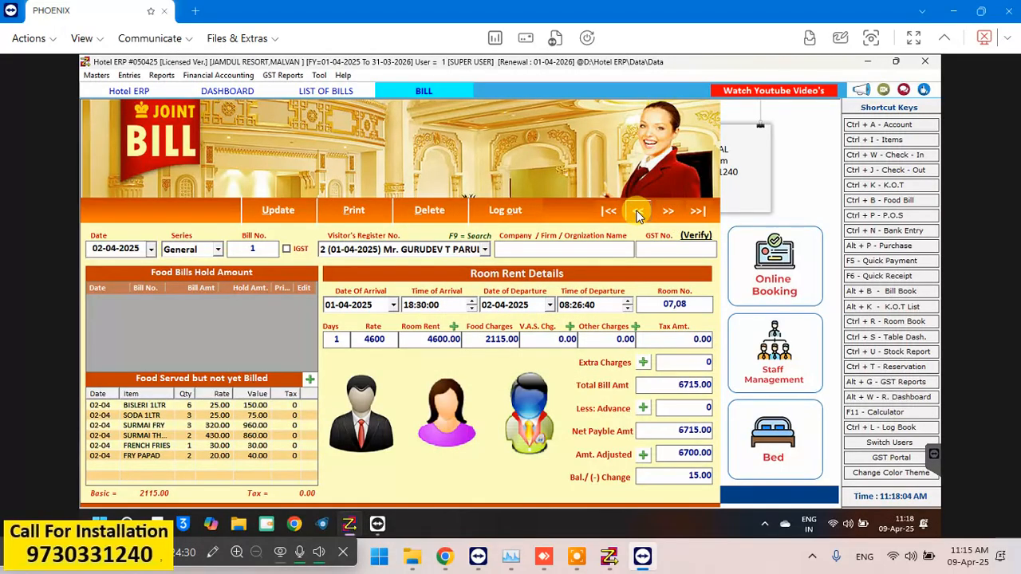
click(641, 212)
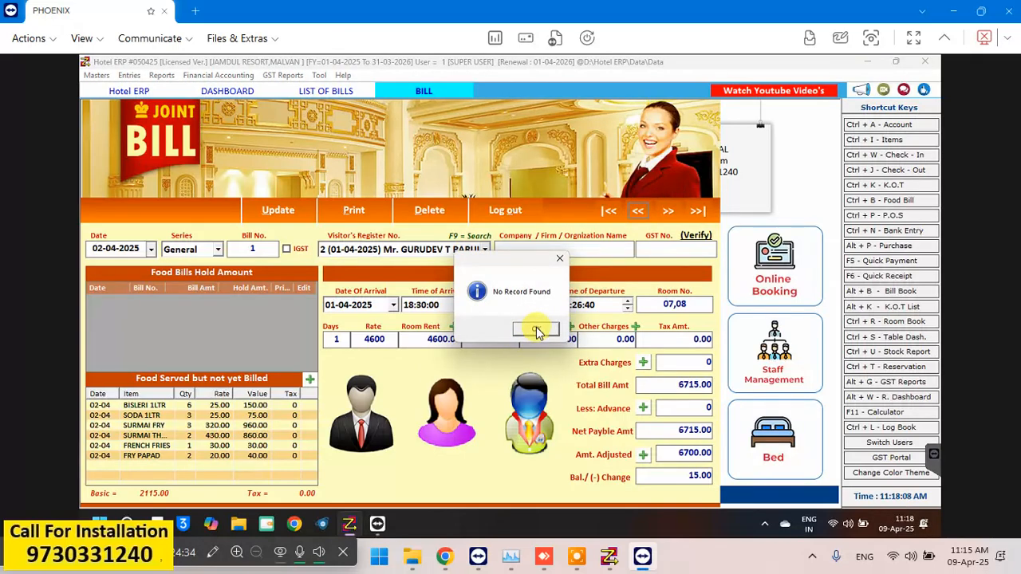
click(539, 329)
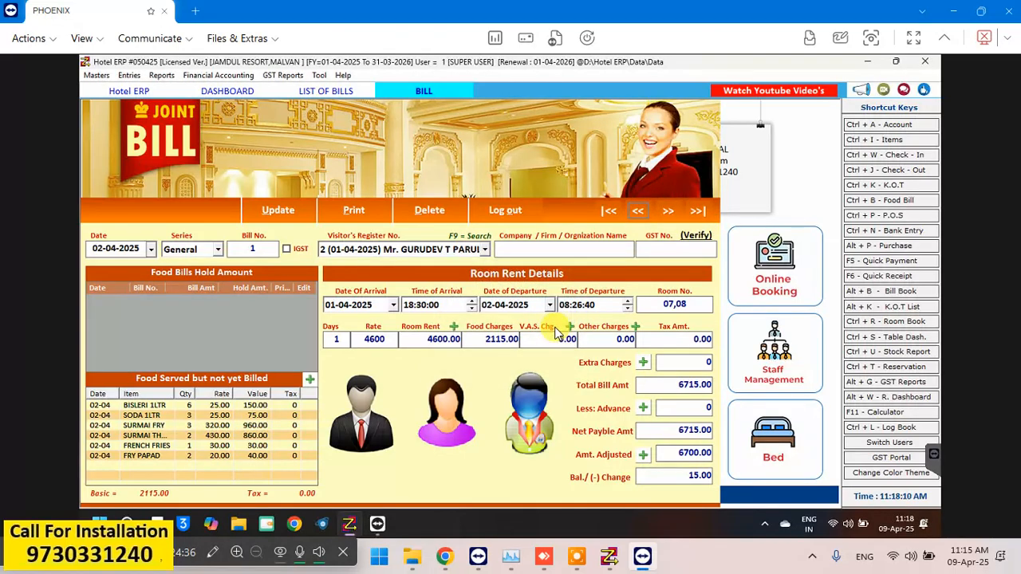
click(665, 212)
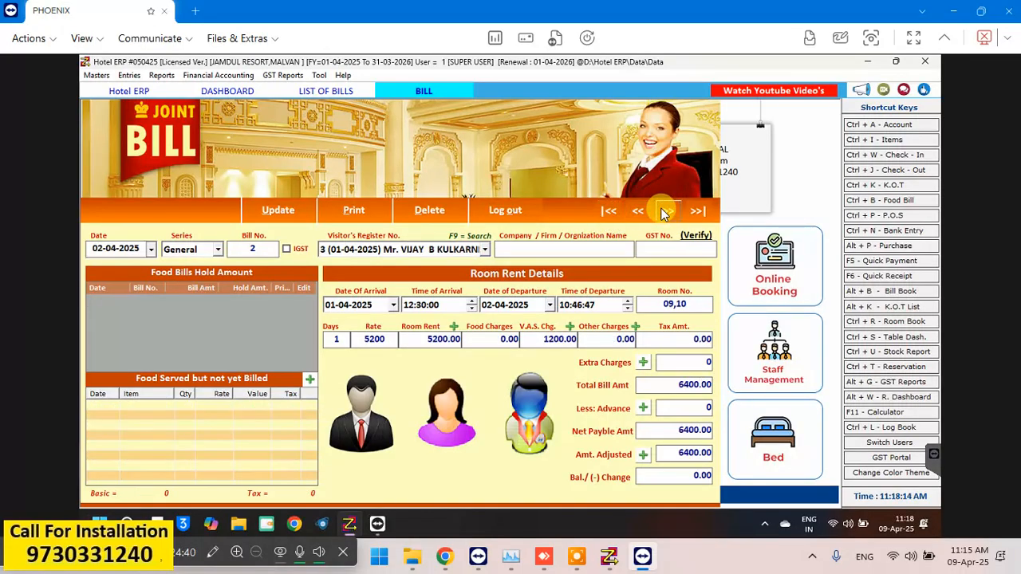
click(665, 212)
click(662, 212)
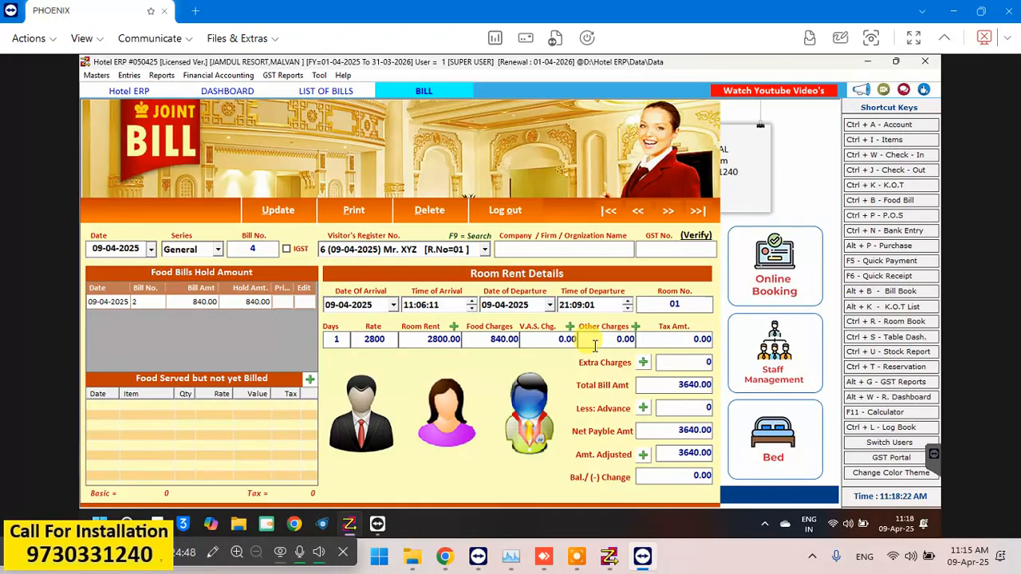
Step: Apply a discount amount of 800 to room 01 in the room rent breakdown of bill 4
click(456, 335)
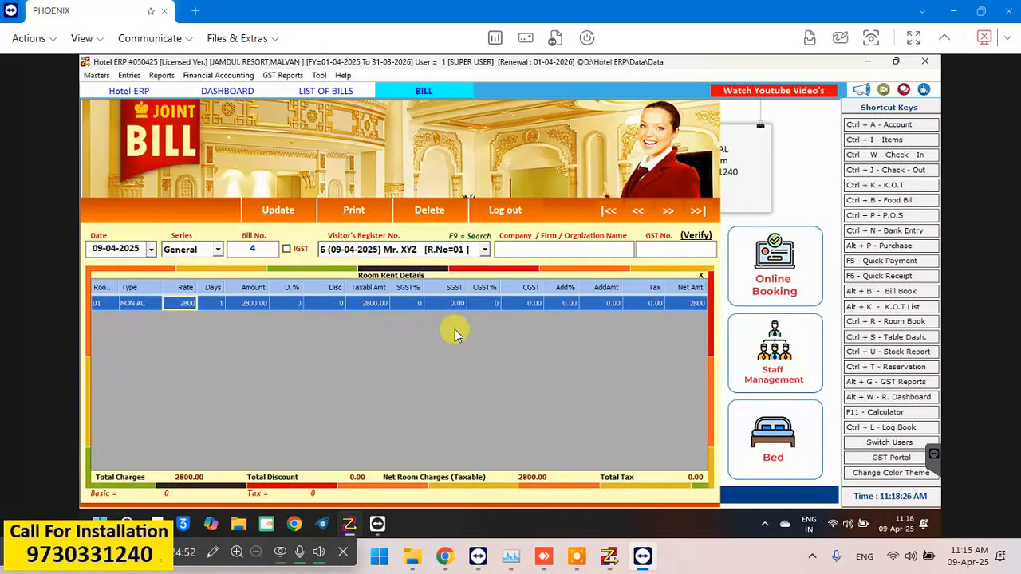
key(Return)
key(Return)
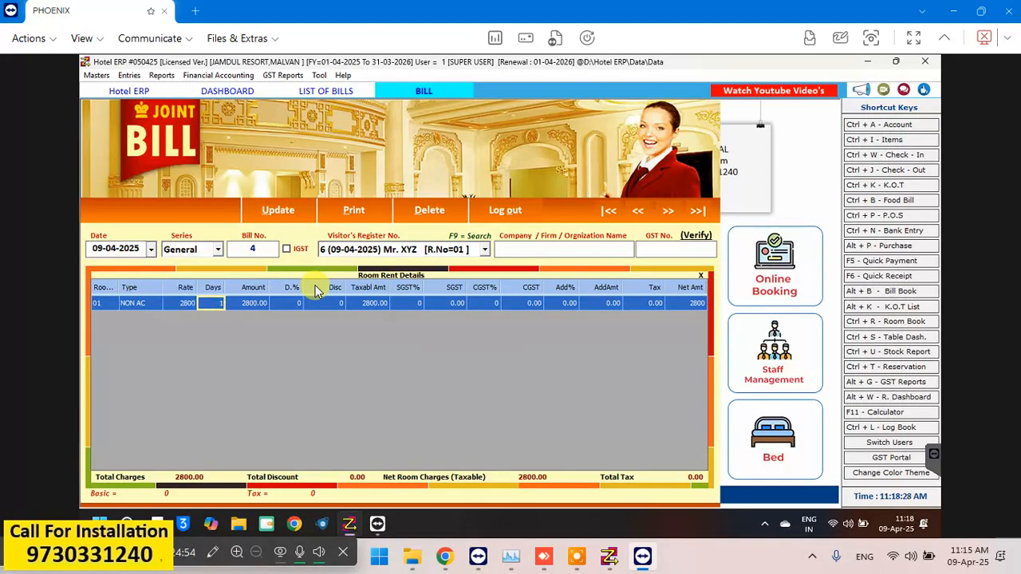
key(Return)
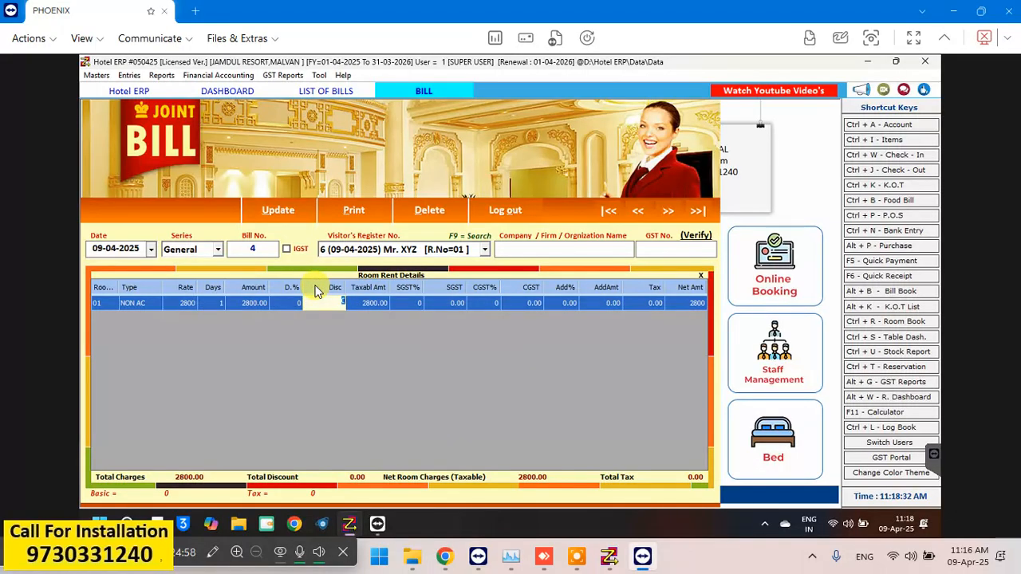
text(800)
key(Return)
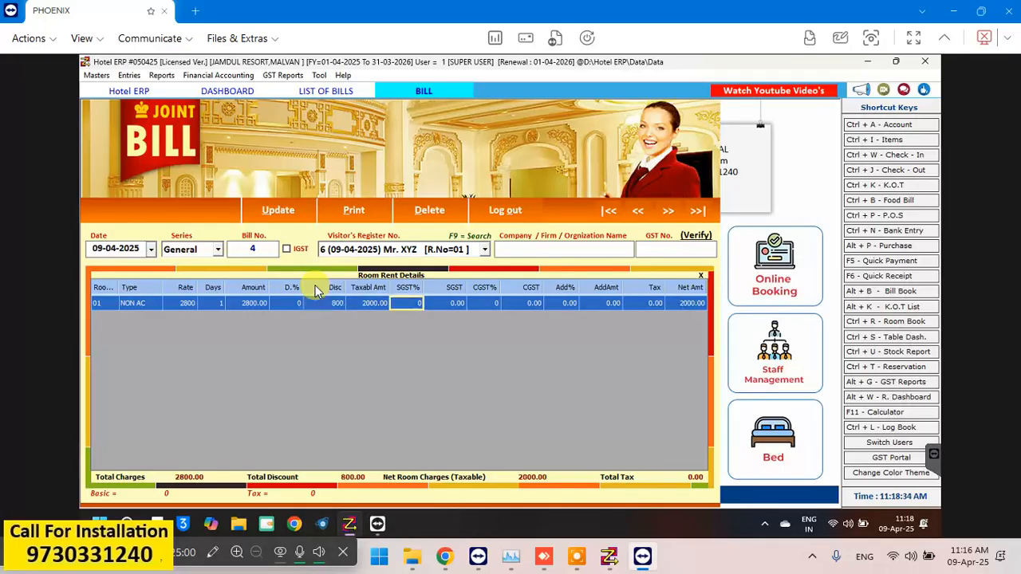
key(Return)
key(Return)
key(Return)
key(Return)
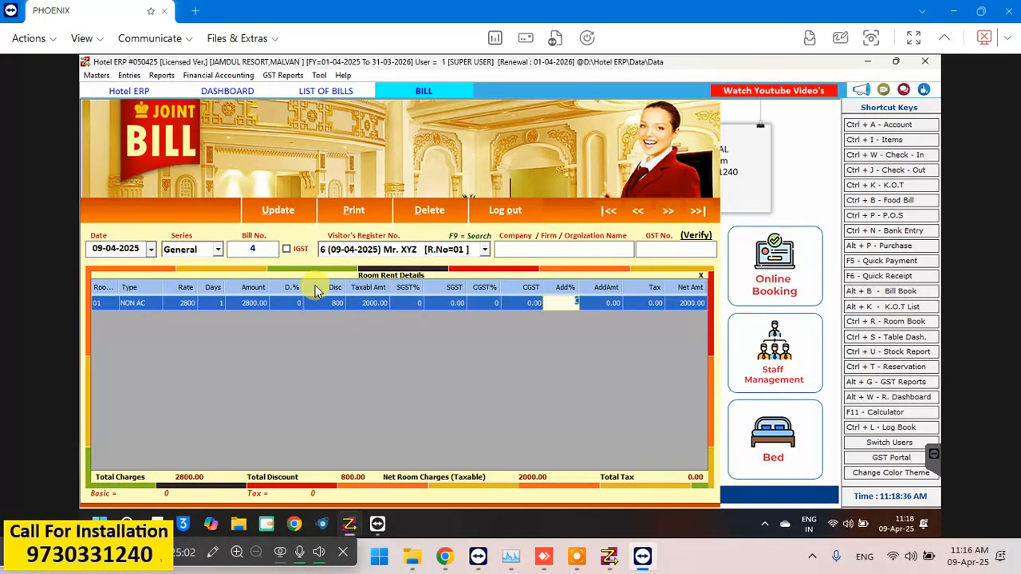
key(Return)
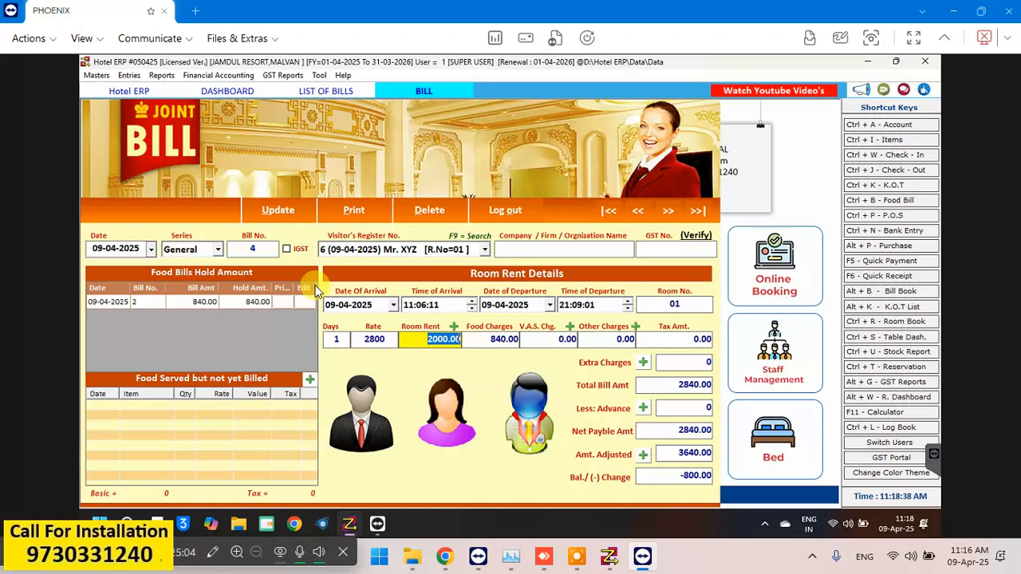
Step: Continue through the charges of bill 4 and clear the cash amount in its payment options
key(Return)
key(Return)
key(Return)
key(Return)
key(Return)
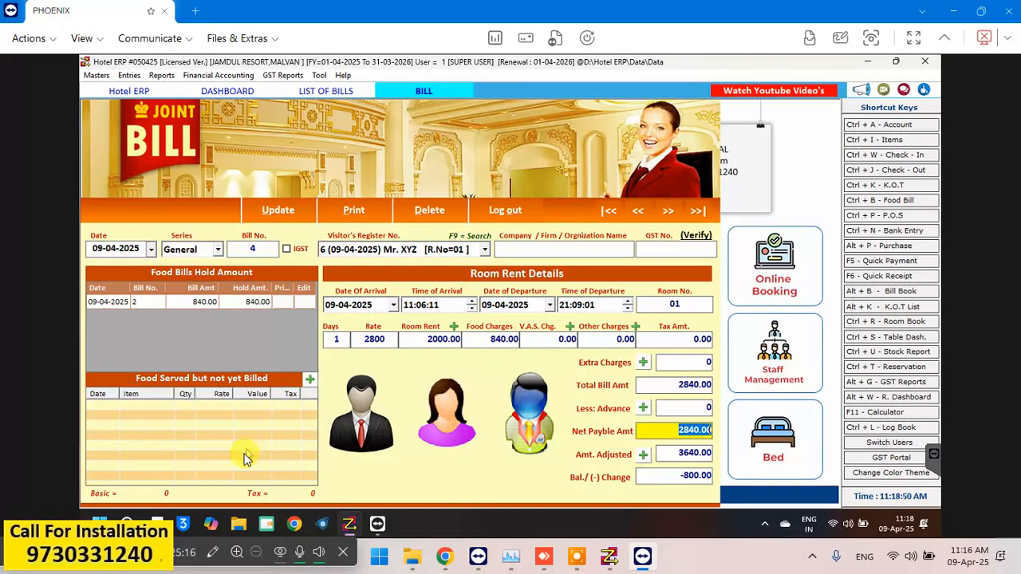
click(643, 455)
key(Delete)
key(Delete)
key(Delete)
key(Delete)
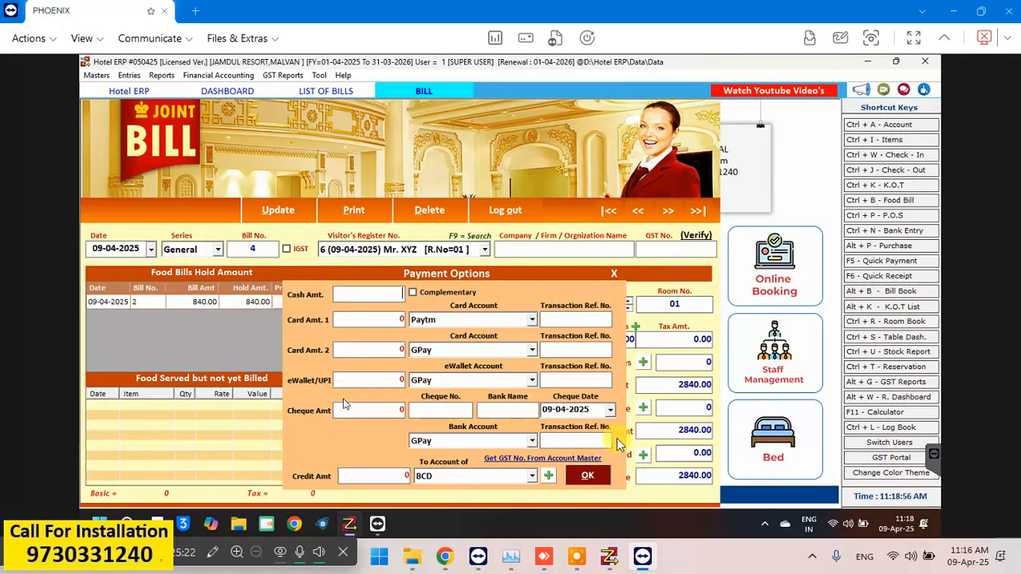
click(588, 477)
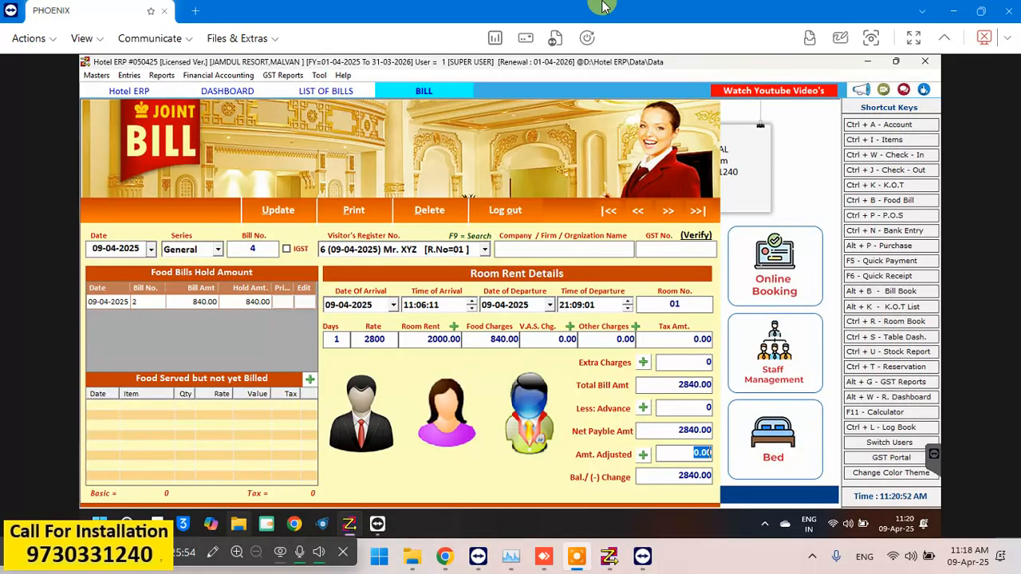
Step: Save the changes to bill 4 and acknowledge the confirmation
click(287, 214)
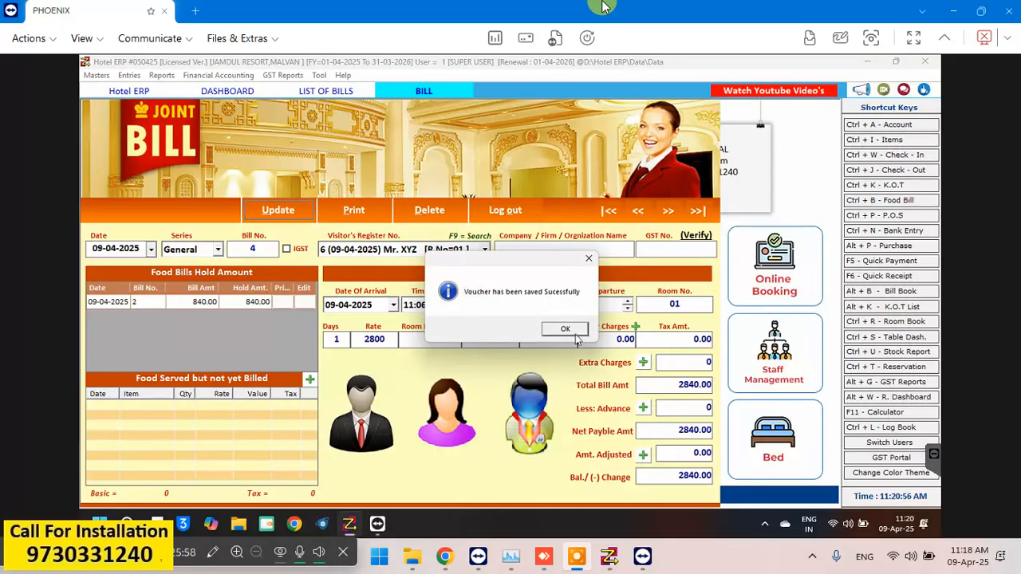
click(577, 329)
click(563, 328)
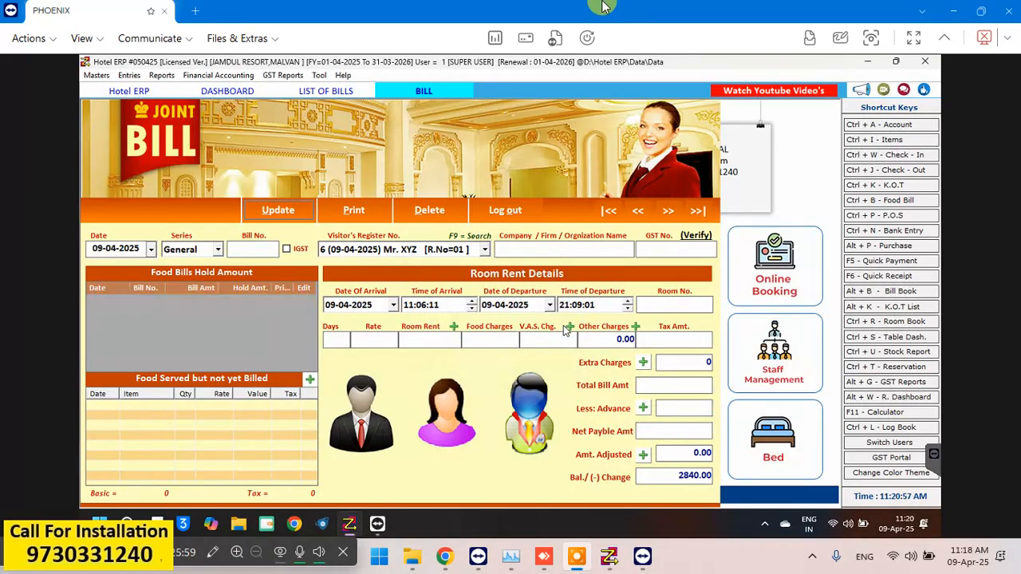
Step: Open the reservations list and start a new reservation
click(130, 76)
click(169, 91)
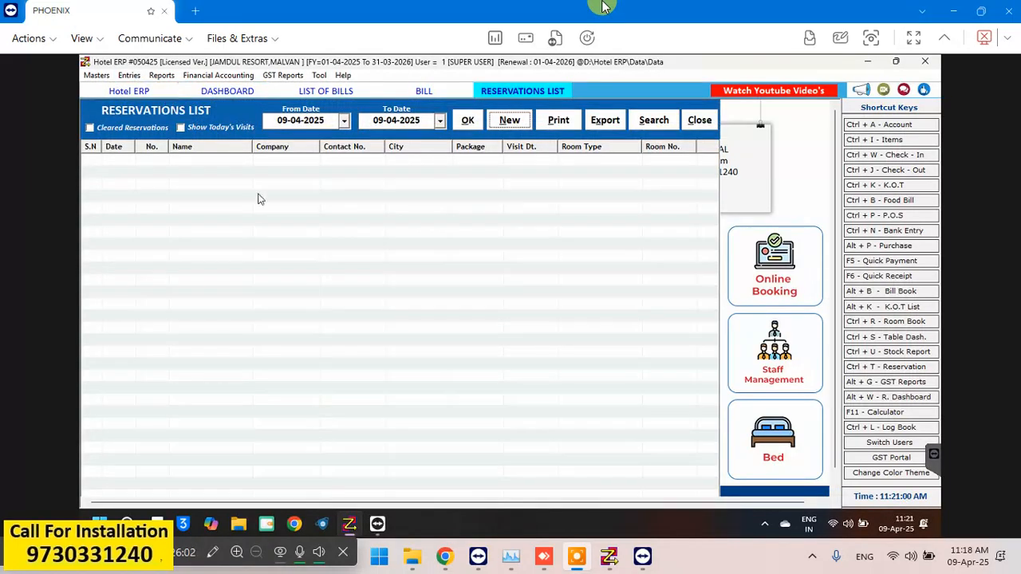
click(508, 124)
key(Tab)
key(Tab)
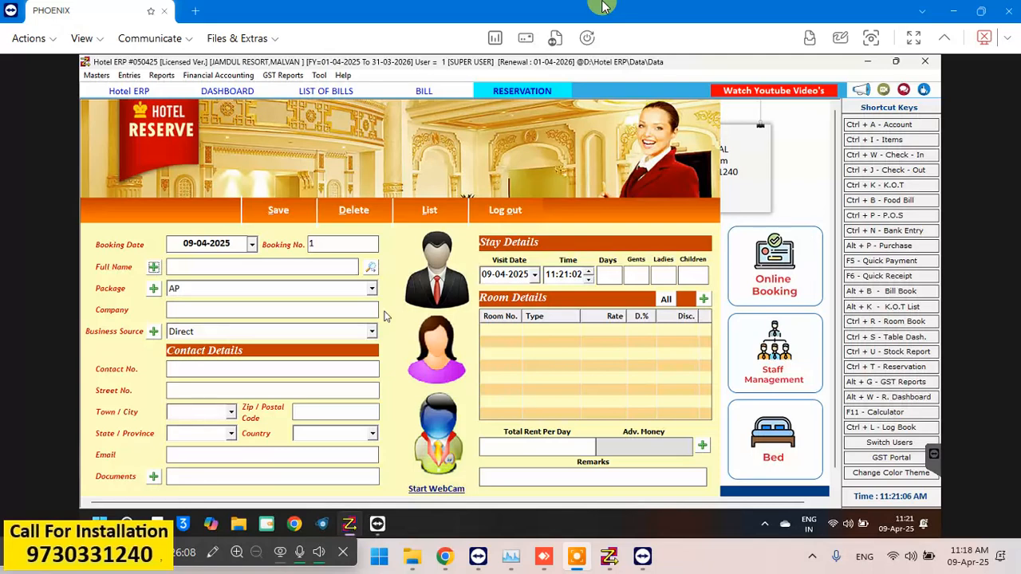
click(190, 369)
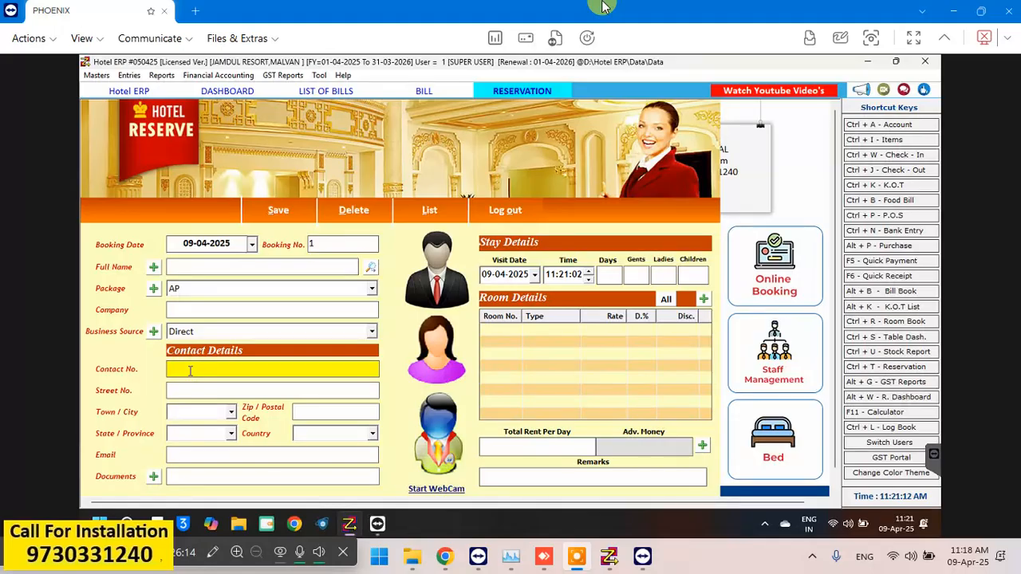
text(97)
key(BackSpace)
key(BackSpace)
Step: Open the items list, export it to Excel, and switch to the exported workbook
click(896, 139)
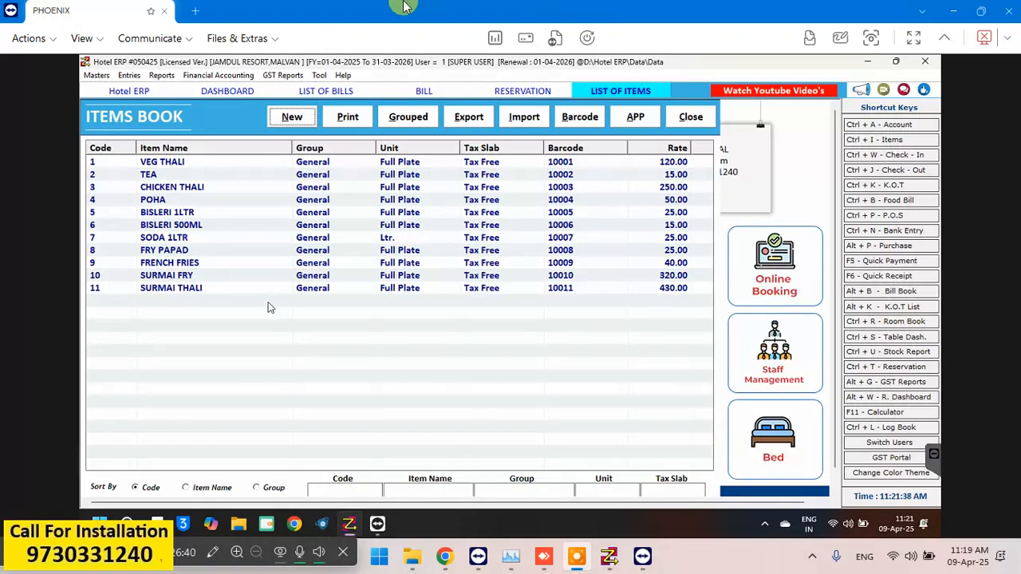
click(470, 120)
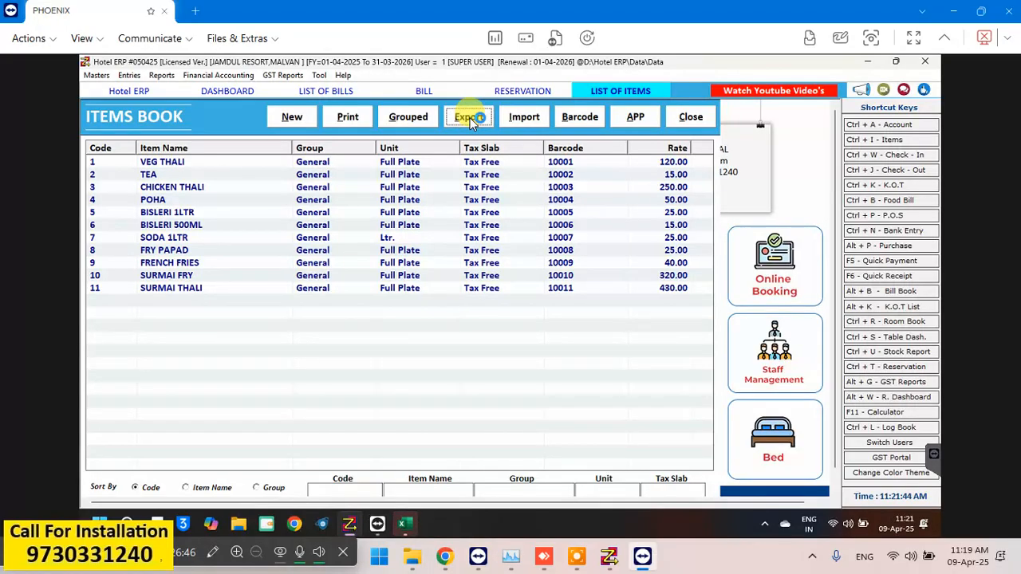
click(405, 523)
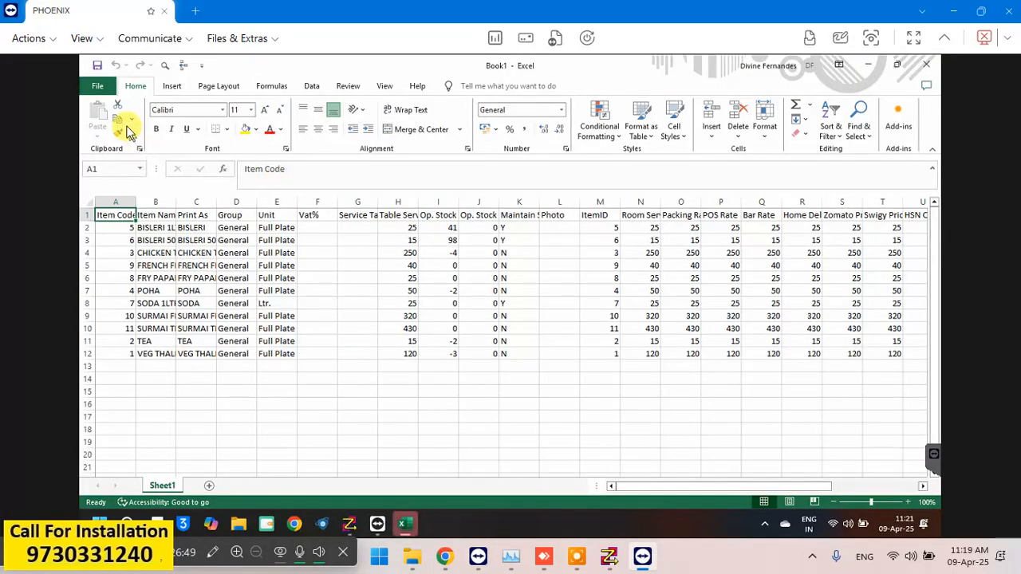
Step: Save the exported workbook as ITEM LIST on the New Volume (D:) drive
click(107, 87)
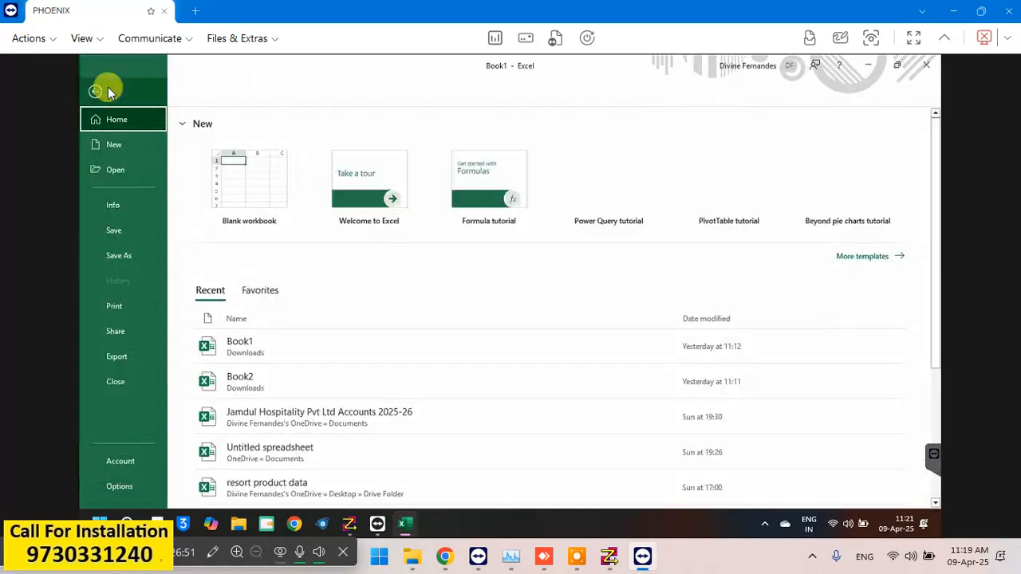
click(119, 257)
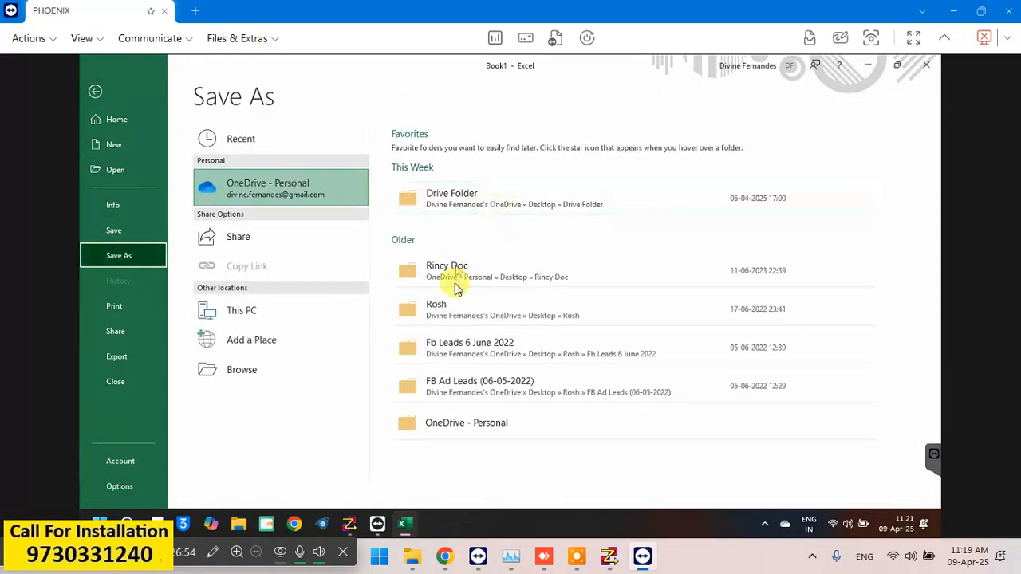
click(503, 206)
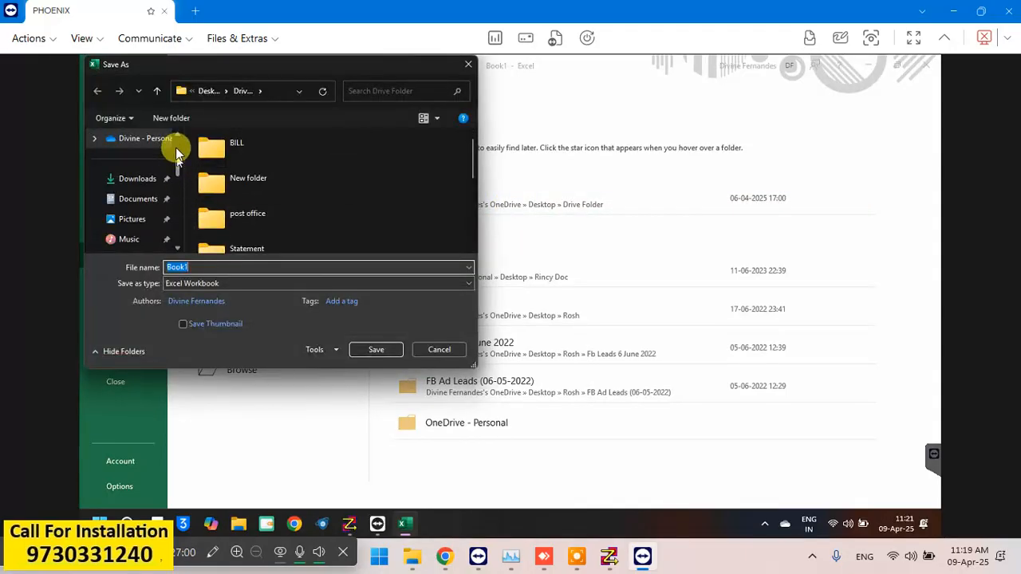
scroll(176, 145, up, 1)
scroll(177, 151, down, 1)
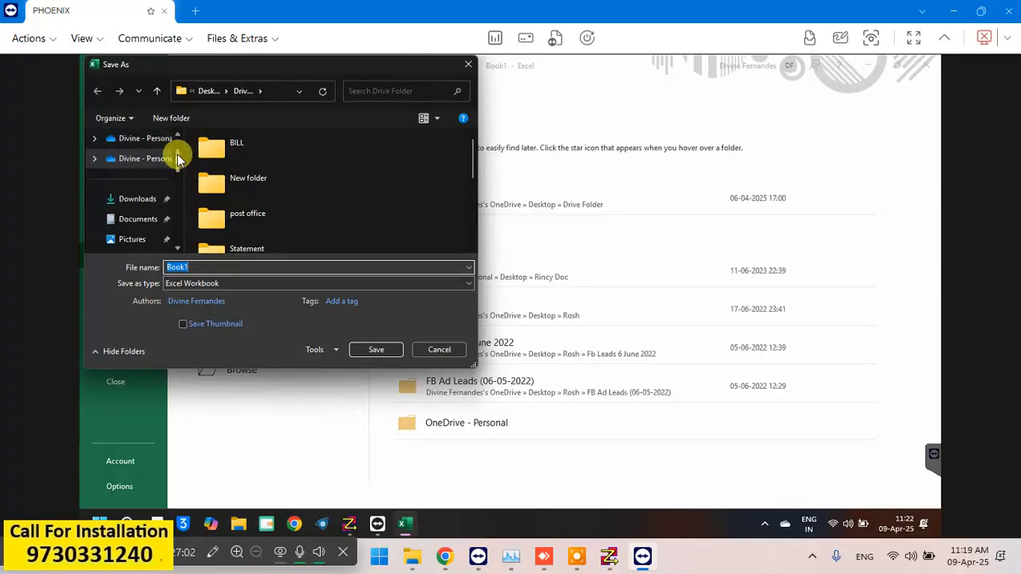
drag(178, 153, 168, 106)
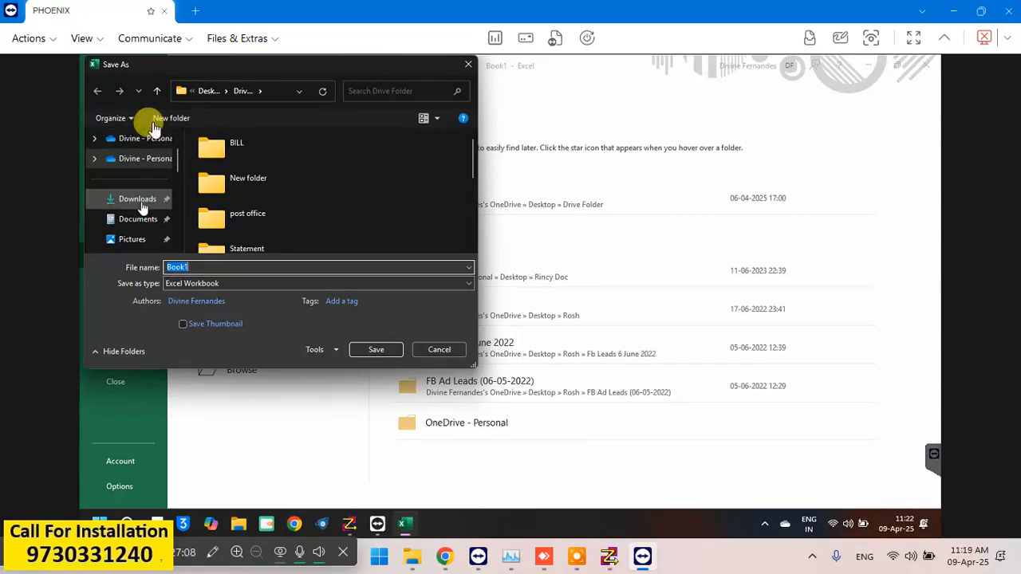
scroll(140, 199, down, 5)
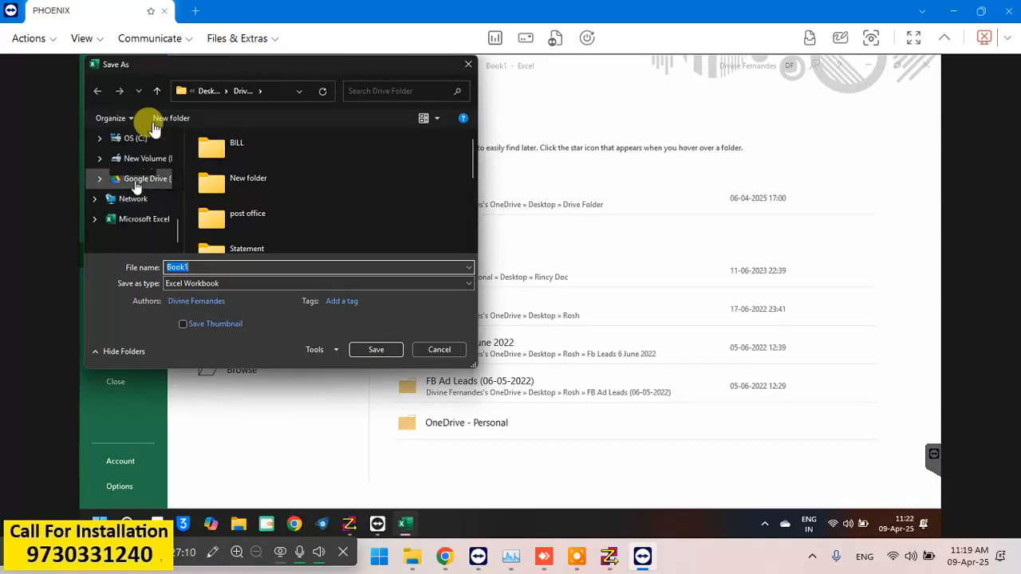
click(142, 160)
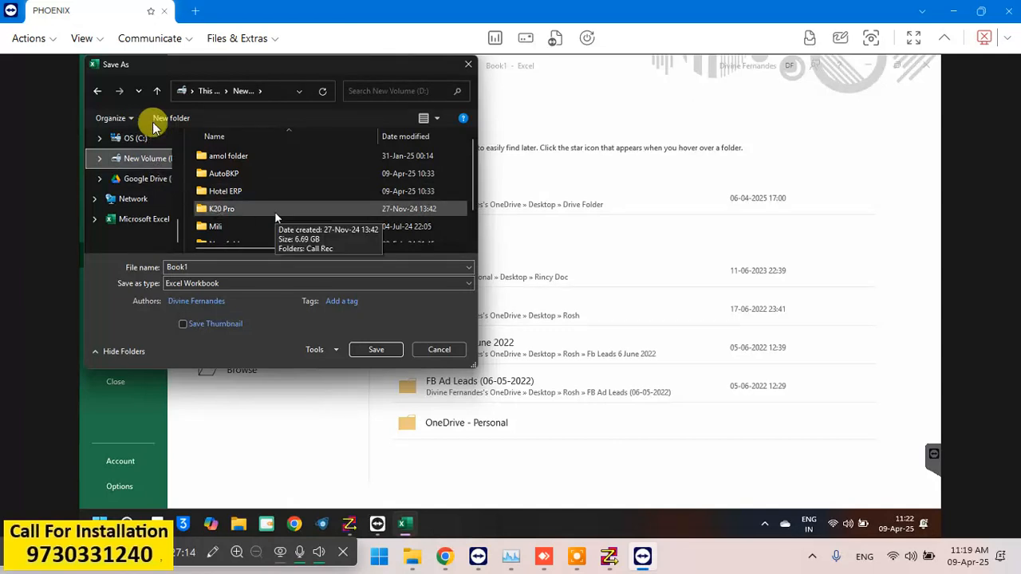
click(232, 266)
text(ITEM LI)
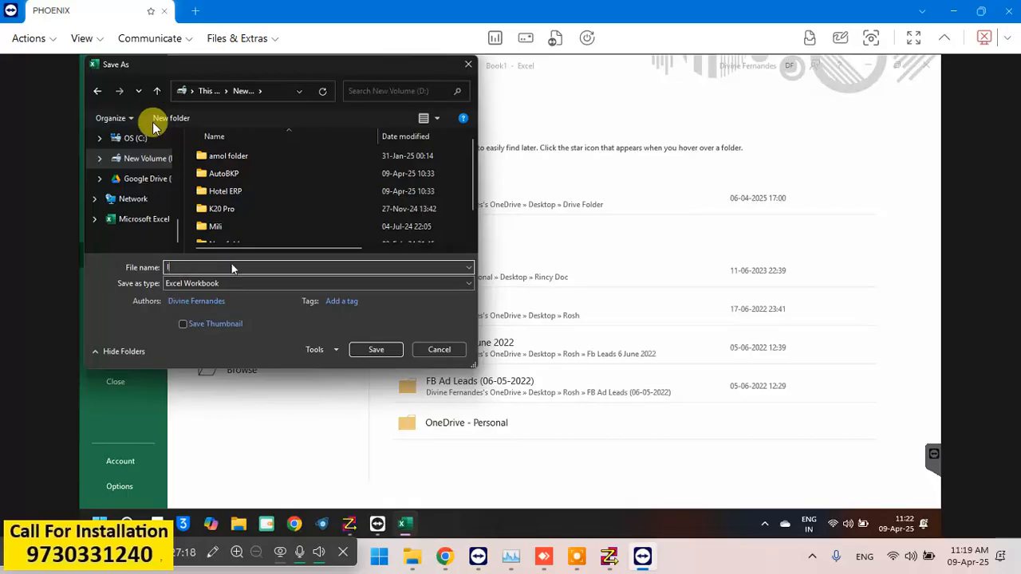
text(ST)
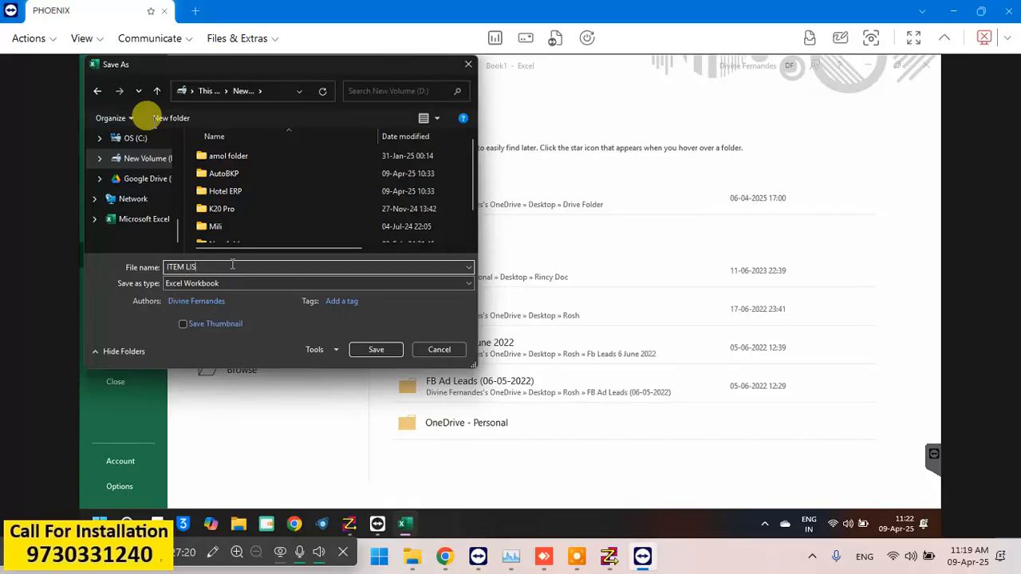
click(376, 349)
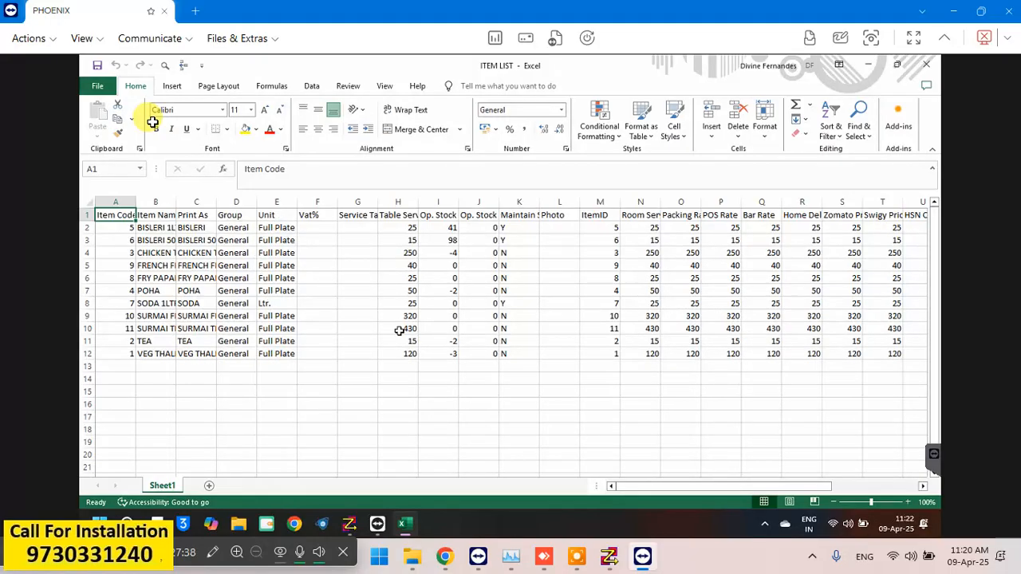
Step: Review the columns of the exported item list and open the Excel data import utility in Hotel ERP's items book
scroll(792, 453, right, 5)
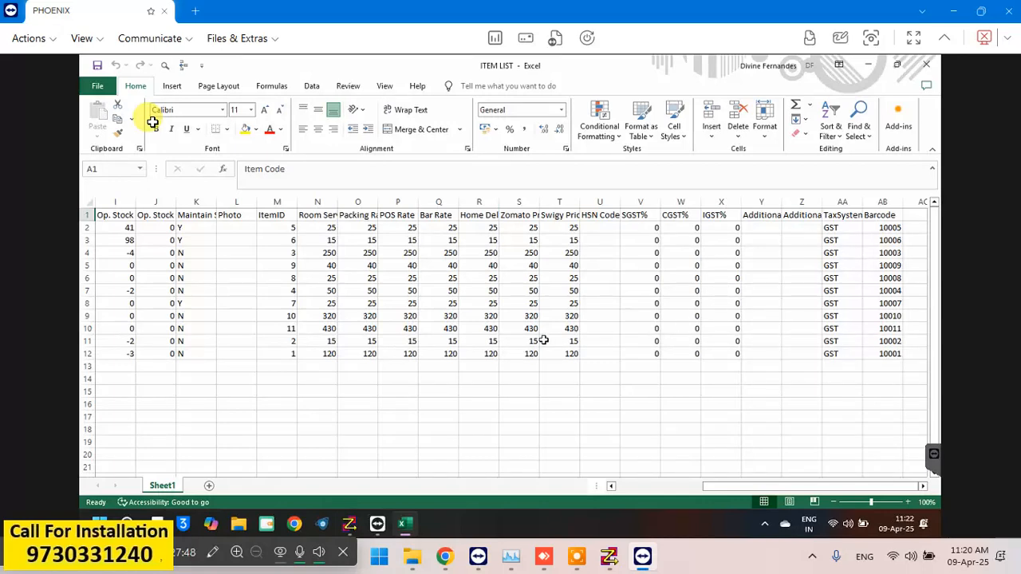
drag(719, 489, 648, 492)
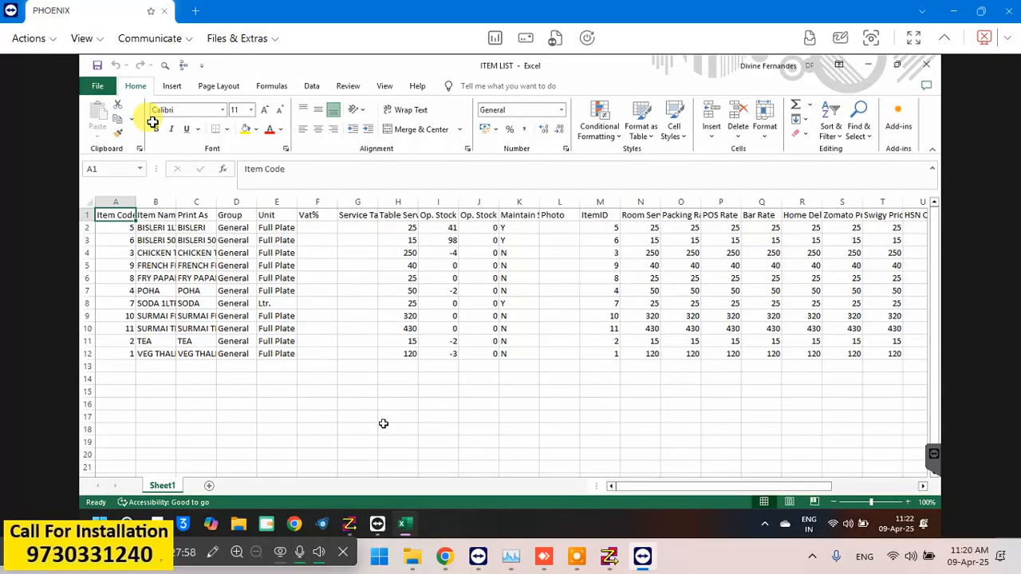
click(354, 525)
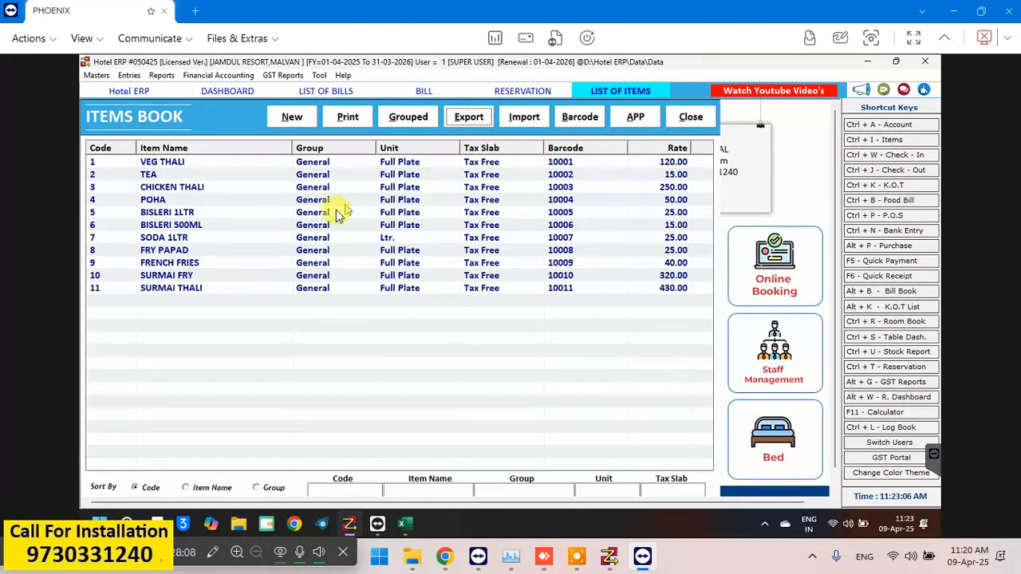
click(525, 120)
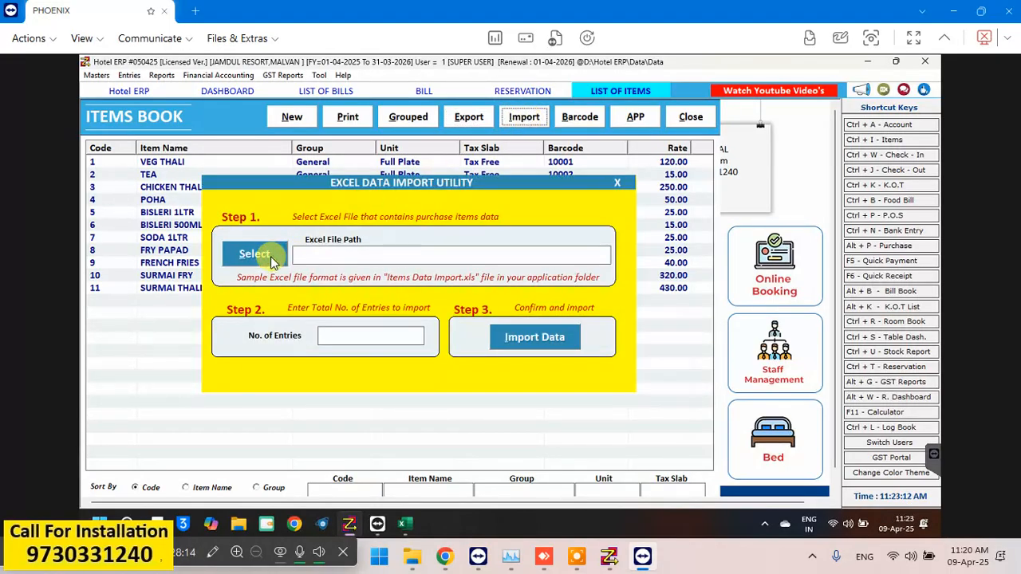
Step: Check the last item row of the ITEM LIST workbook in Excel for the number of entries, and return to Hotel ERP's import utility
click(366, 338)
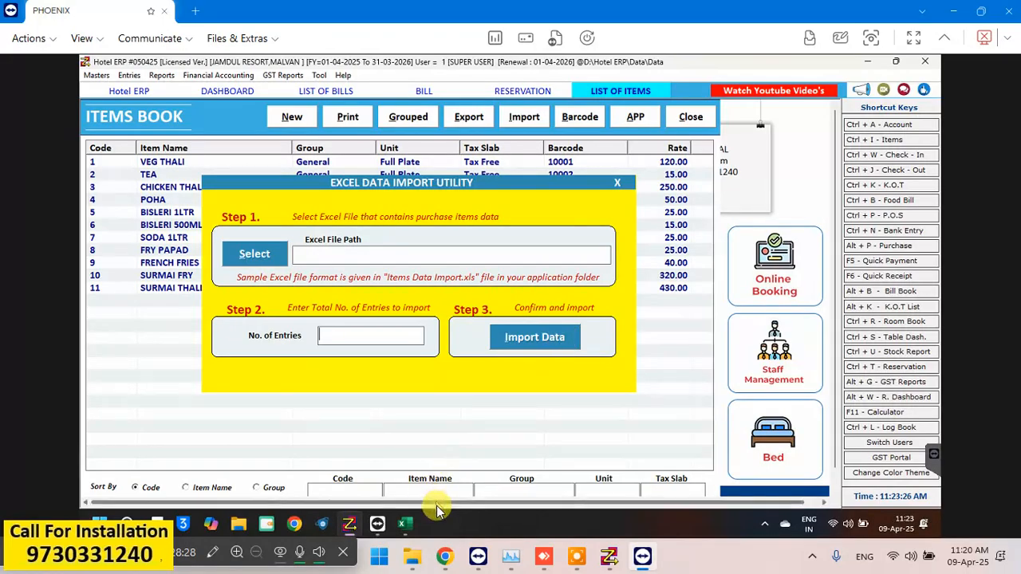
click(409, 528)
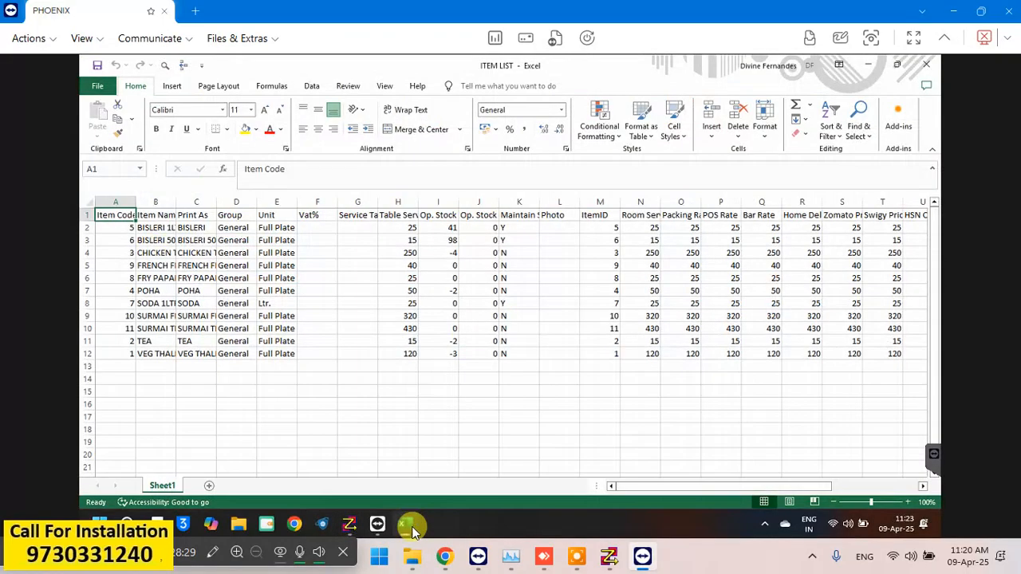
click(116, 359)
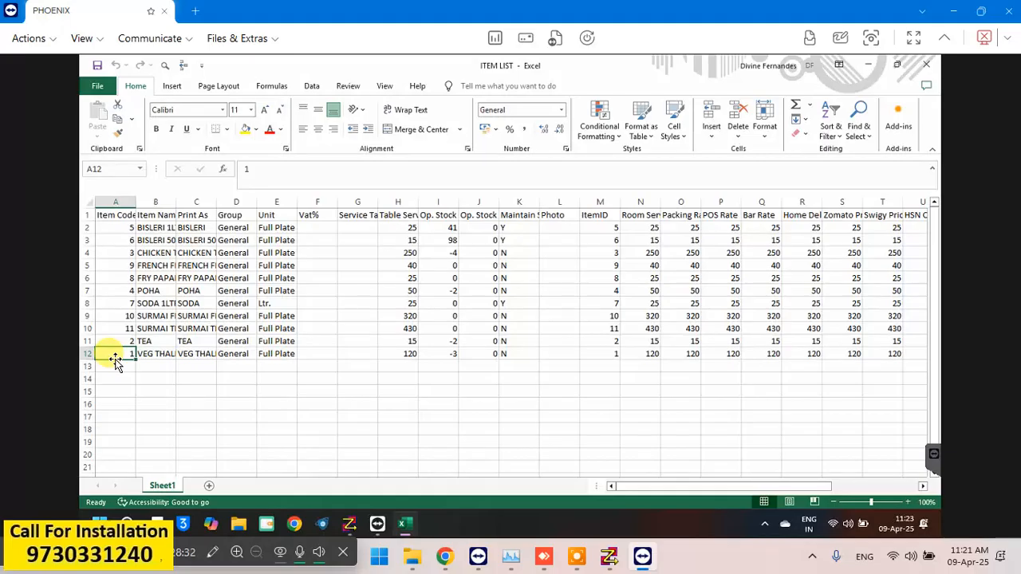
click(355, 527)
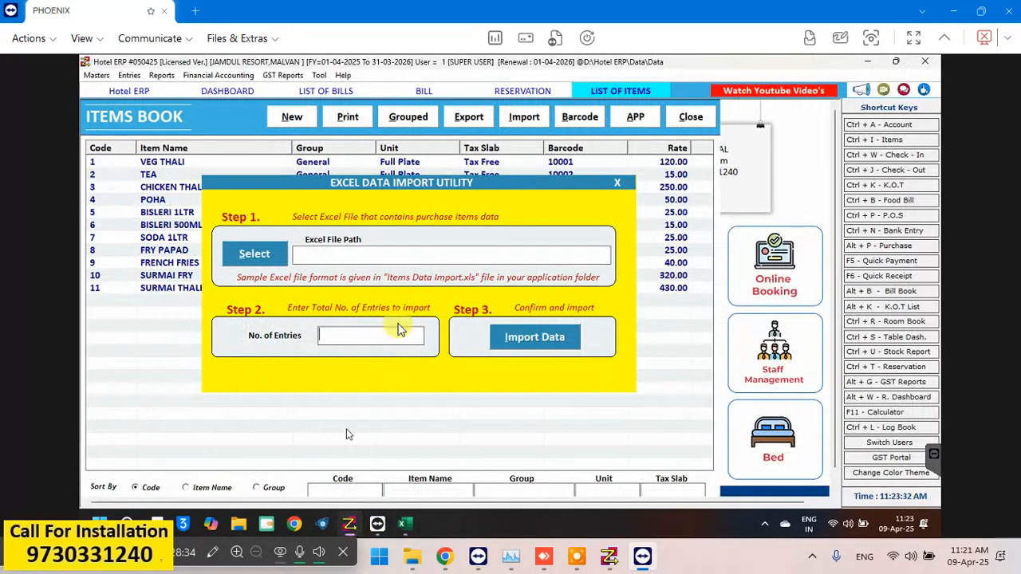
text(12)
key(BackSpace)
key(BackSpace)
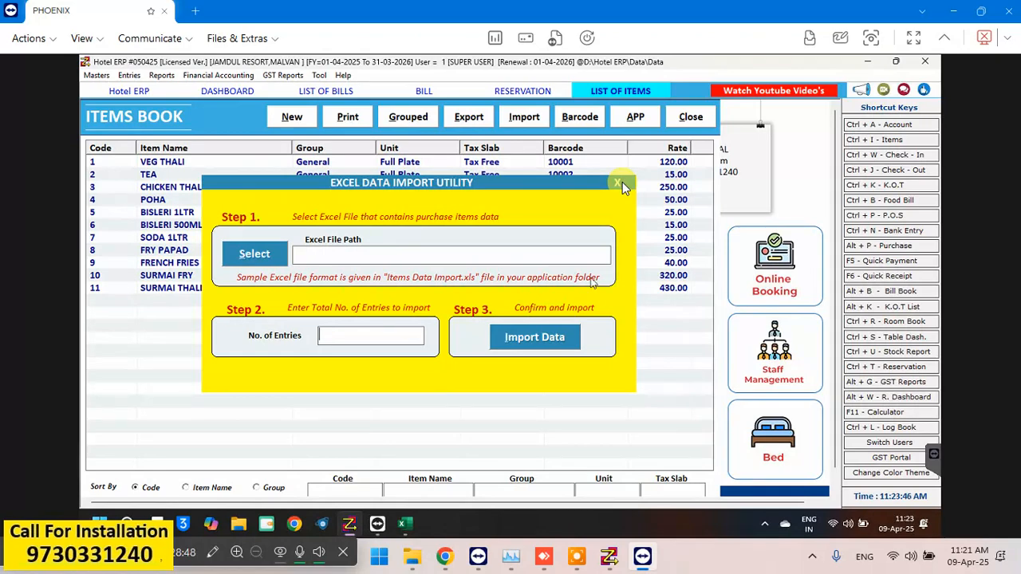
Step: Close the import utility and the open items, reservation and bill screens, cancelling the reservation entry, to return to the room dashboard
key(Escape)
key(Escape)
key(Escape)
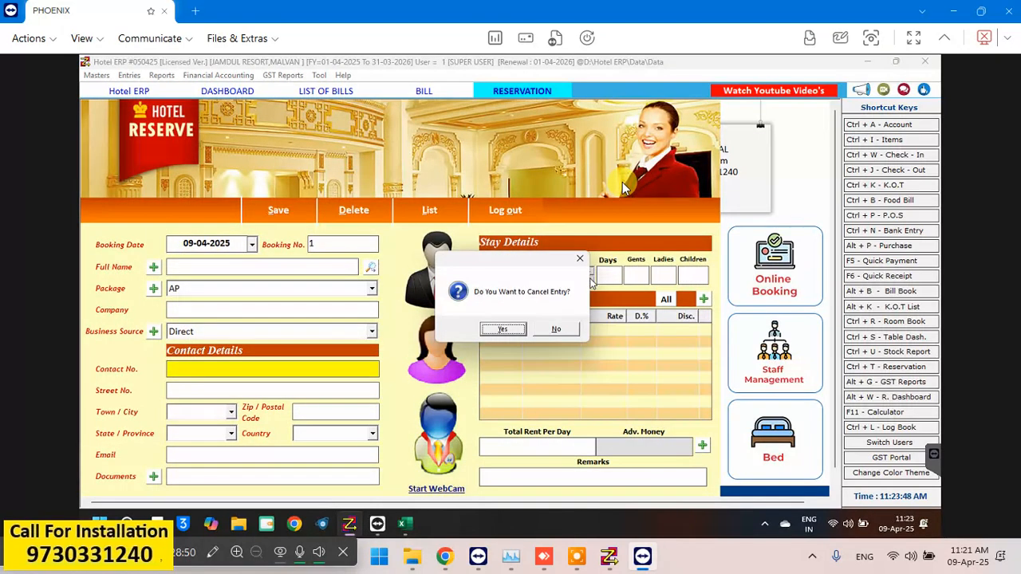
key(Return)
key(Escape)
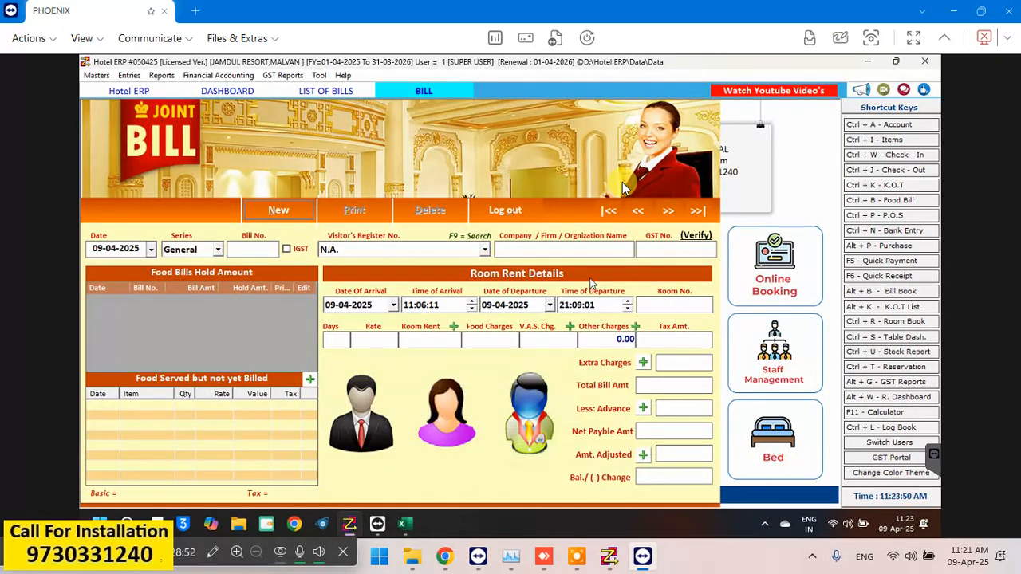
key(Escape)
key(Escape)
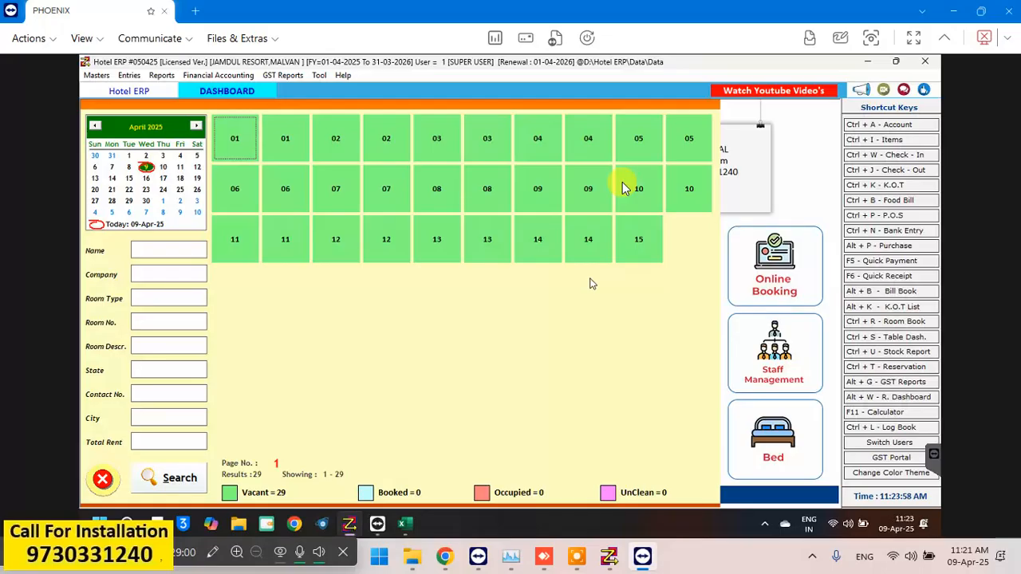
Step: View the Room Type Register for 09-04-2025, and close it together with the dashboard
click(161, 75)
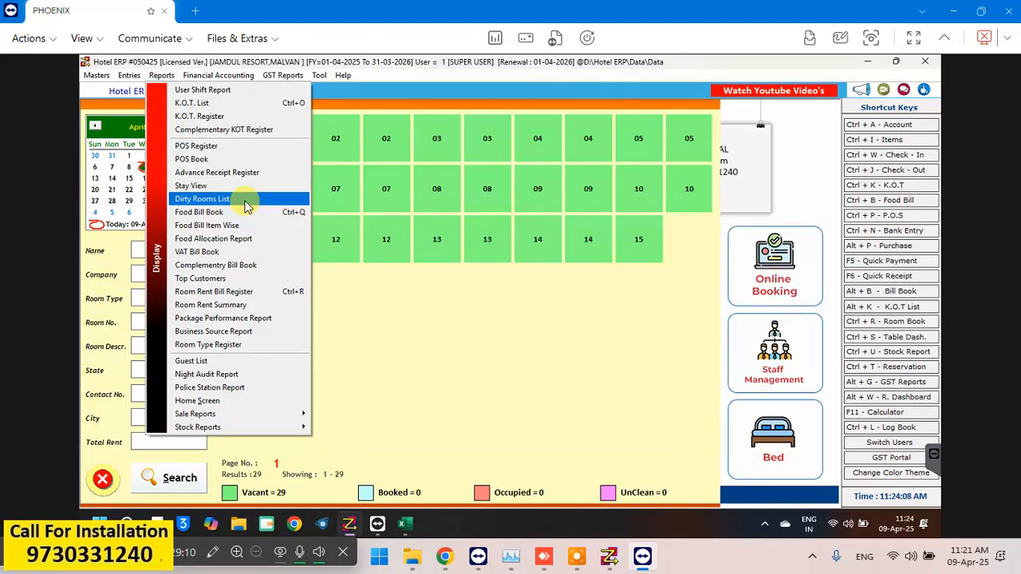
click(235, 353)
key(Return)
key(Return)
key(Return)
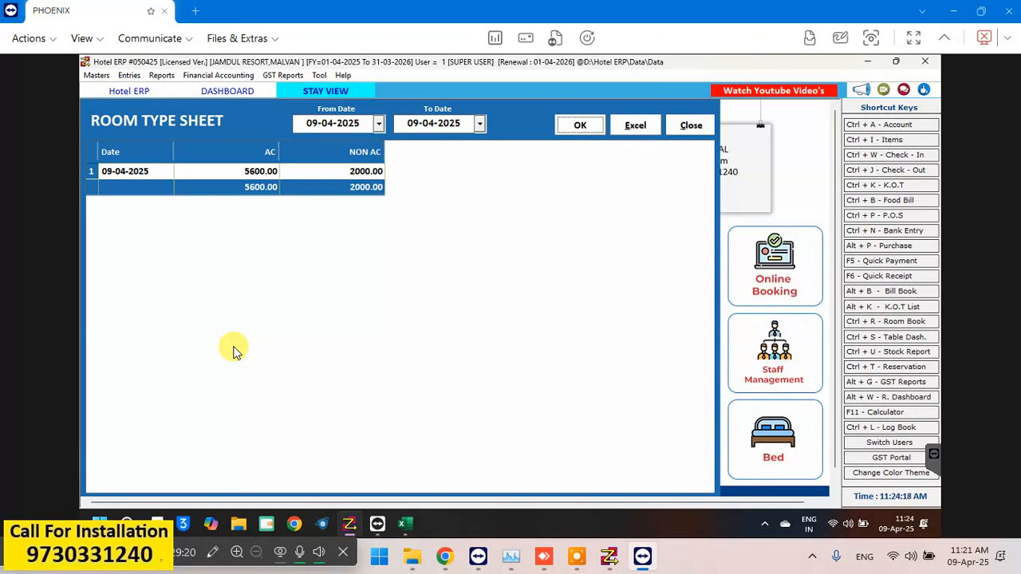
key(Escape)
key(Escape)
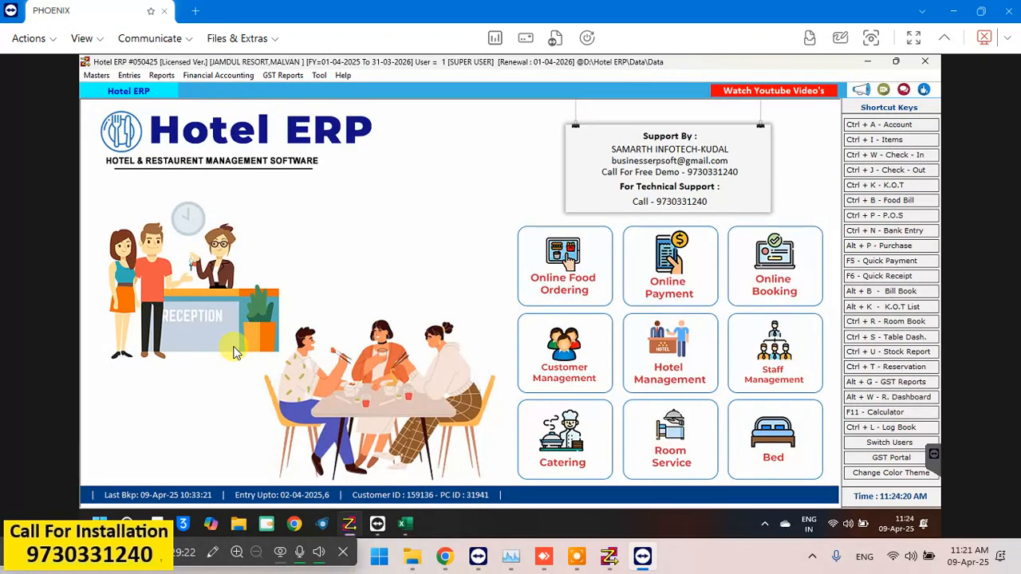
Step: Open the Room Rent Bill Register and list its bills from 01-04-2025 to 09-04-2025
key(alt+e)
key(Right)
key(Right)
key(Left)
key(Down)
key(Down)
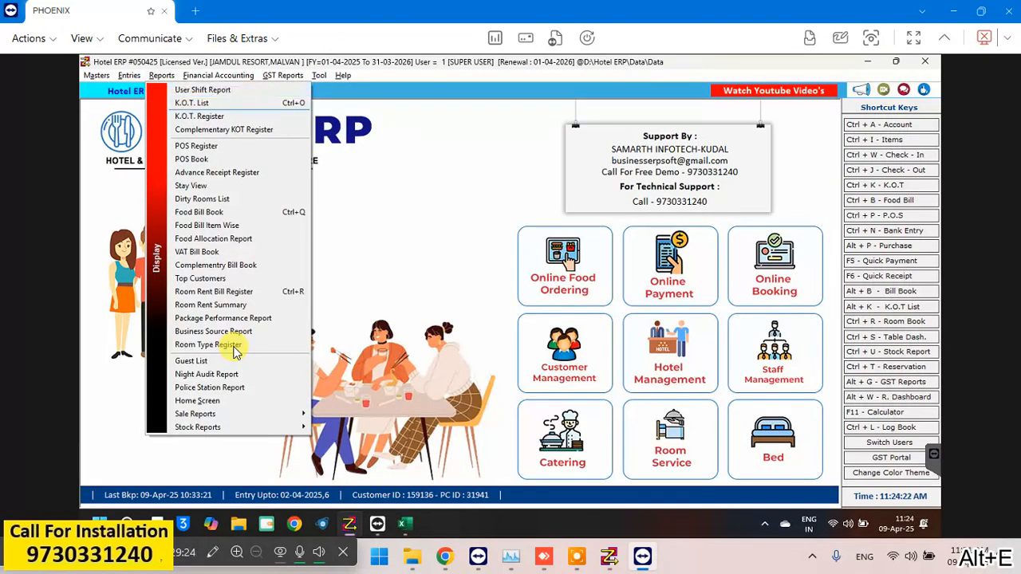
key(Down)
key(Down)
key(Down)
key(Down)
key(Down)
key(Down)
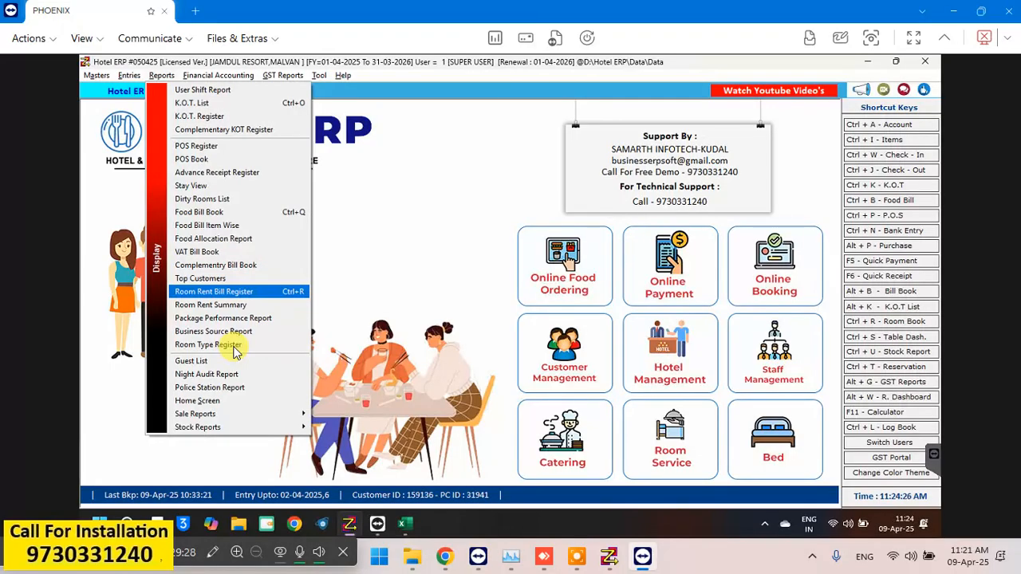
key(Return)
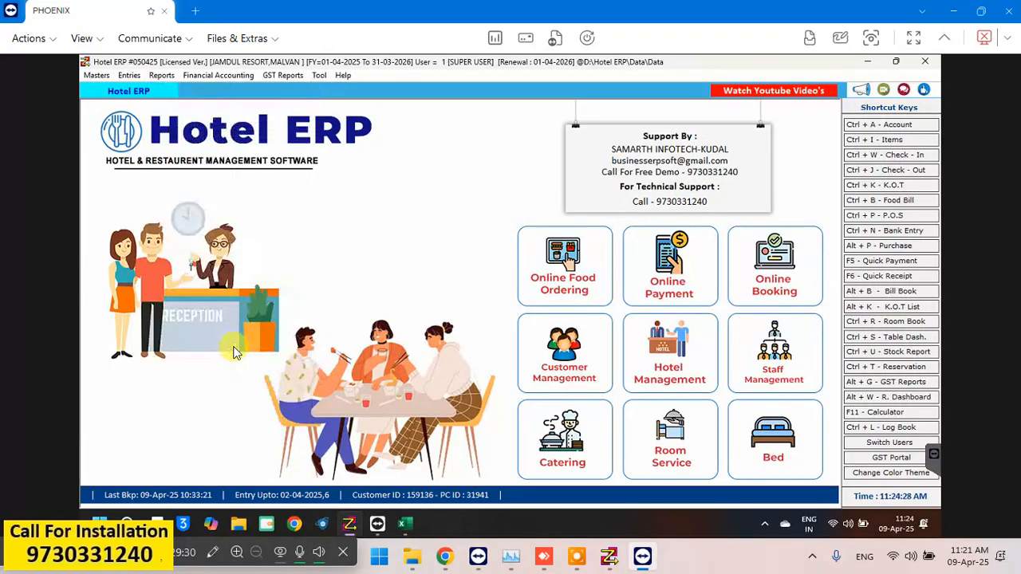
text(01042025)
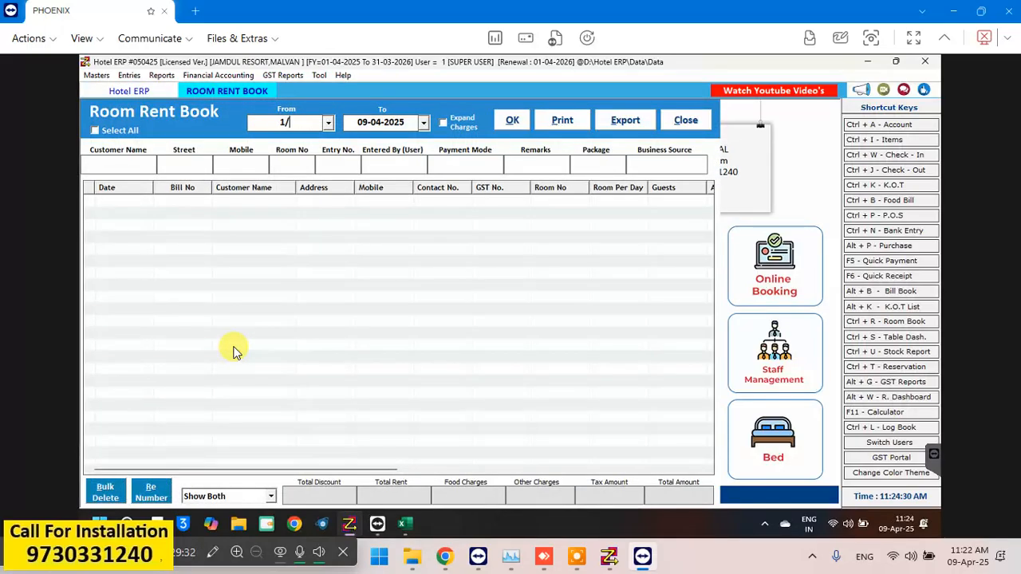
key(Return)
key(Return)
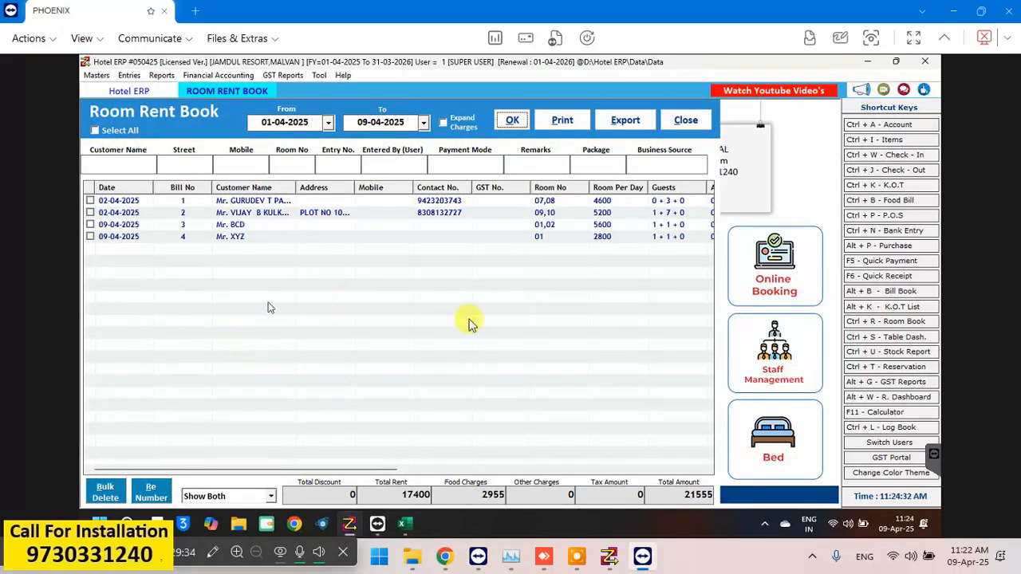
Step: Filter the Room Rent Book by the package text "ac"
click(223, 226)
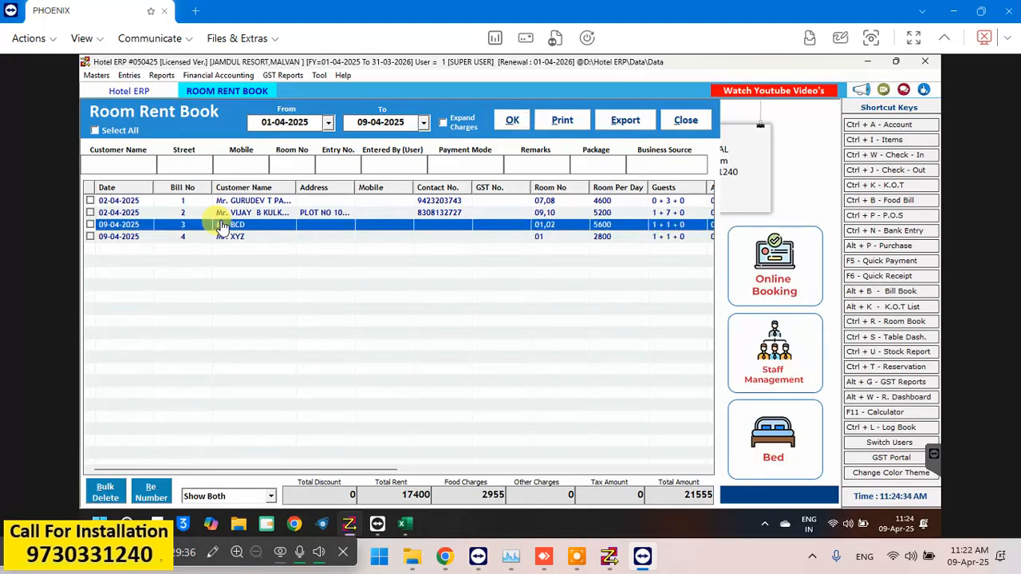
click(595, 161)
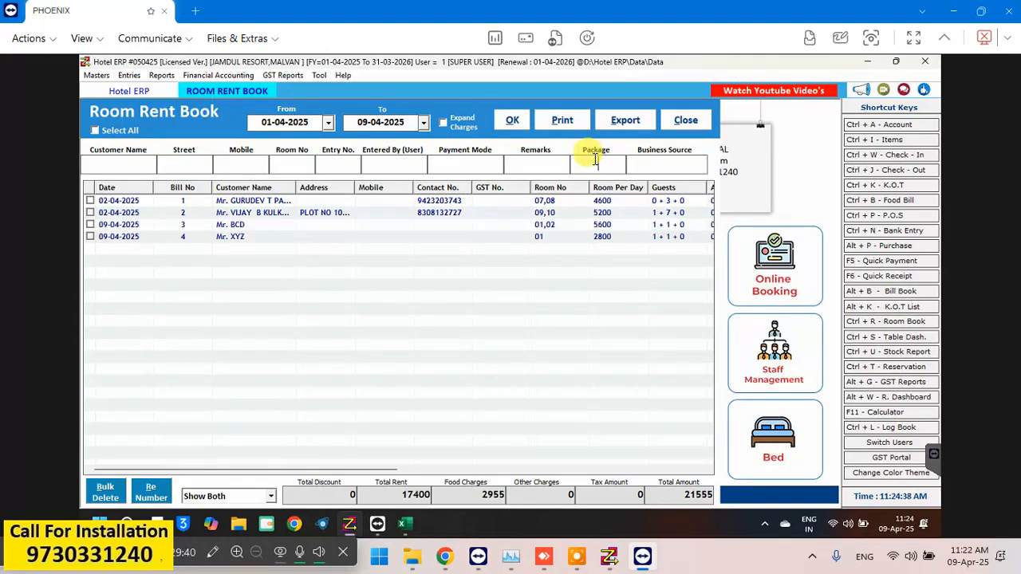
text(ac)
click(512, 117)
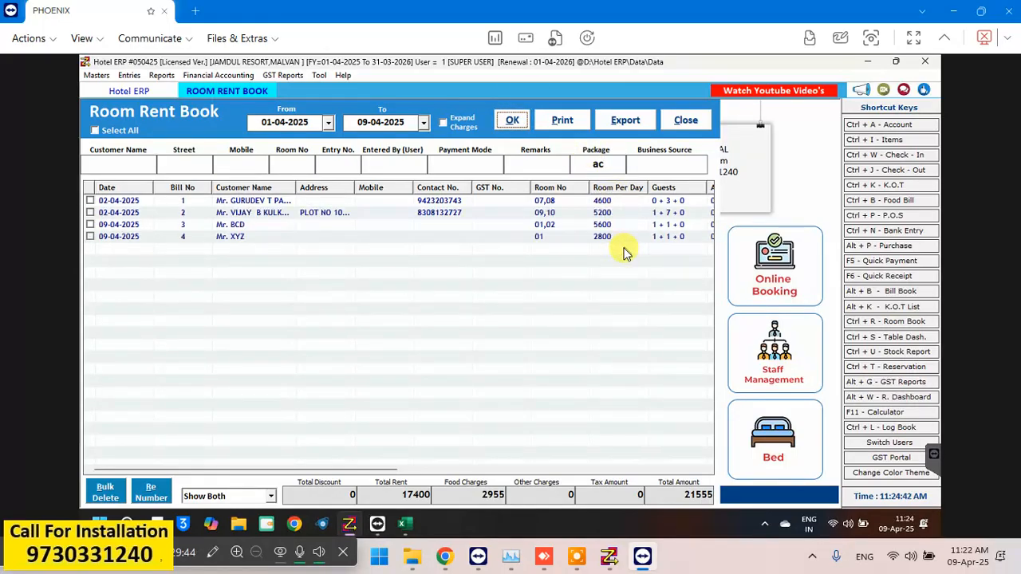
Step: Replace the package filter with "non", reload the Room Rent Book and select bill 4
click(613, 169)
key(BackSpace)
key(BackSpace)
text(nan)
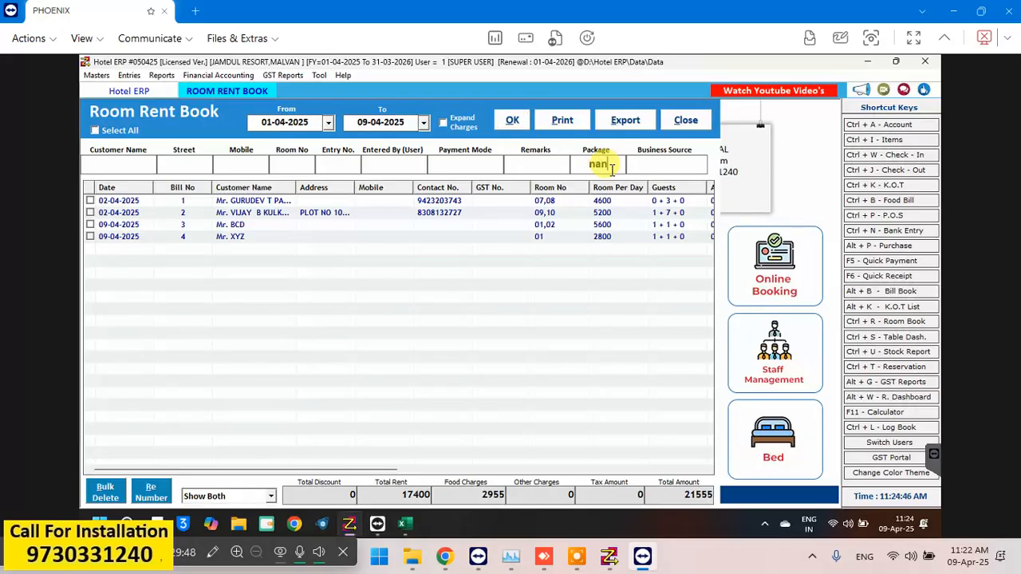
key(BackSpace)
key(BackSpace)
key(BackSpace)
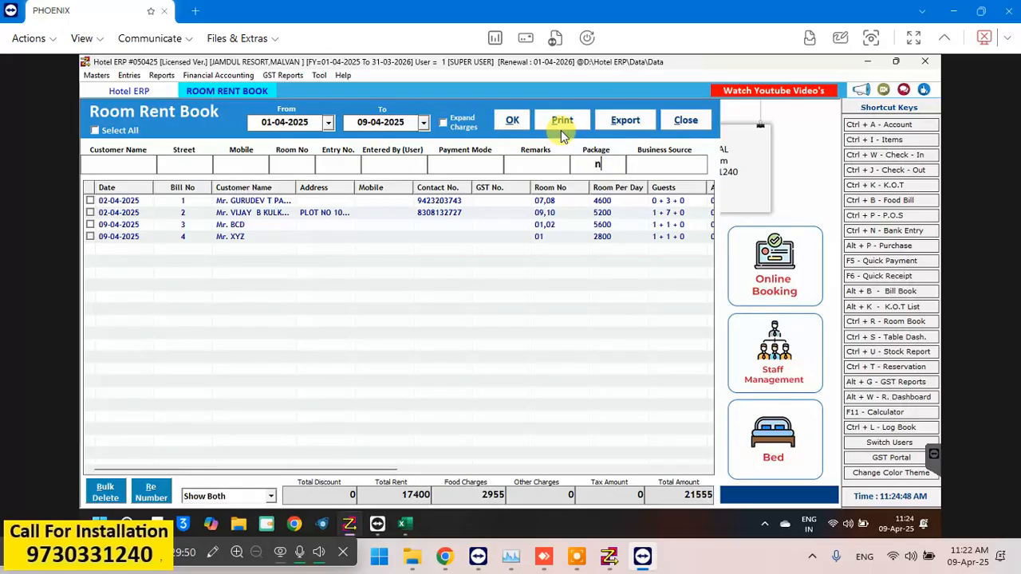
text(non)
click(509, 121)
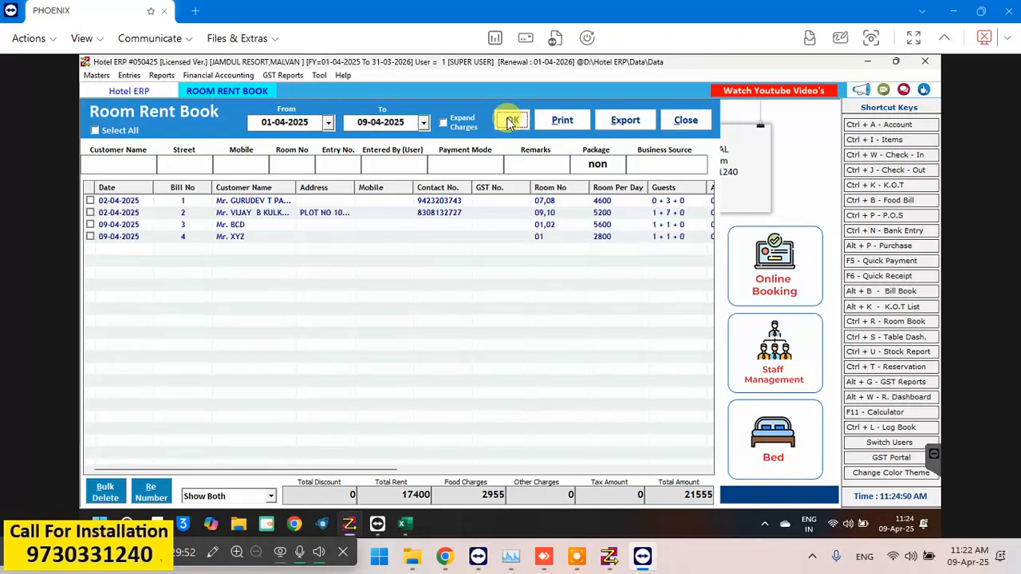
click(599, 238)
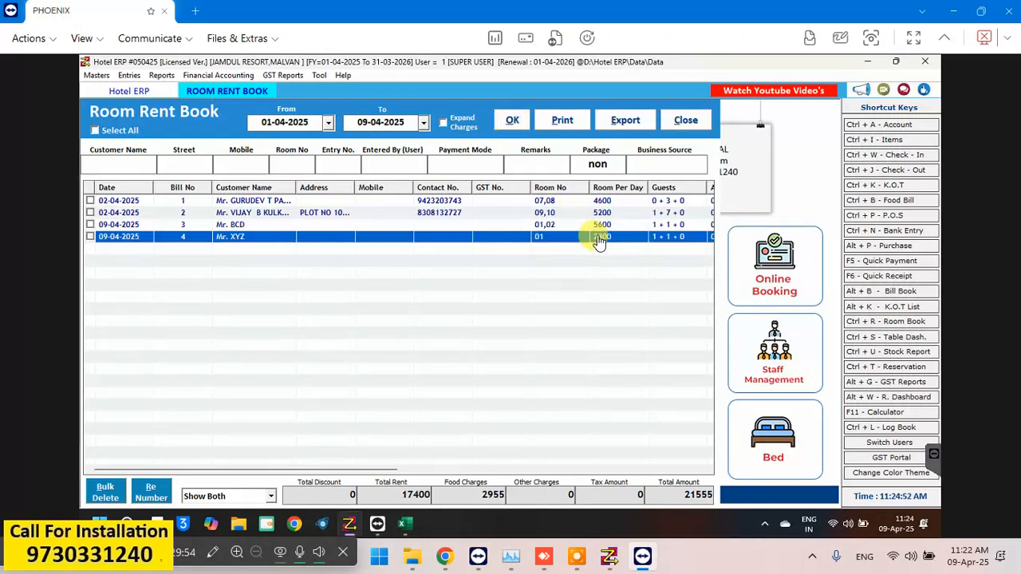
Step: Check the complementary bill display options, and clear the package filter to reload all room rent bills
click(272, 497)
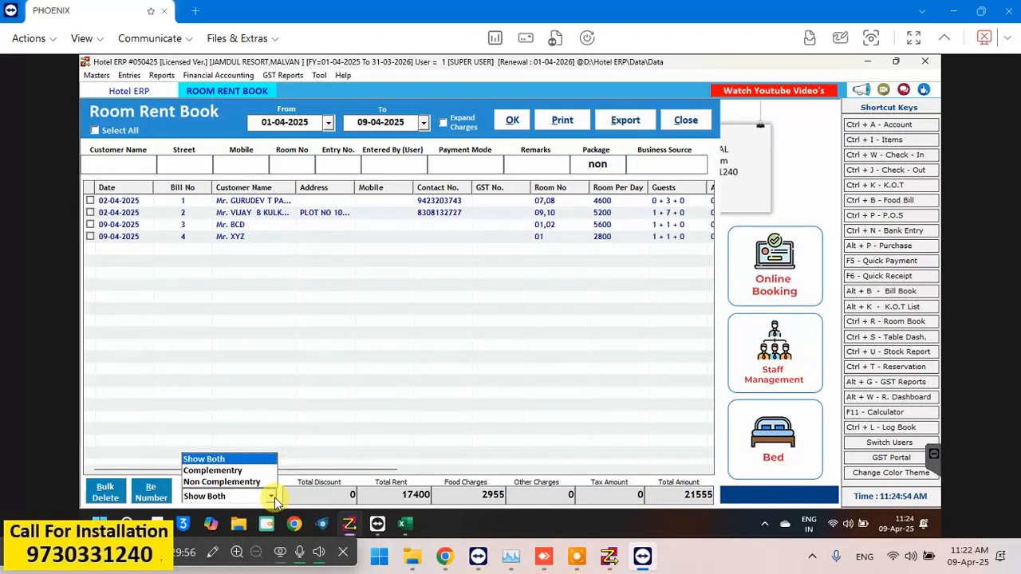
click(340, 431)
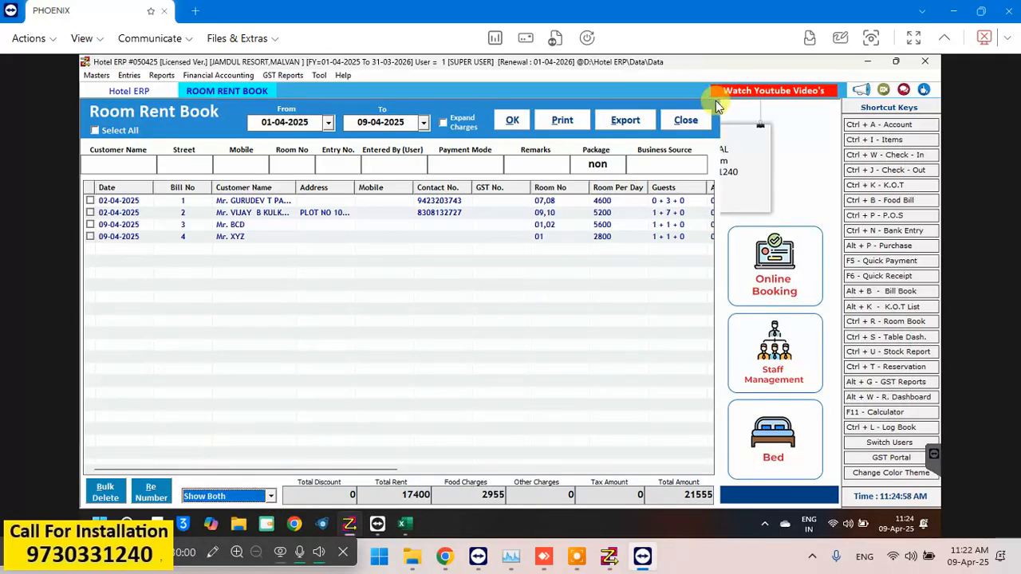
click(608, 164)
key(BackSpace)
key(BackSpace)
key(BackSpace)
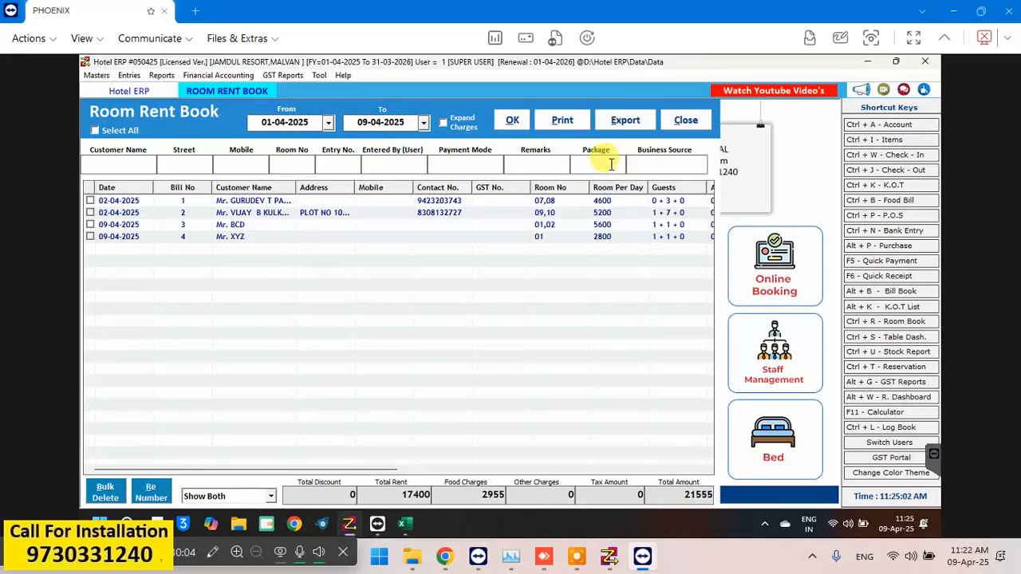
click(514, 122)
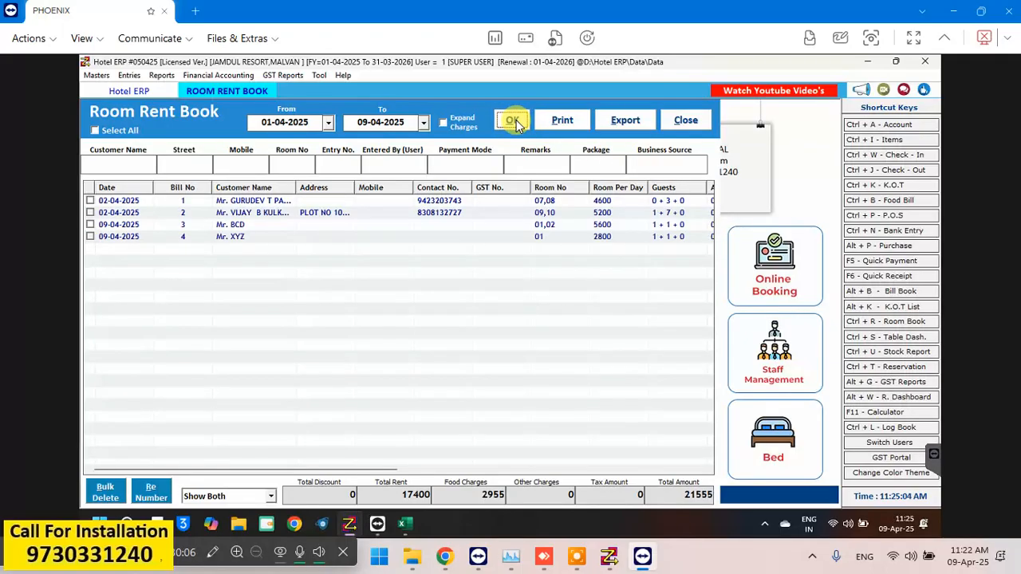
click(592, 162)
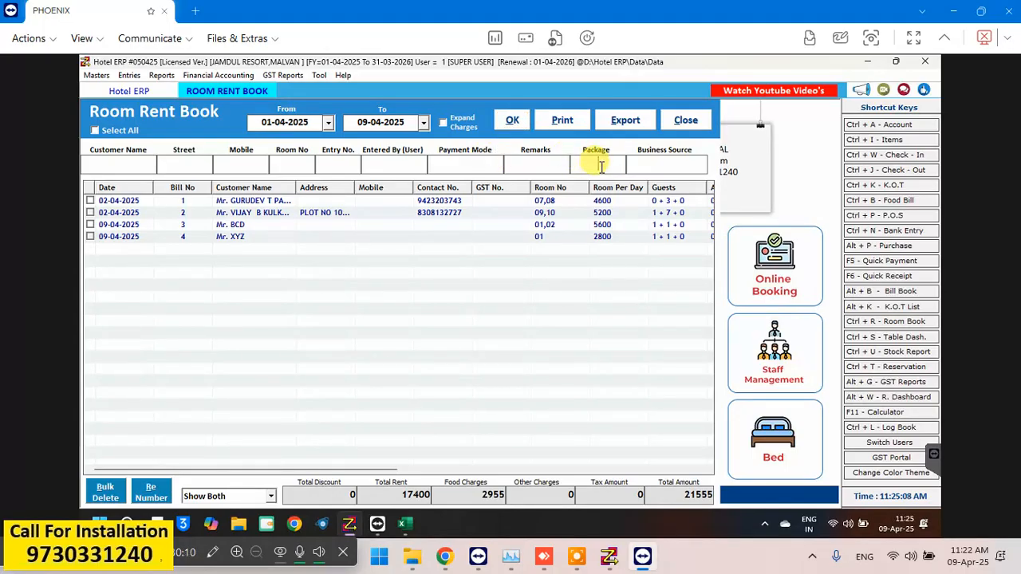
click(284, 158)
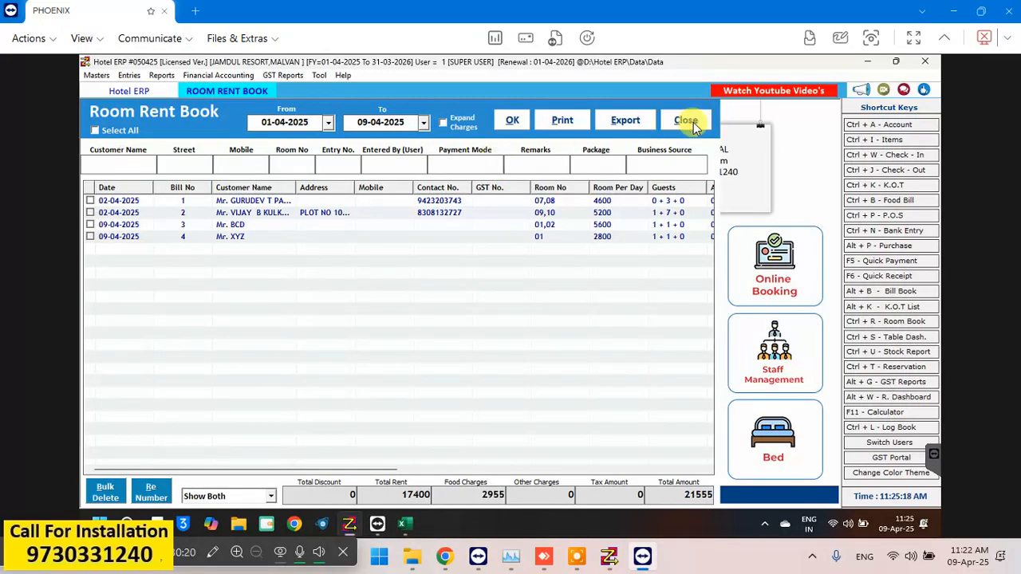
Step: Preview the printout of the room rent register, and close the preview and the Room Rent Book
click(561, 120)
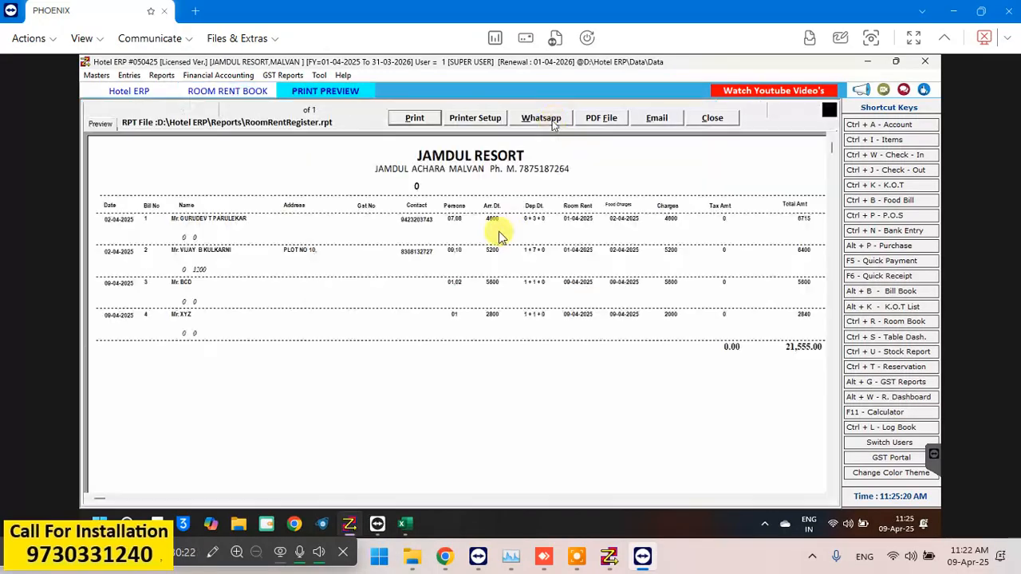
click(712, 118)
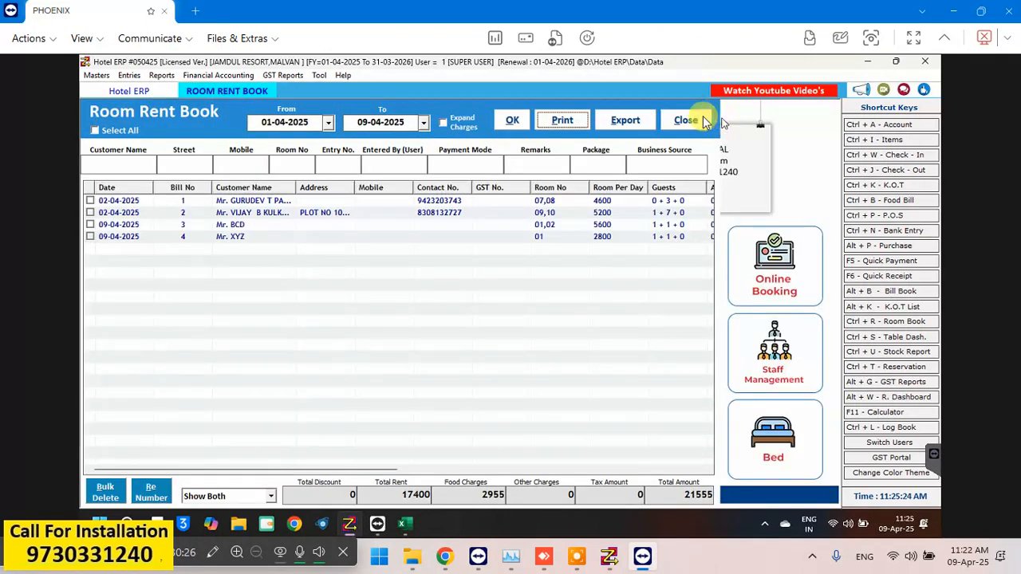
click(562, 120)
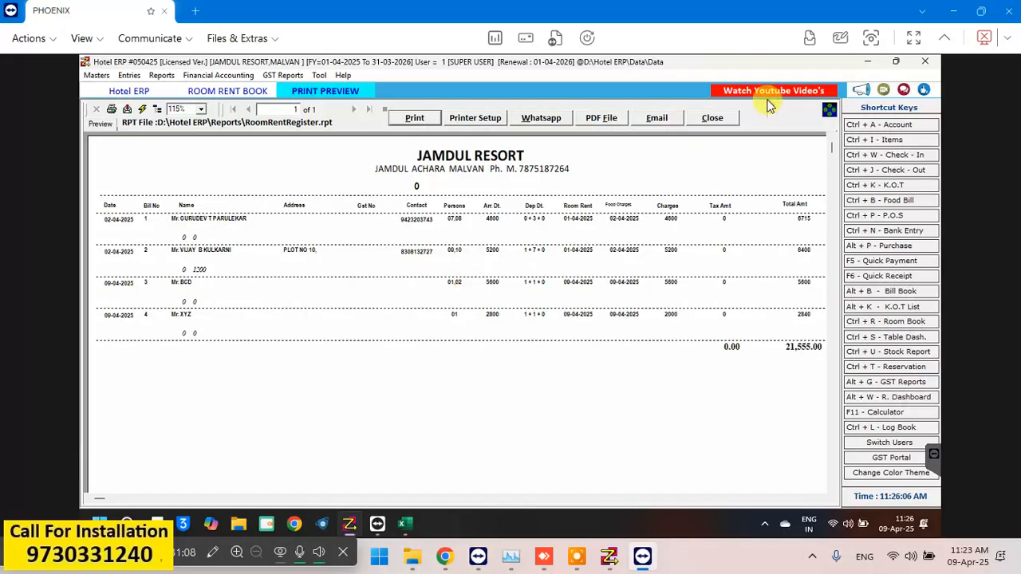
click(711, 119)
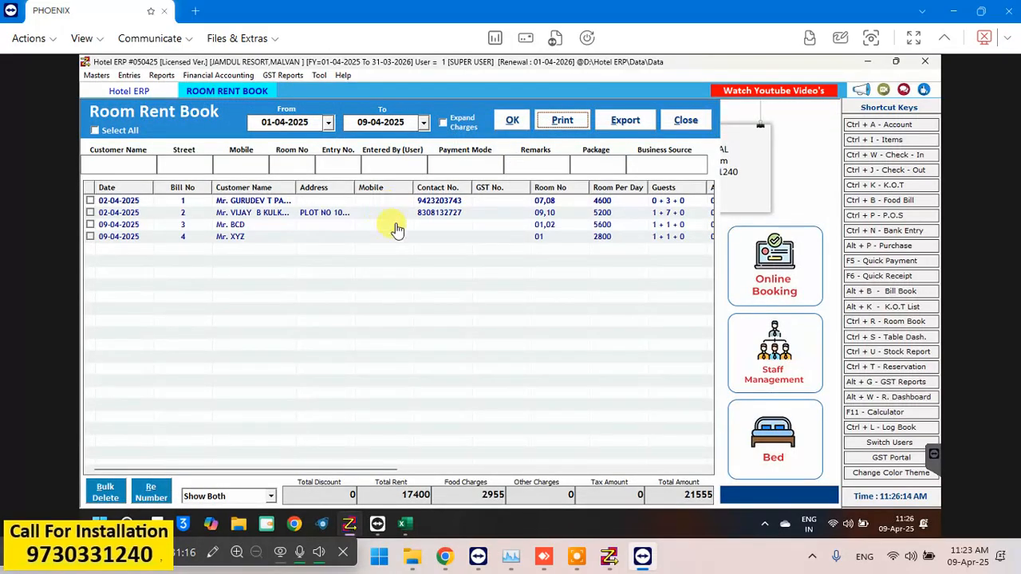
click(684, 119)
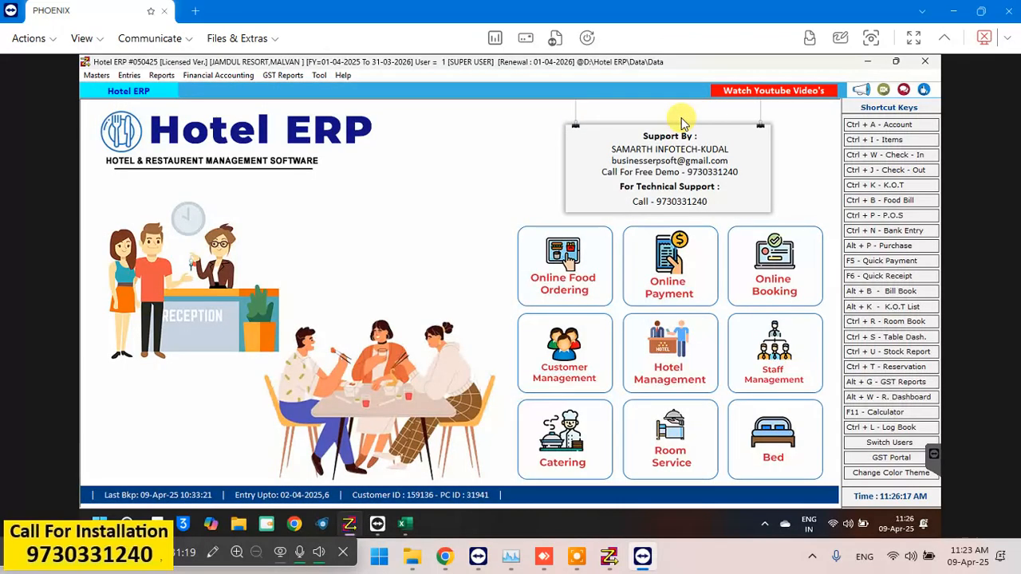
Step: View the Room Rent Summary from 01-04-2025 to 09-04-2025 and close the report
click(164, 76)
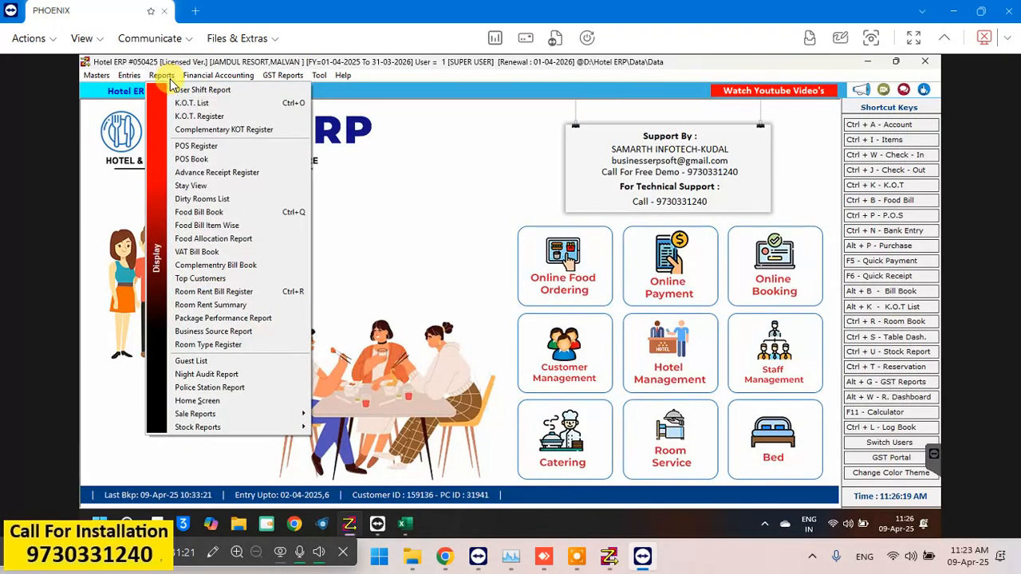
click(252, 304)
text(1/4)
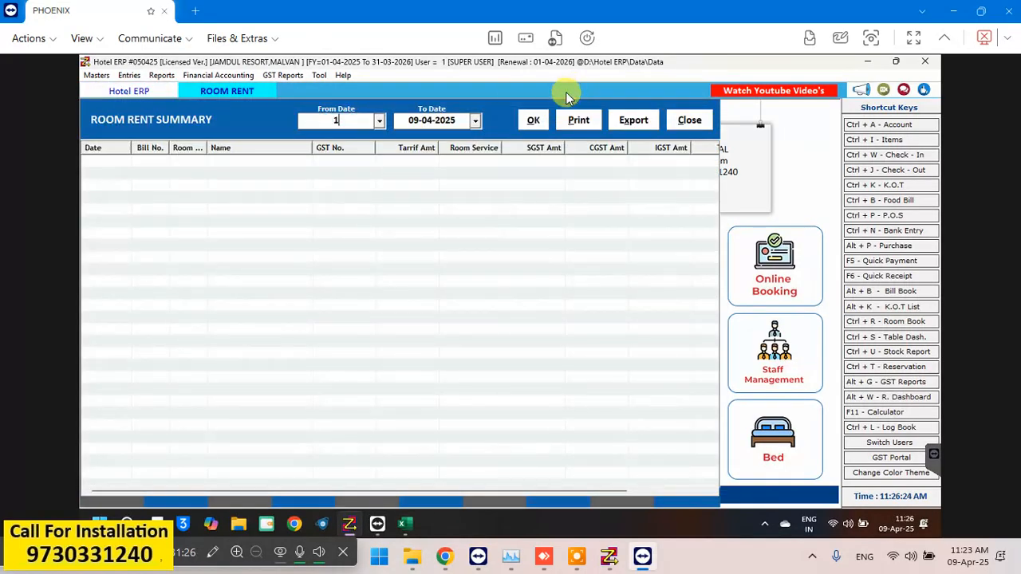
key(Return)
key(Return)
key(Return)
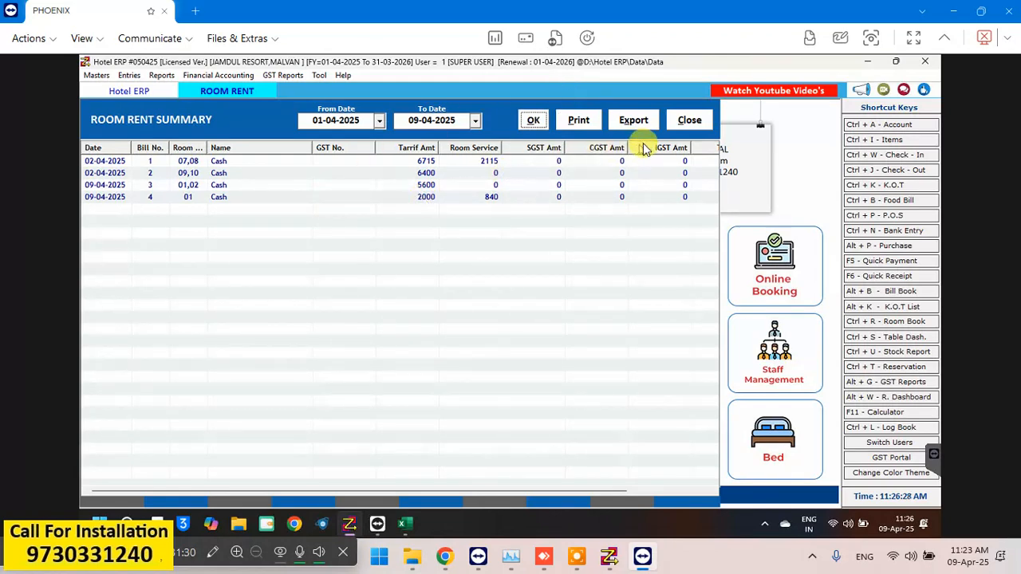
click(687, 121)
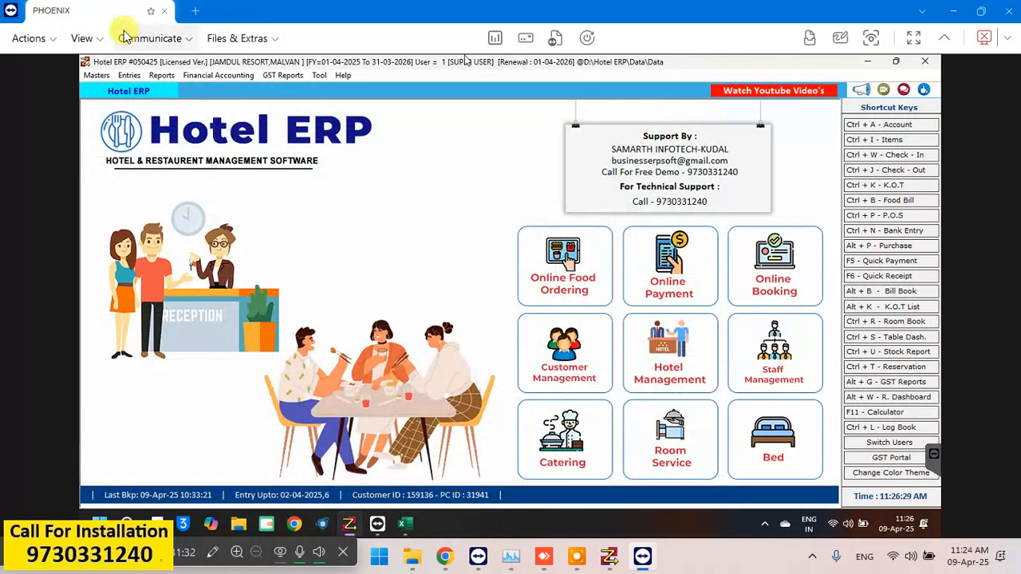
click(167, 78)
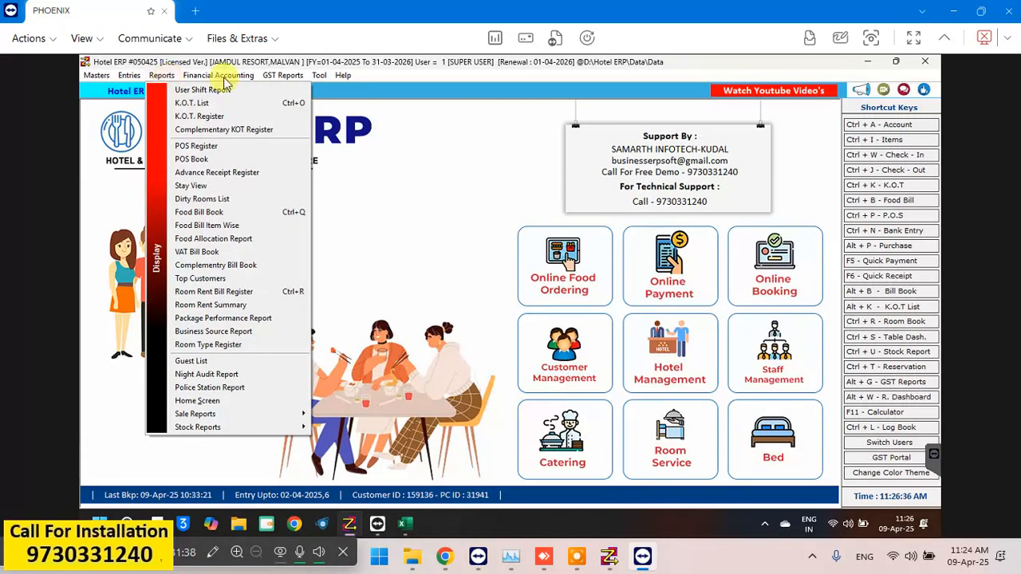
click(381, 159)
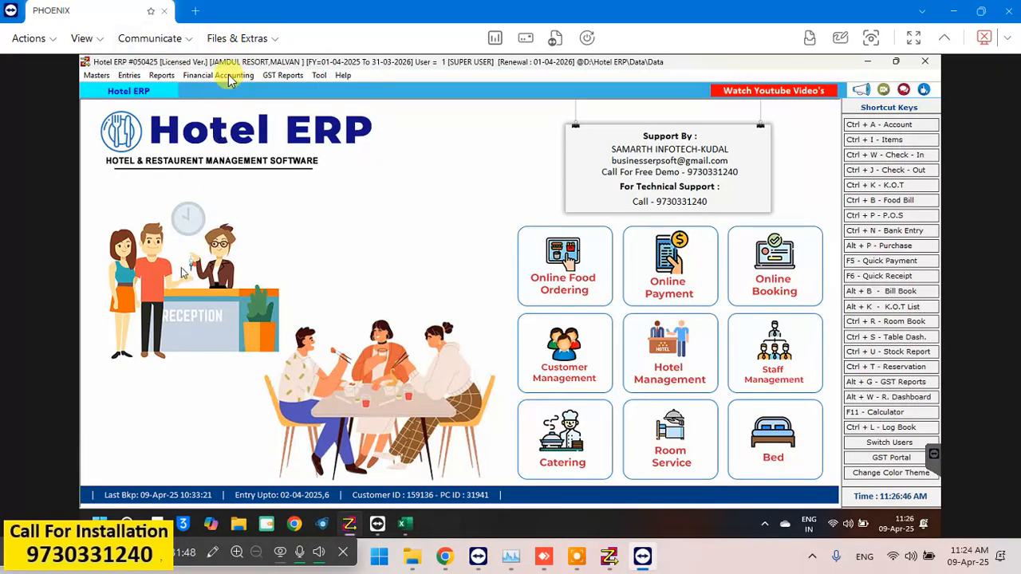
click(162, 75)
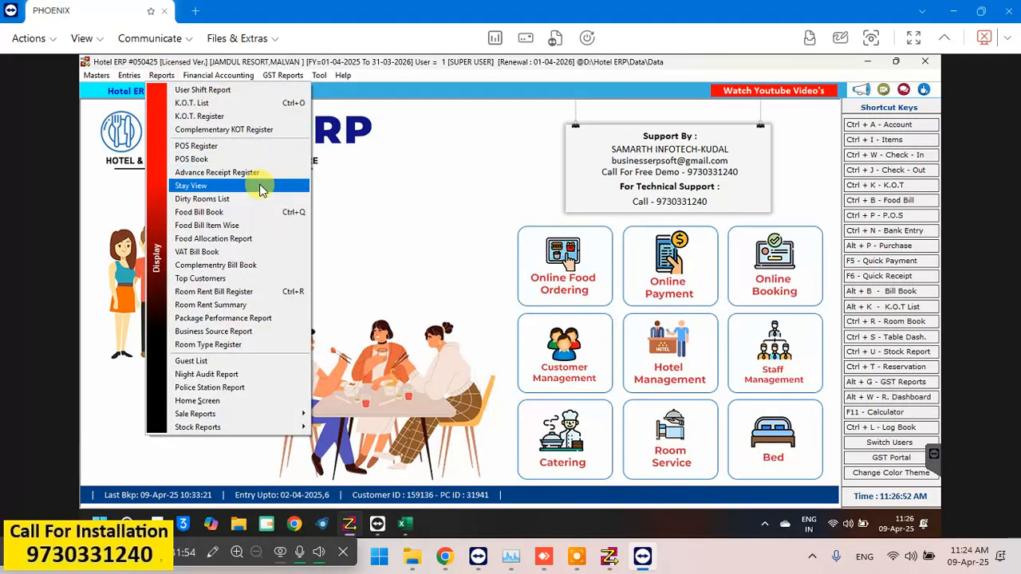
click(485, 187)
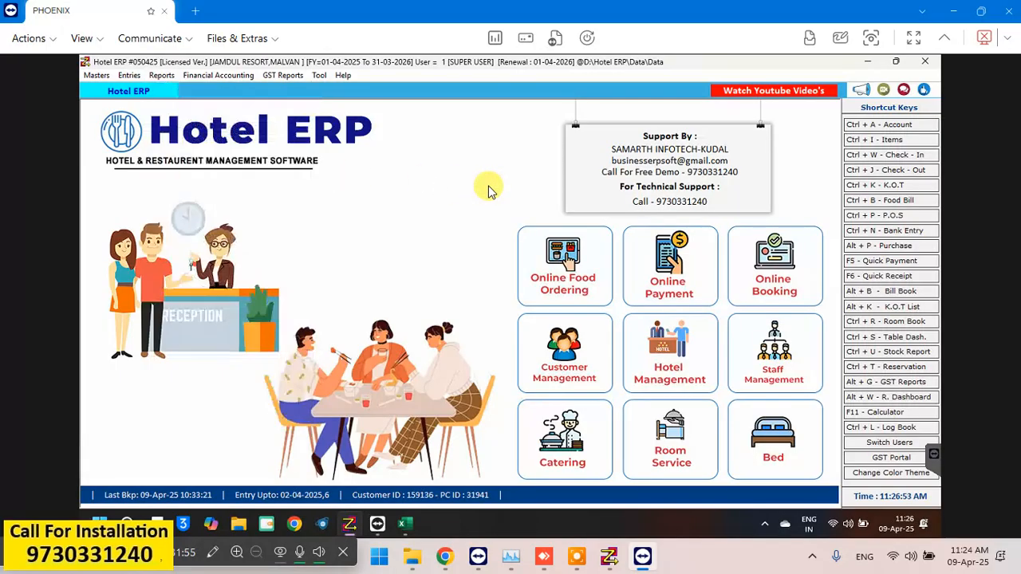
Step: Minimize Hotel ERP and close the ITEM LIST workbook in Excel
click(869, 62)
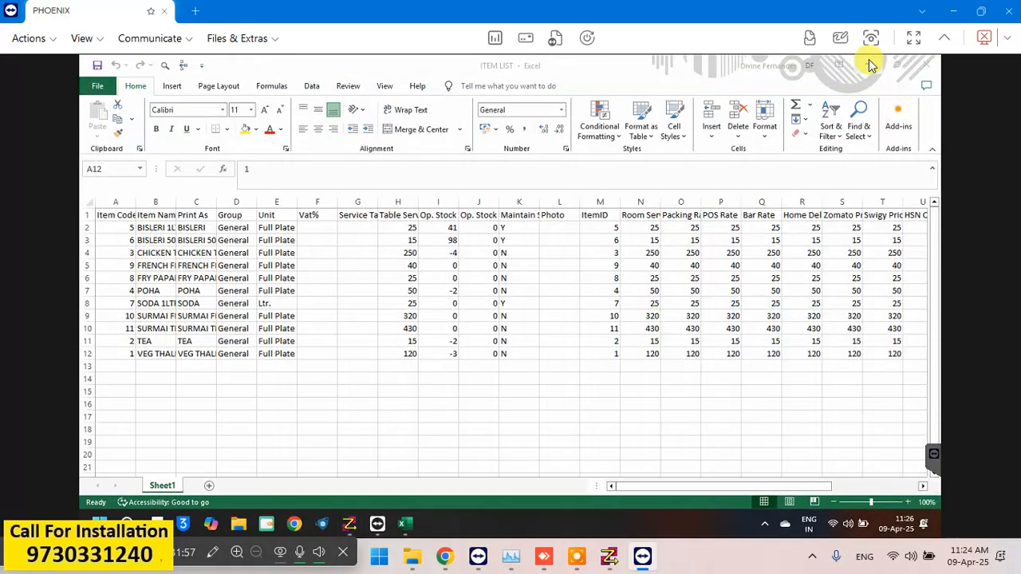
click(917, 69)
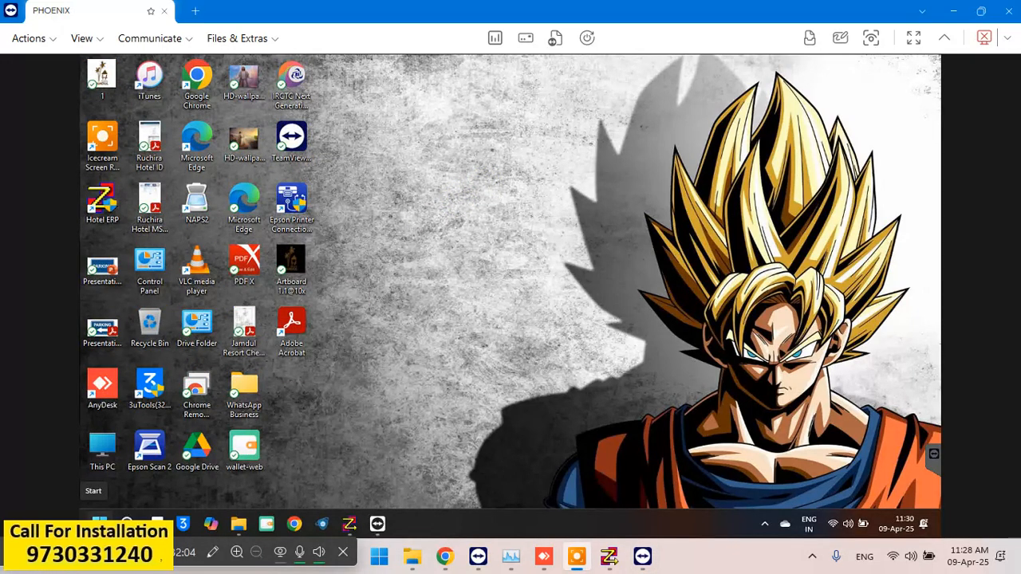
Step: Switch to TeamViewer, end the remote session by closing QuickSupport, dismiss the sponsored-session notice and minimize the local TeamViewer window
click(378, 524)
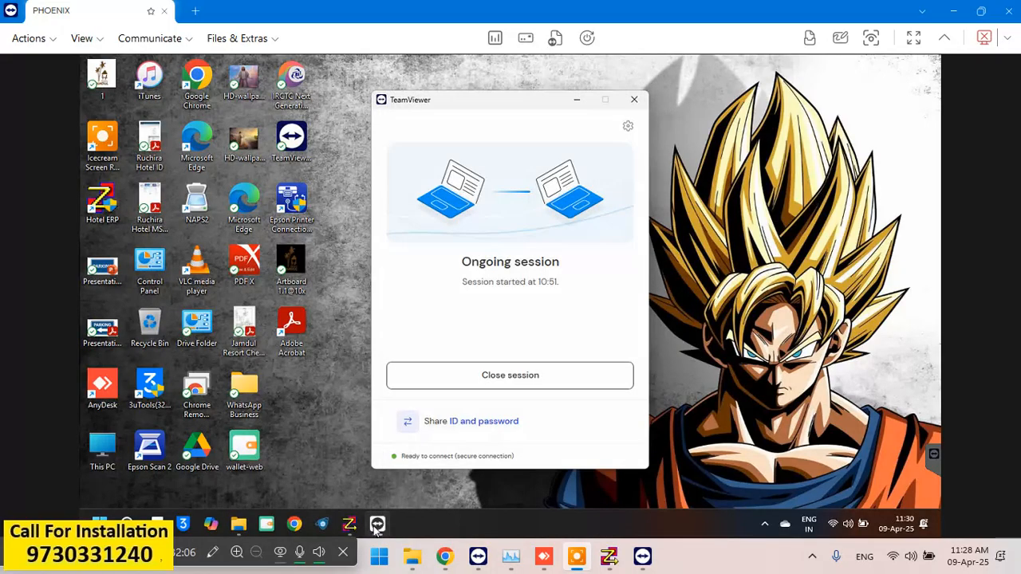
click(541, 373)
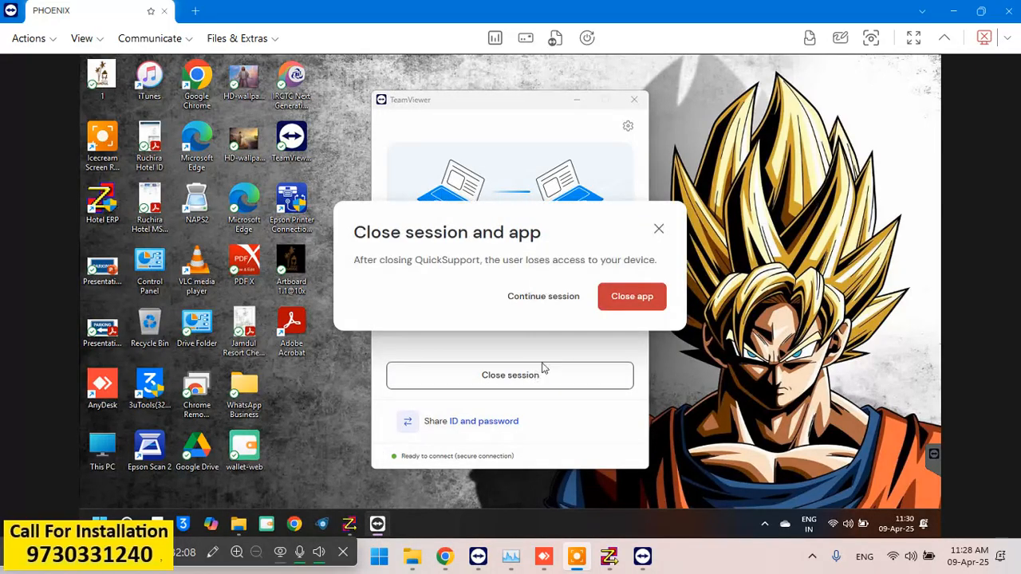
click(643, 301)
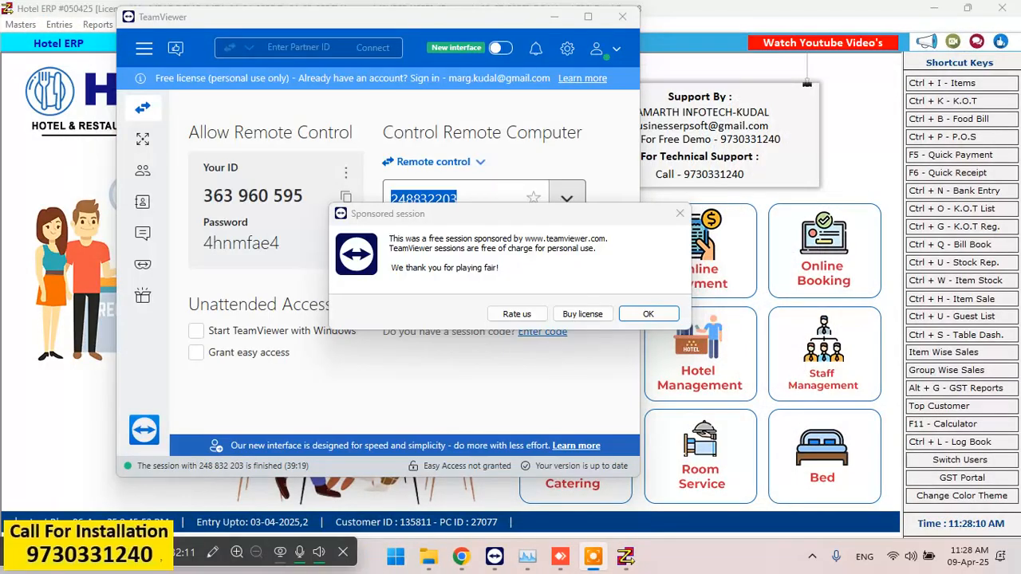
click(648, 313)
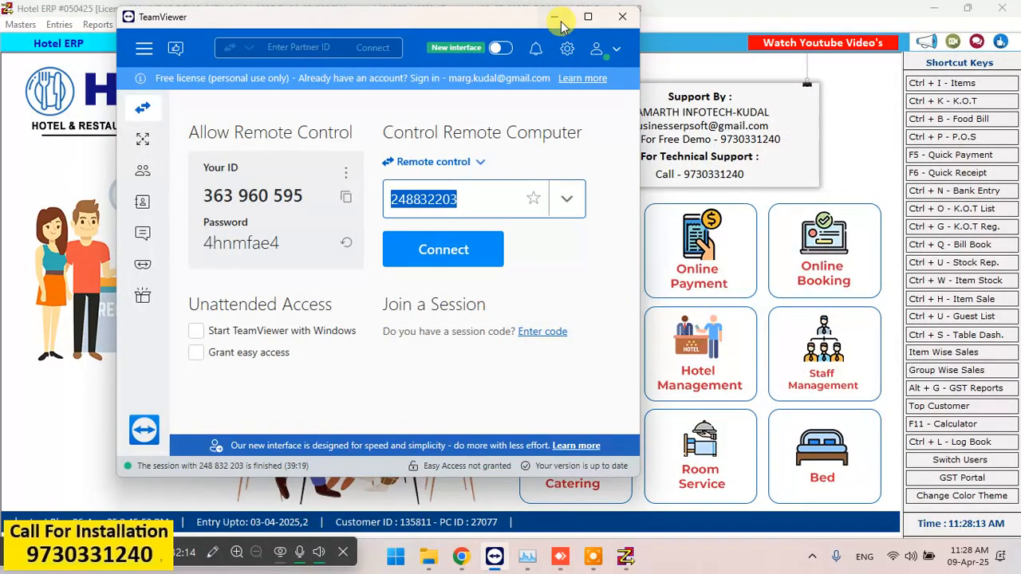
click(557, 18)
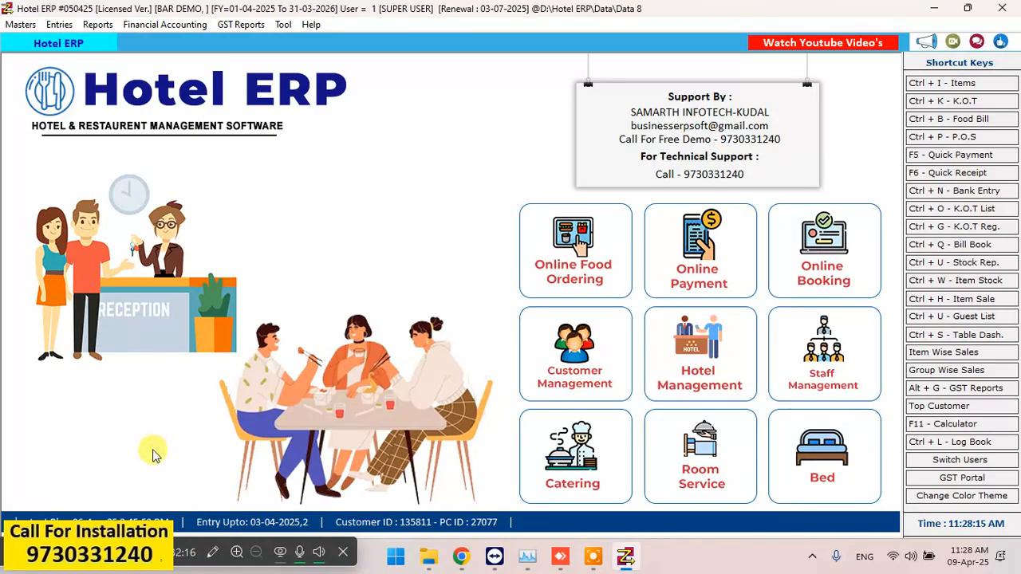